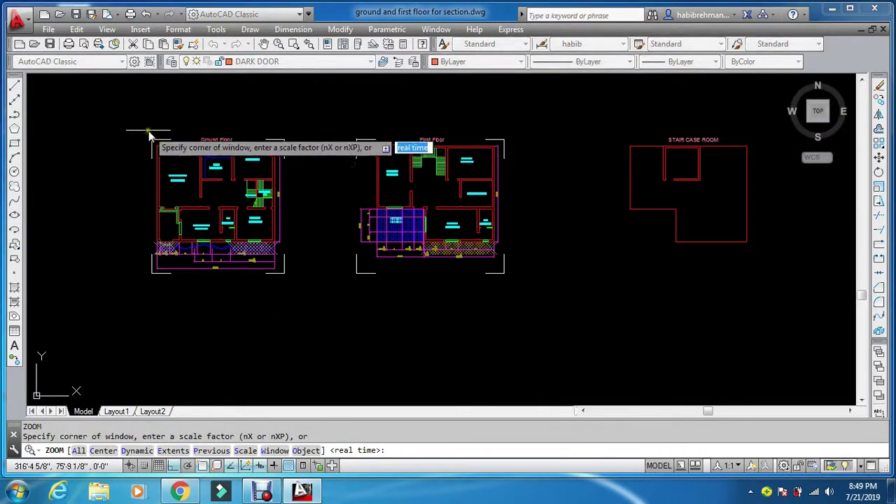
Step: Create a new layer named section in the ground and first floor drawing
click(150, 134)
click(288, 294)
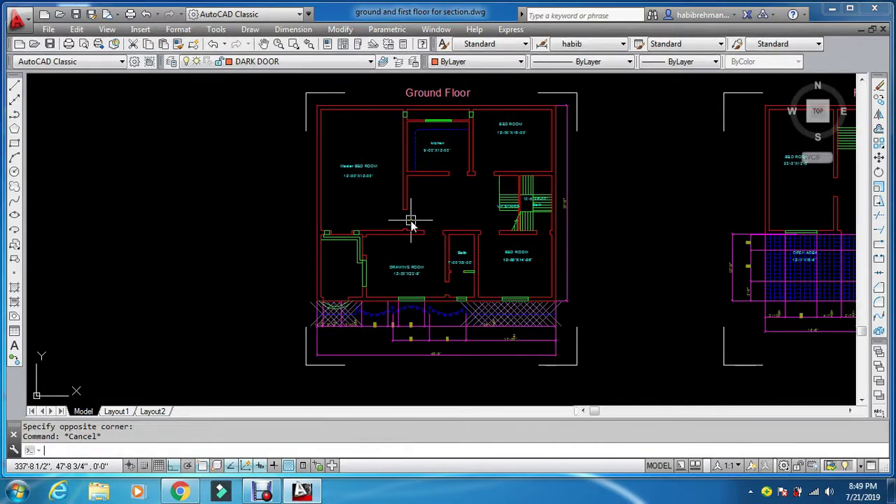
text(la)
key(Return)
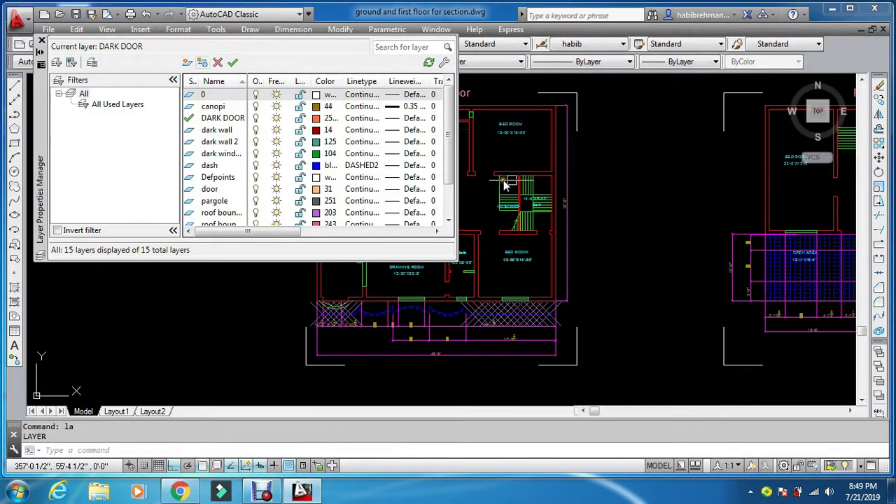
scroll(454, 141, down, 2)
click(193, 65)
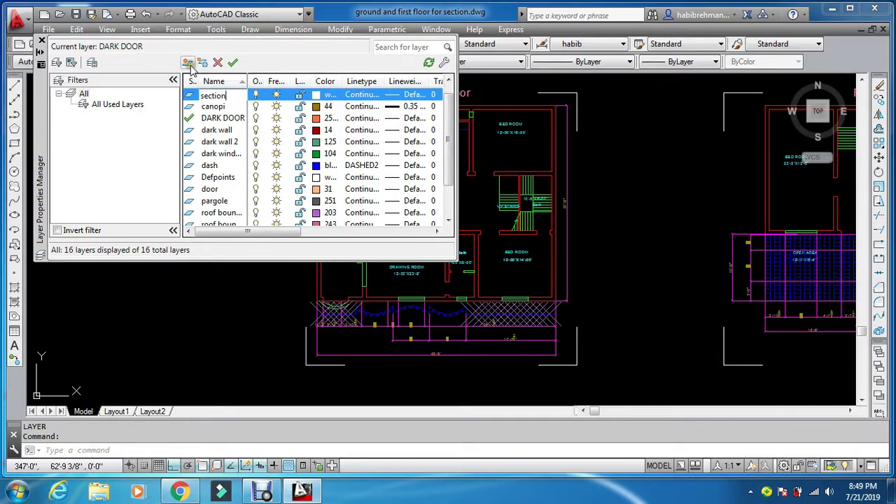
Step: Set the section layer's colour to index 101 and make it the current layer
click(316, 95)
click(445, 212)
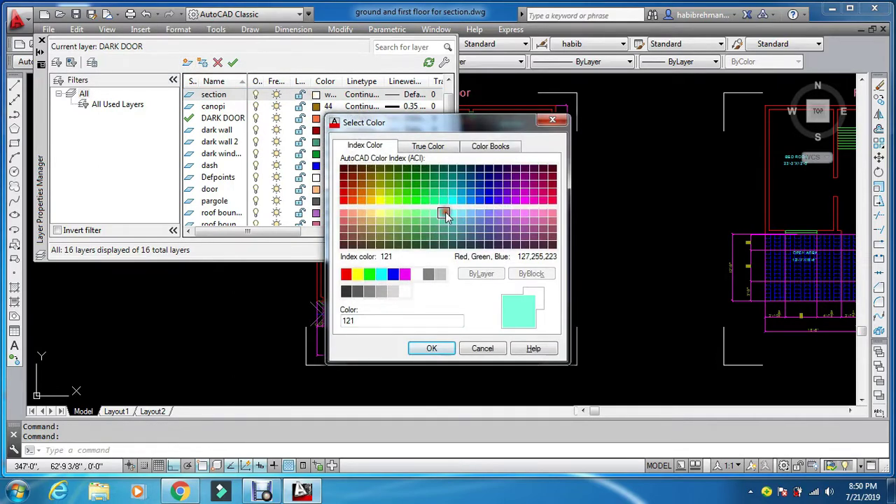
click(434, 200)
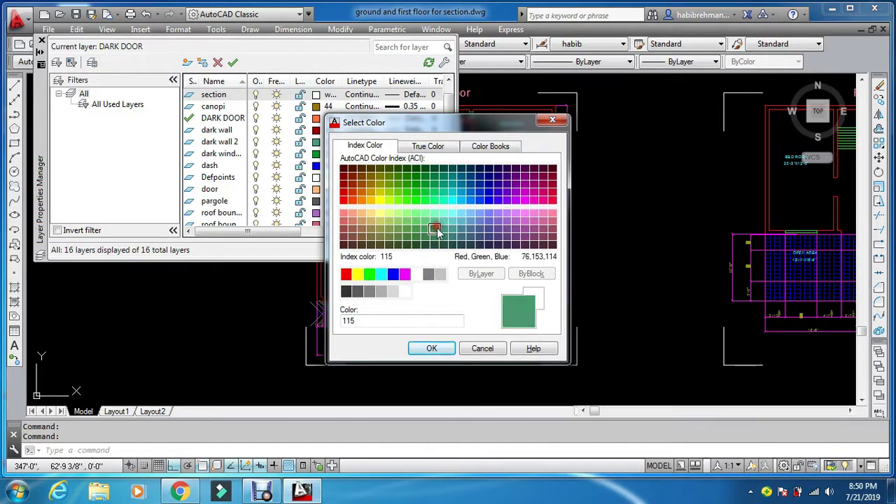
click(432, 348)
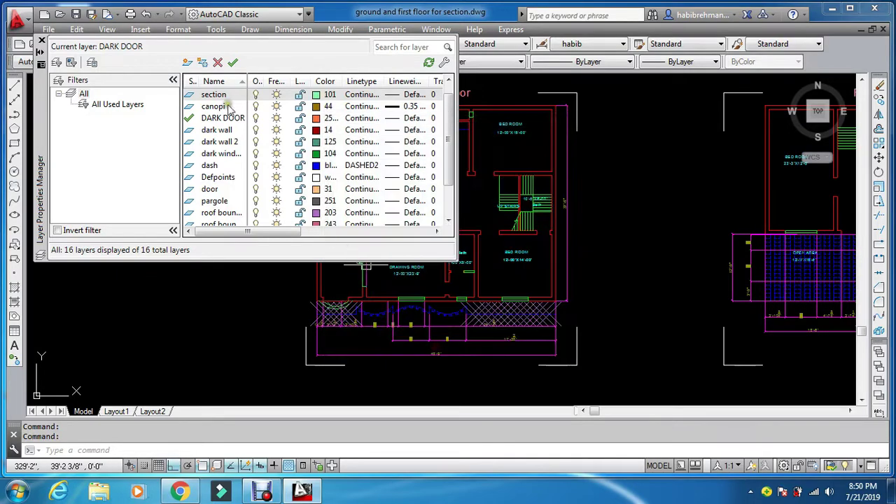
double_click(193, 95)
click(41, 40)
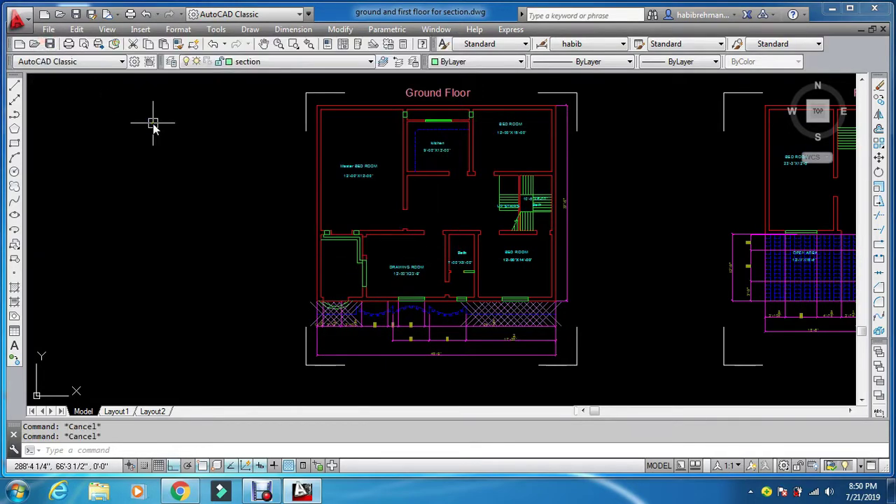
Step: Draw a horizontal construction line across the ground floor plan through the middle of the bath's door wall
click(14, 100)
scroll(470, 263, up, 5)
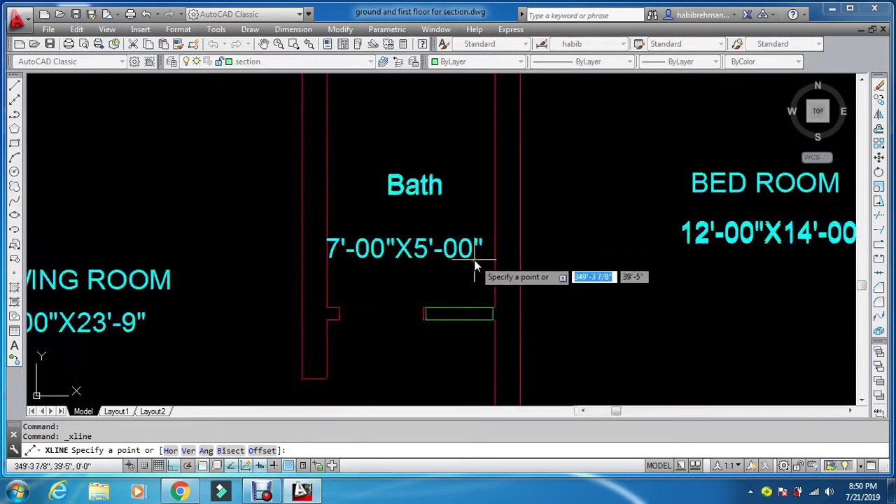
scroll(490, 301, up, 2)
click(487, 297)
key(Escape)
key(Escape)
key(Escape)
scroll(343, 273, down, 8)
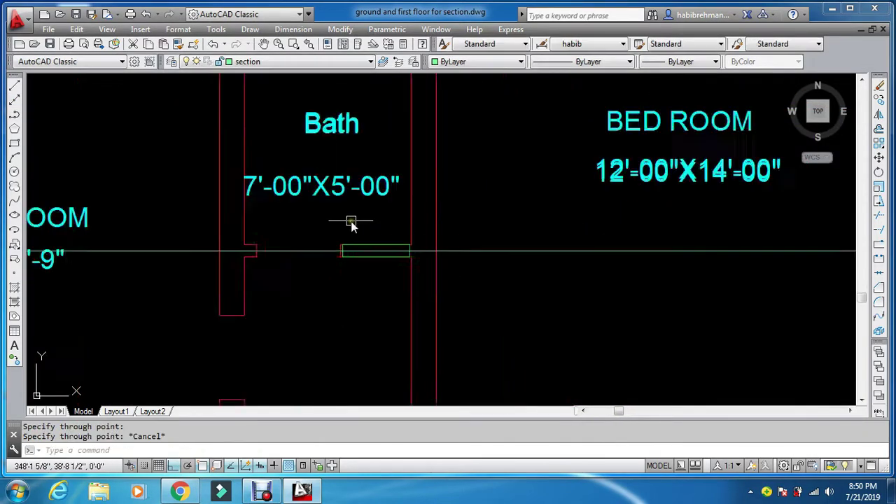
Step: Draw a rectangle around the ground floor plan between its outer corner marks
key(Return)
scroll(266, 116, up, 2)
click(247, 122)
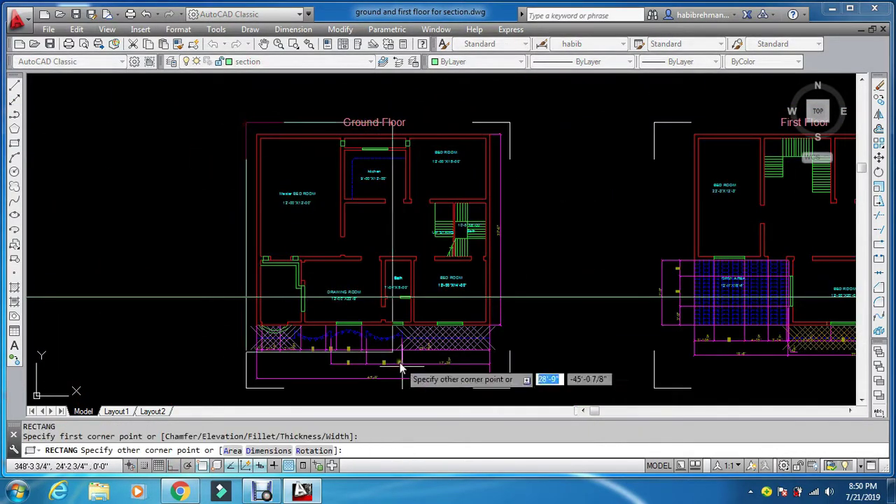
click(509, 388)
key(Escape)
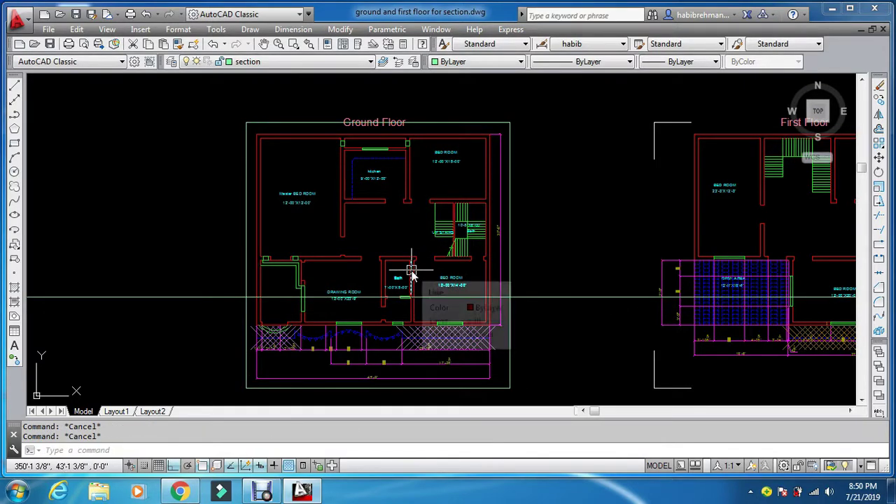
Step: Trim the construction line outside the rectangle around the ground floor, and delete the rectangle
key(Return)
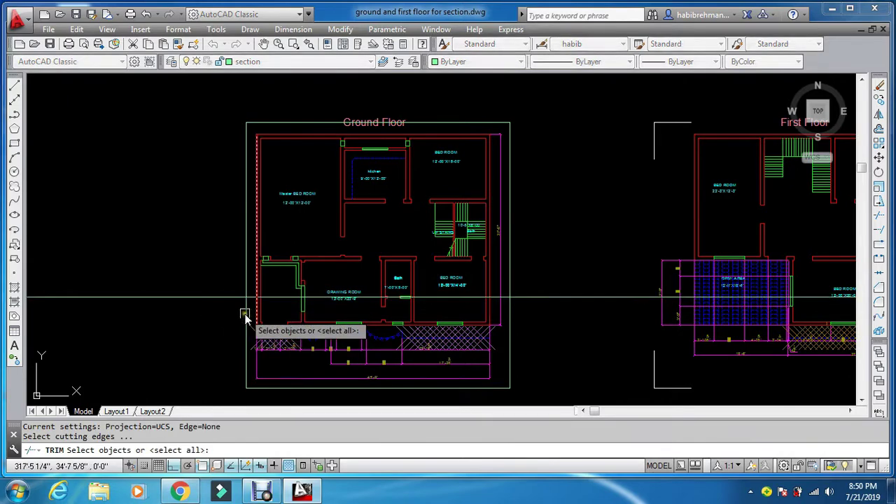
key(Return)
key(Escape)
click(510, 304)
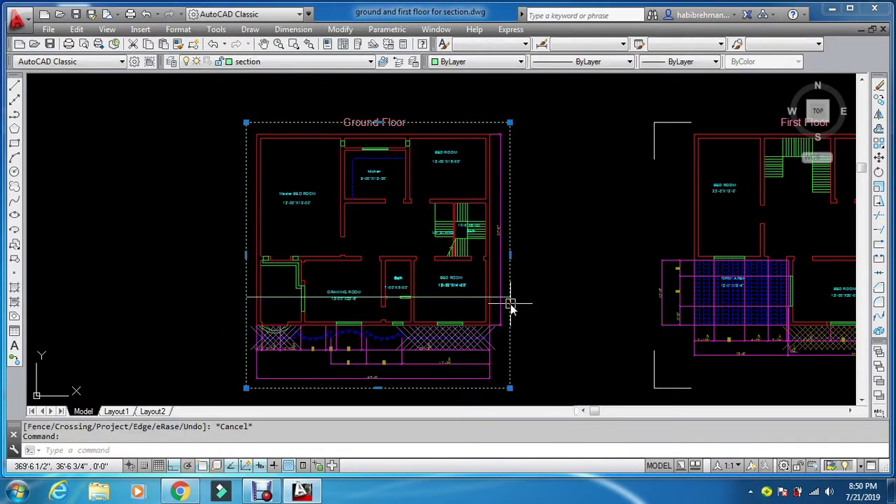
key(Delete)
key(Escape)
Step: Draw a short vertical line upward from the left end of the section line
text(l)
key(Return)
scroll(242, 304, up, 2)
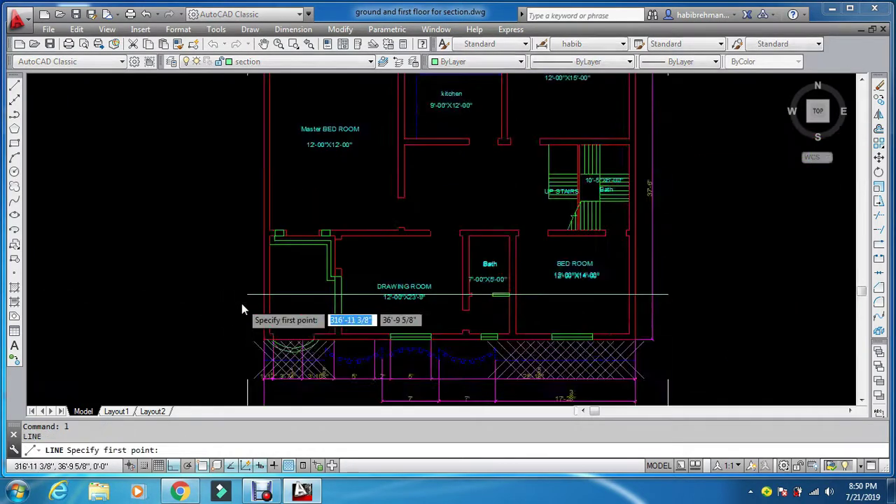
click(250, 290)
click(250, 263)
key(Escape)
key(Escape)
scroll(273, 320, down, 2)
scroll(263, 294, up, 3)
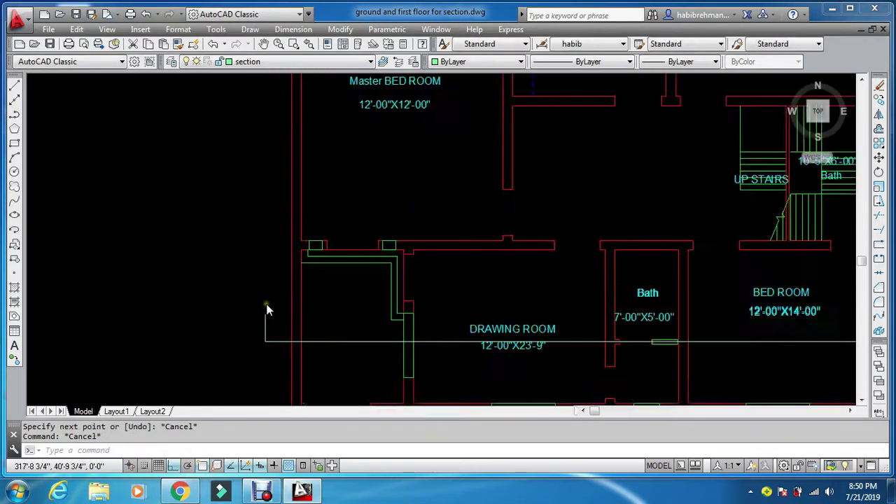
Step: Draw a polyline arrowhead pointing up near the short vertical line, with starting width 0 and ending width 5
key(Escape)
text(pl)
key(Return)
scroll(256, 324, up, 3)
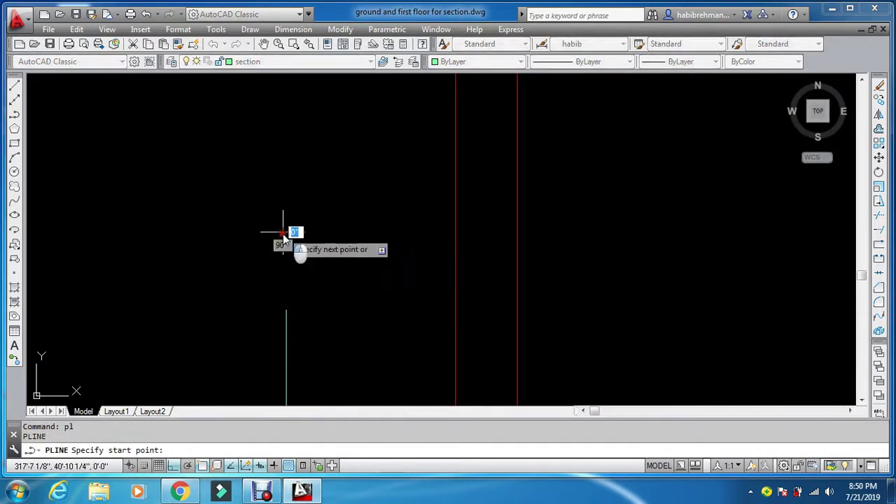
text(w)
key(Return)
text(5)
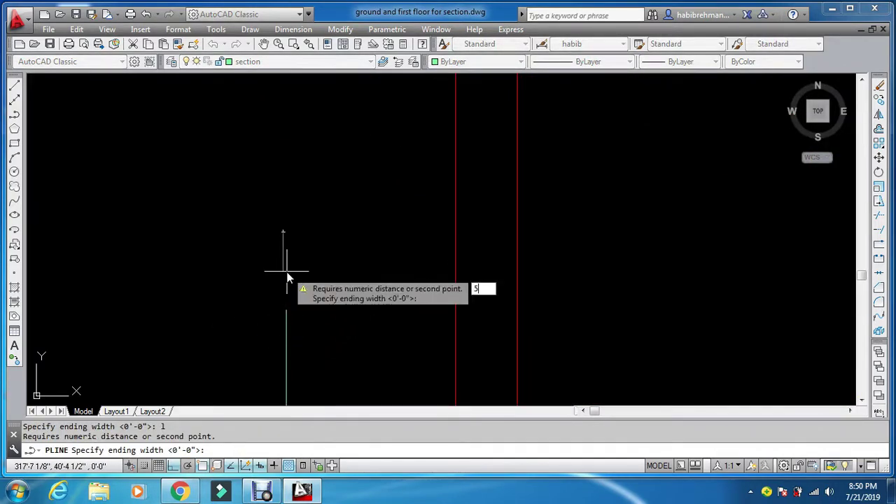
key(Return)
click(287, 280)
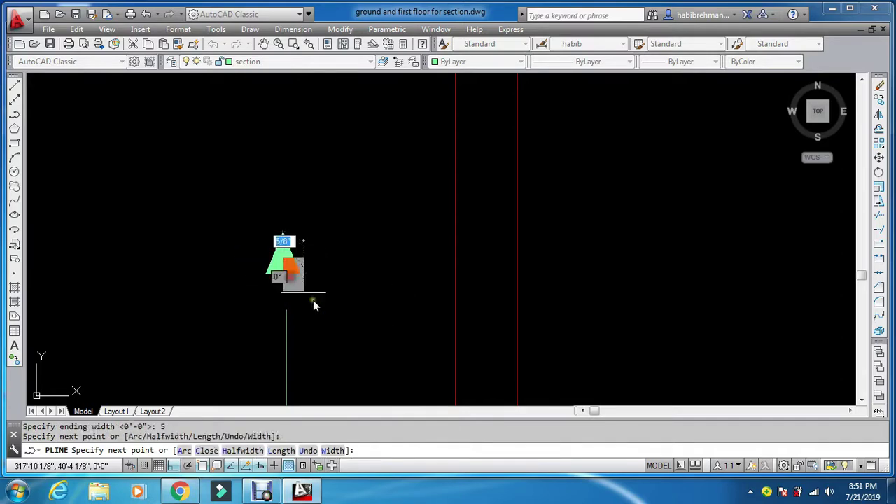
key(Escape)
key(Escape)
Step: Move the arrowhead by its base midpoint onto the top end of the short vertical line
text(move)
key(Return)
click(320, 245)
click(283, 260)
key(Return)
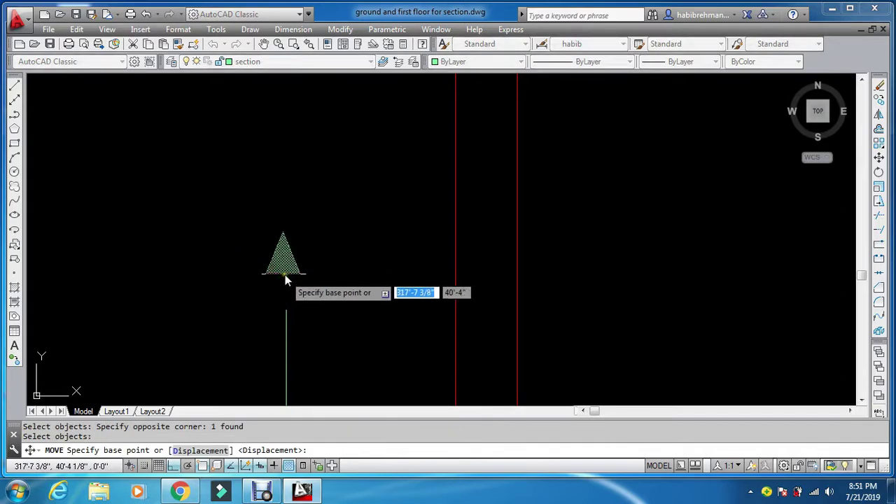
click(284, 275)
click(287, 309)
key(Escape)
scroll(326, 234, down, 5)
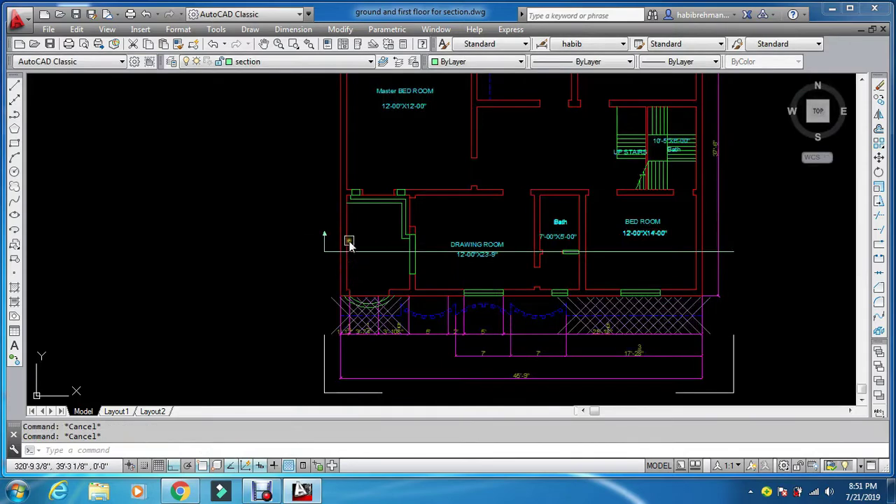
Step: Mirror the arrowhead and its short line to the plan's right side about a vertical axis through the top wall's midpoint
text(mi)
key(Return)
scroll(340, 237, up, 3)
click(318, 214)
click(237, 248)
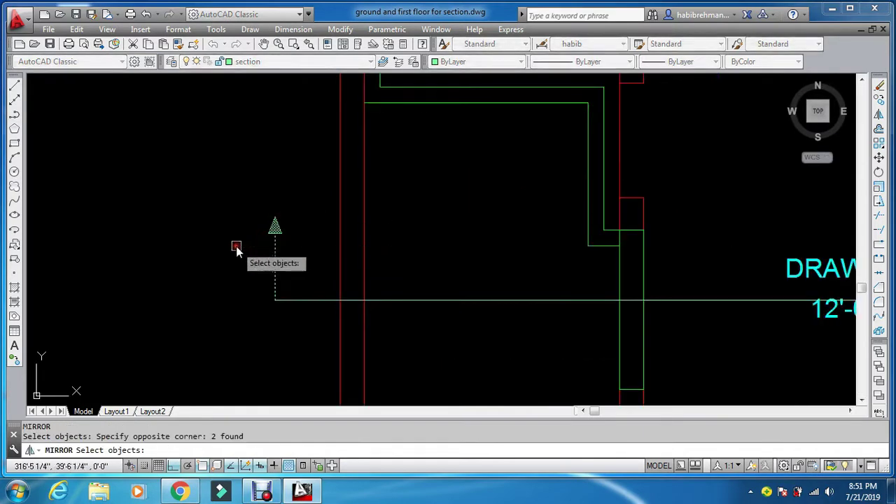
key(Return)
scroll(261, 255, down, 4)
scroll(396, 79, up, 3)
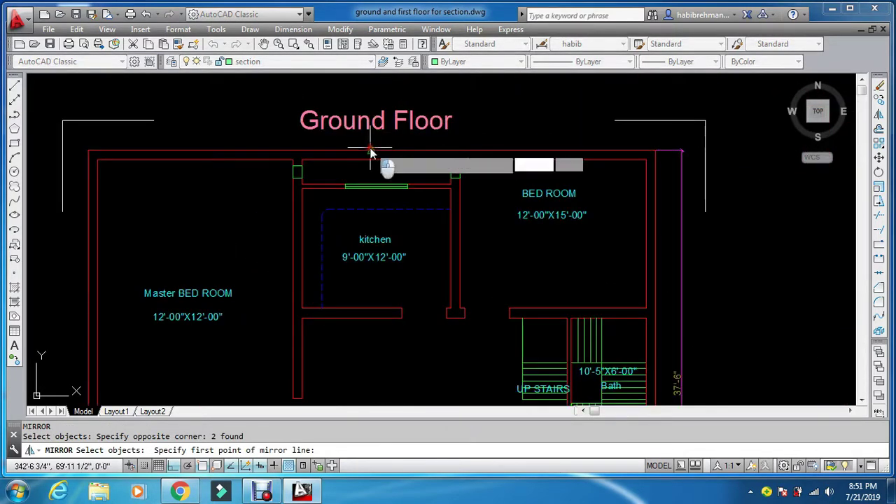
click(371, 152)
click(366, 360)
key(Escape)
scroll(366, 350, down, 3)
scroll(511, 399, up, 4)
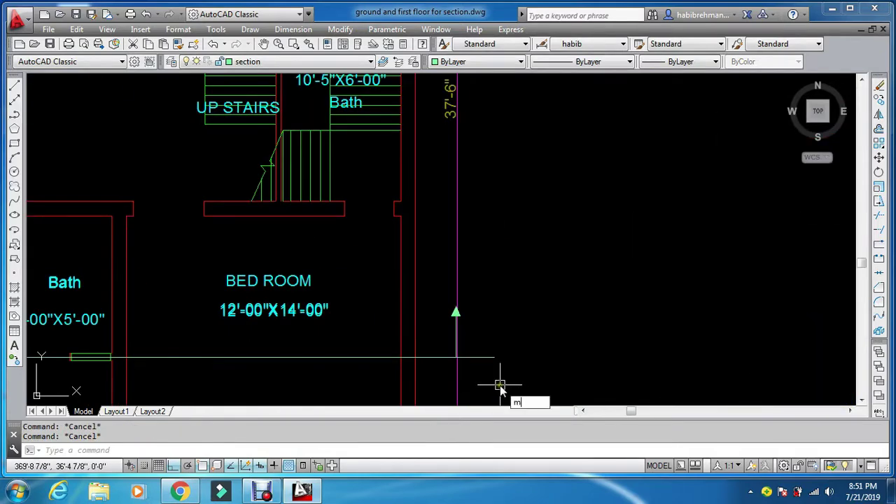
Step: Move the mirrored arrowhead and its short line to the right end of the section line
text(m)
key(Return)
scroll(490, 368, up, 2)
click(424, 266)
click(430, 297)
scroll(428, 304, up, 4)
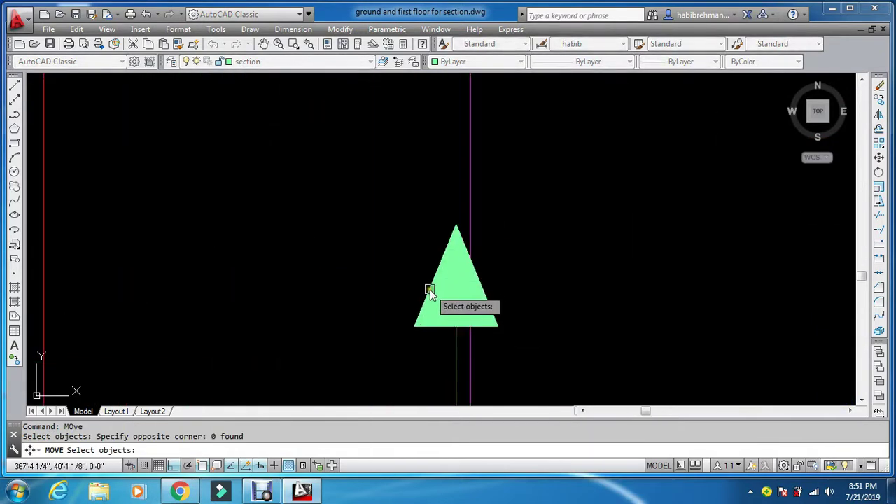
click(438, 319)
click(448, 343)
key(Return)
scroll(447, 314, down, 3)
scroll(444, 360, up, 3)
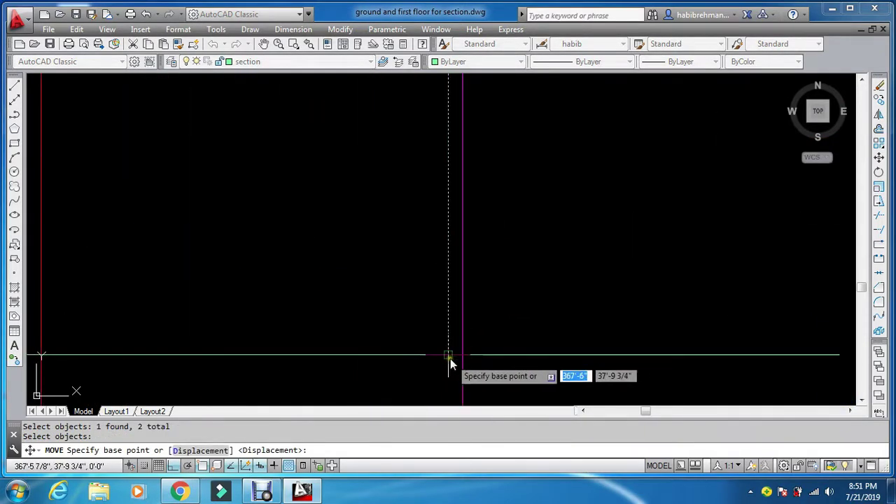
click(450, 358)
key(Escape)
key(Escape)
scroll(563, 268, down, 5)
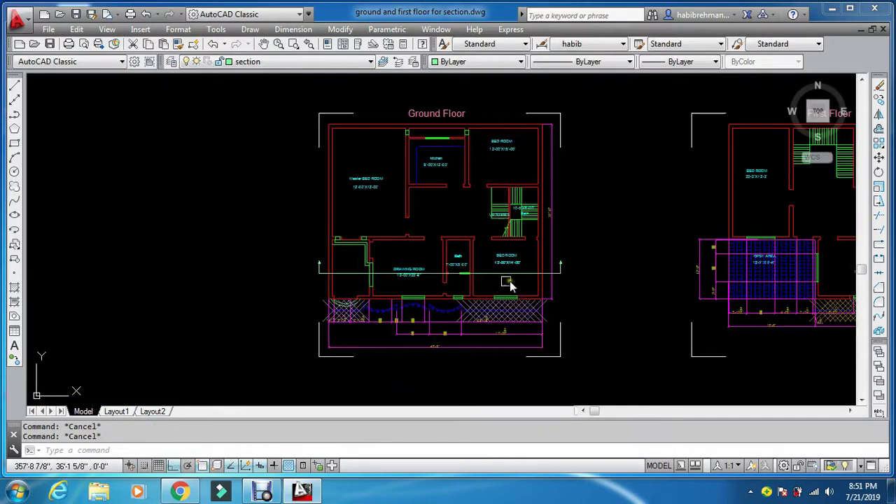
Step: Trim the ground floor walls and door lines below the section line, using the section line as cutting edge
scroll(467, 285, up, 4)
text(tr)
key(Return)
click(524, 268)
key(Return)
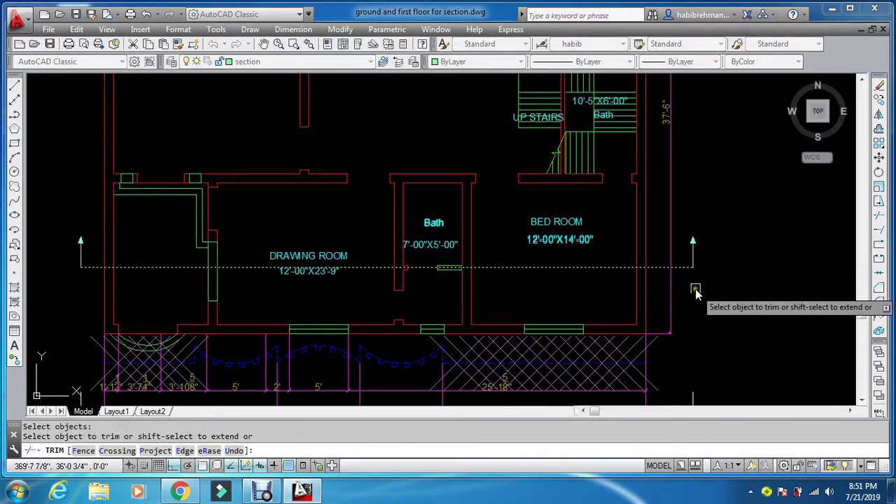
click(692, 287)
click(61, 378)
scroll(250, 314, up, 5)
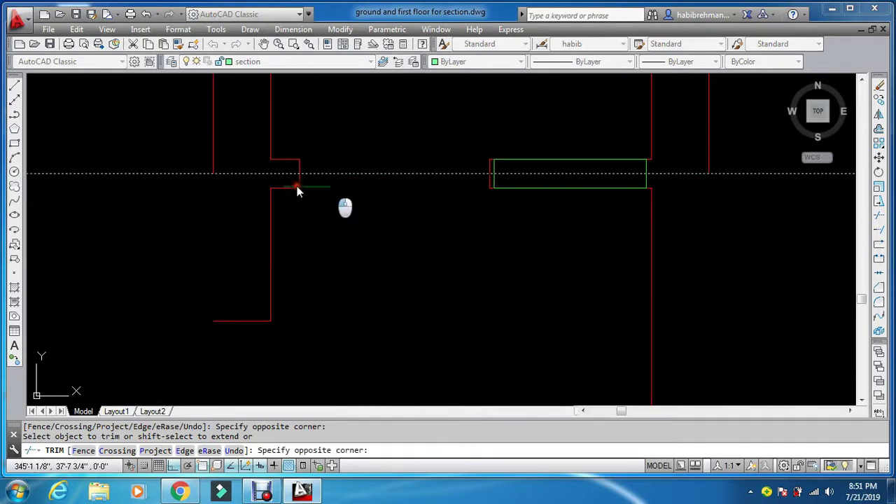
click(490, 184)
click(493, 187)
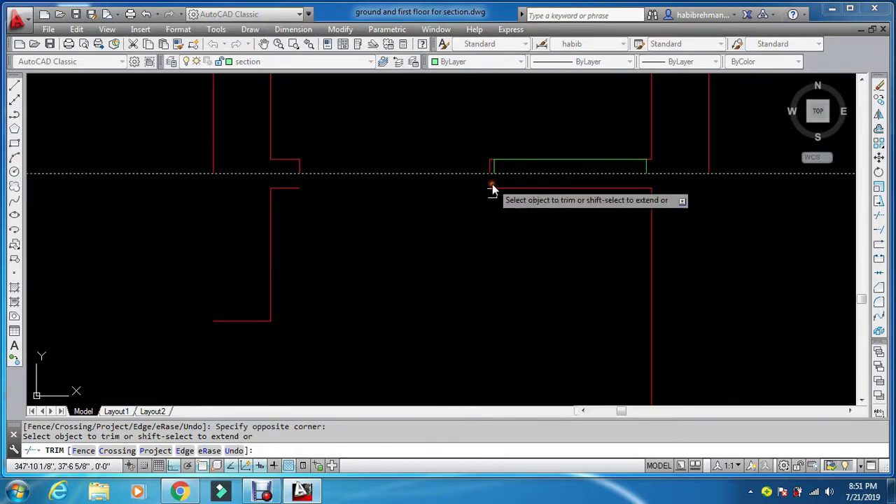
scroll(477, 227, down, 5)
scroll(469, 238, down, 4)
key(Escape)
key(Escape)
Step: Erase the front walls, windows, hatching and dimensions below the ground floor section line
text(e)
key(Return)
click(588, 252)
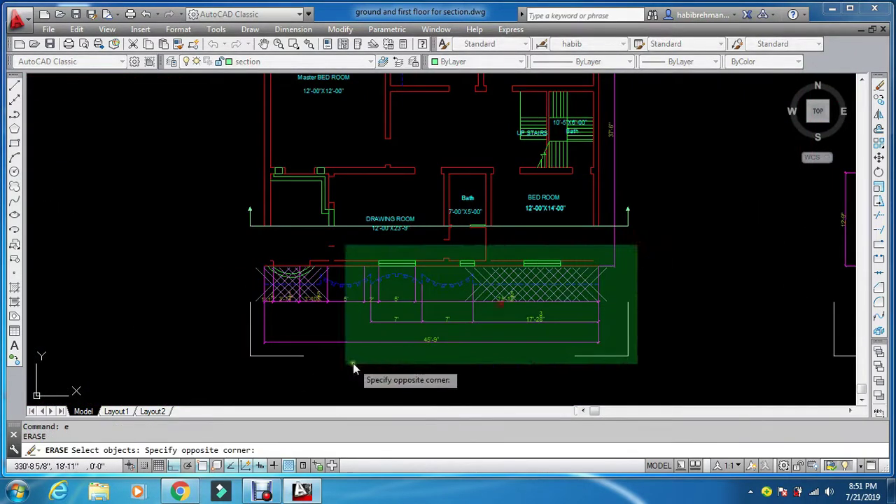
click(224, 374)
key(Escape)
Step: Erase the leftover wall and door fragments below the section line near the bath
scroll(453, 232, up, 8)
key(Return)
click(492, 238)
click(394, 352)
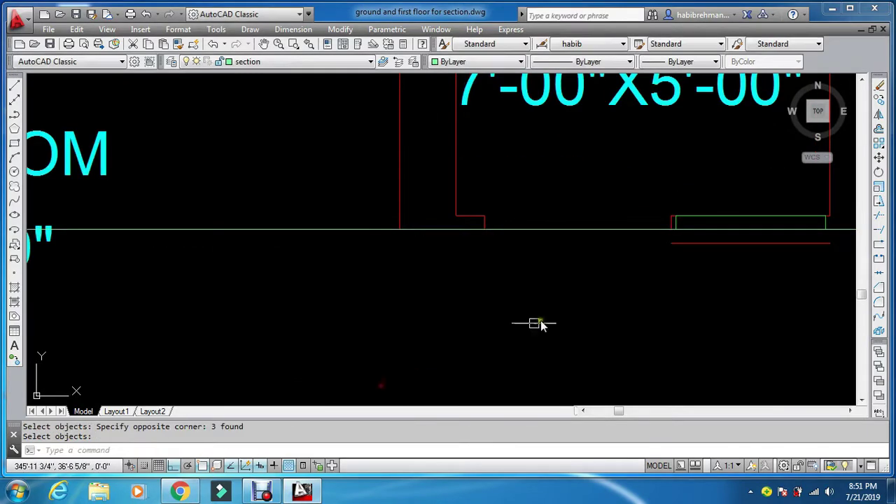
key(Return)
key(Return)
key(Escape)
scroll(672, 259, down, 7)
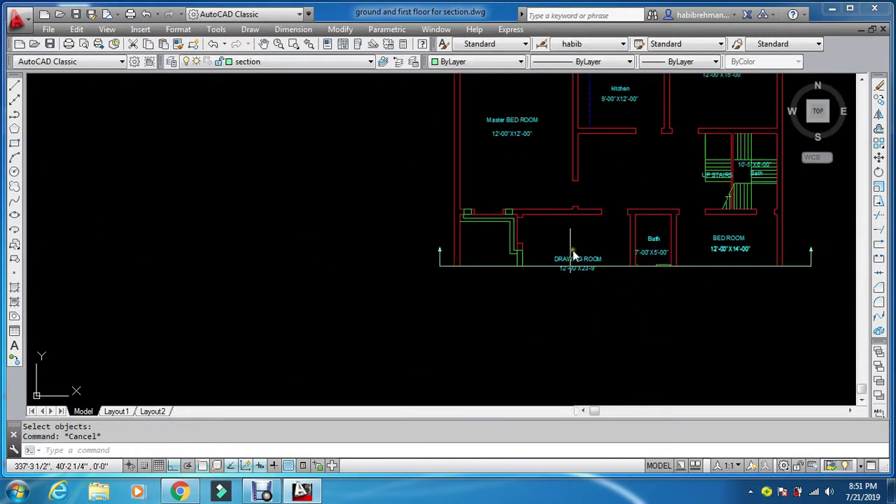
Step: Make the wall layer the current layer
scroll(471, 254, down, 3)
text(la)
key(Return)
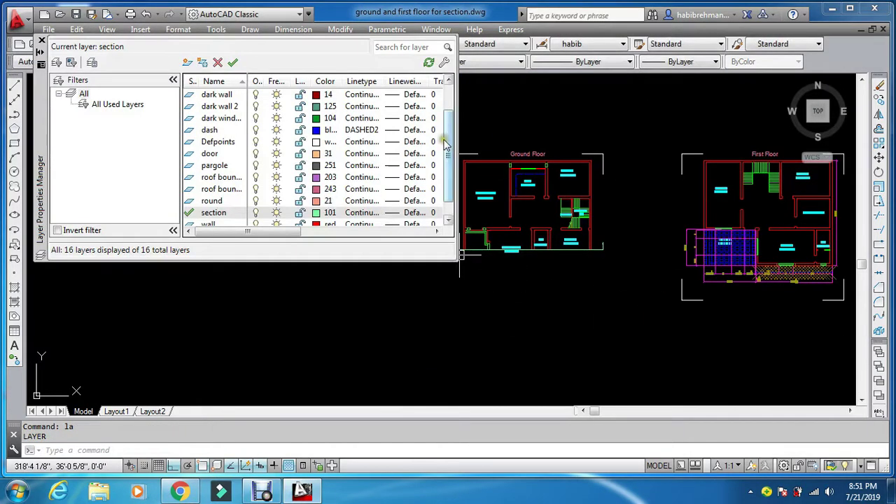
scroll(434, 196, down, 1)
double_click(189, 202)
click(41, 41)
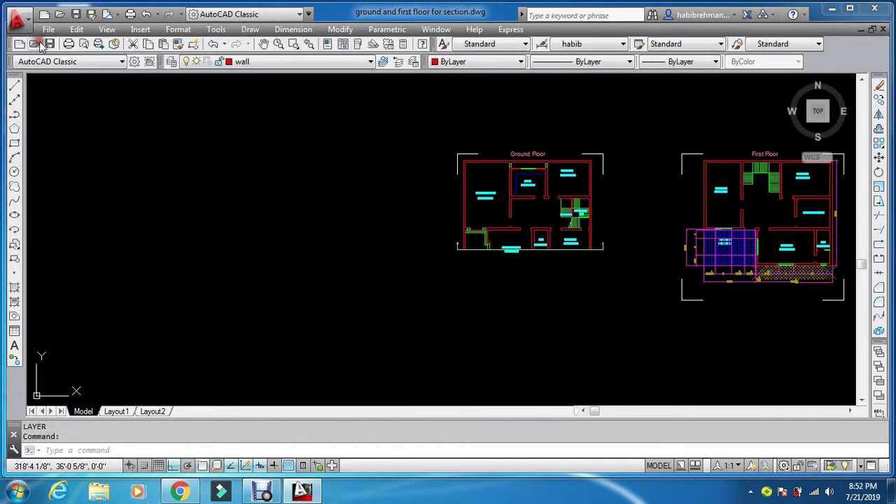
Step: Draw rays straight down from the section line at both faces of the ground floor's left outer wall
text(ray)
key(Return)
scroll(448, 224, up, 8)
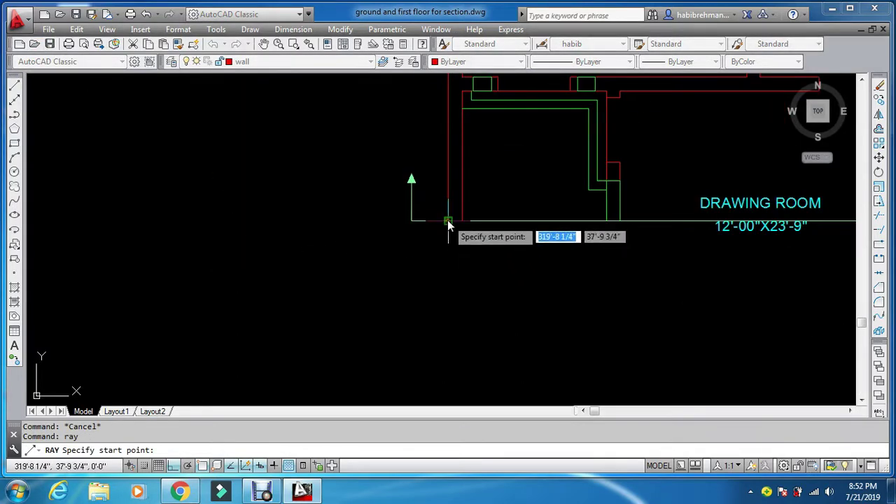
click(448, 220)
key(Escape)
Step: Draw downward rays from the section line at both faces of the right outer wall beside the bedroom
key(Return)
middle_drag(840, 252, 309, 231)
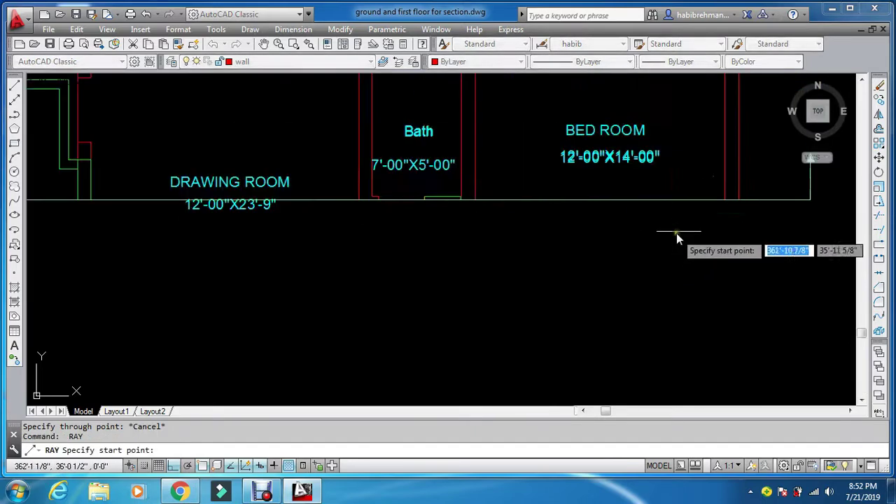
middle_drag(812, 171, 674, 214)
scroll(674, 215, up, 2)
click(556, 259)
click(562, 283)
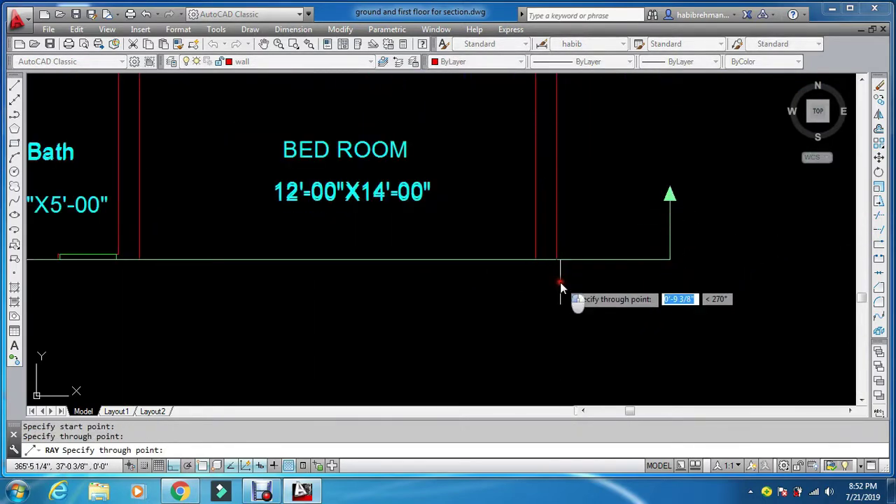
key(Escape)
Step: Draw downward rays at the bedroom-side face of the bath wall and at the right edge of the bath opening
key(Return)
click(139, 259)
click(145, 299)
key(Escape)
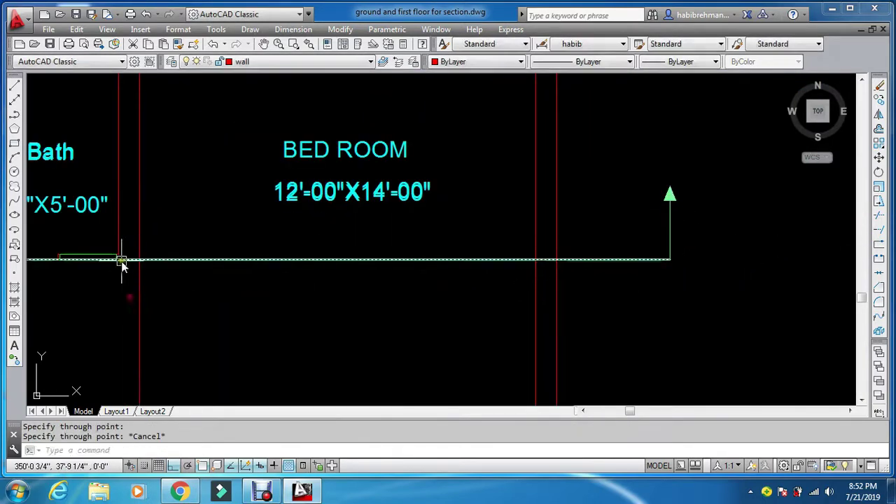
key(Return)
scroll(52, 272, up, 8)
click(136, 176)
click(142, 203)
key(Escape)
scroll(140, 196, down, 9)
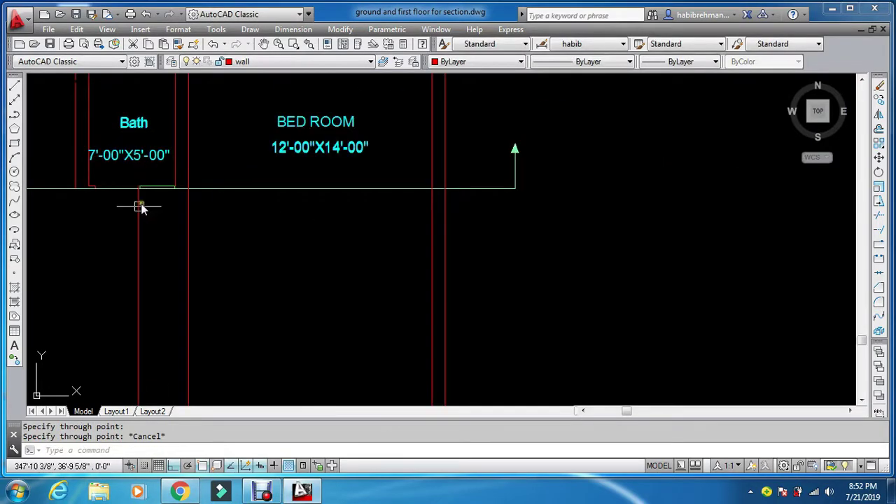
Step: Draw downward rays at the drawing-room face of the bath's left wall and at the left edge of the bath opening
key(Return)
scroll(73, 194, up, 7)
click(84, 168)
click(81, 188)
key(Escape)
key(Return)
click(208, 156)
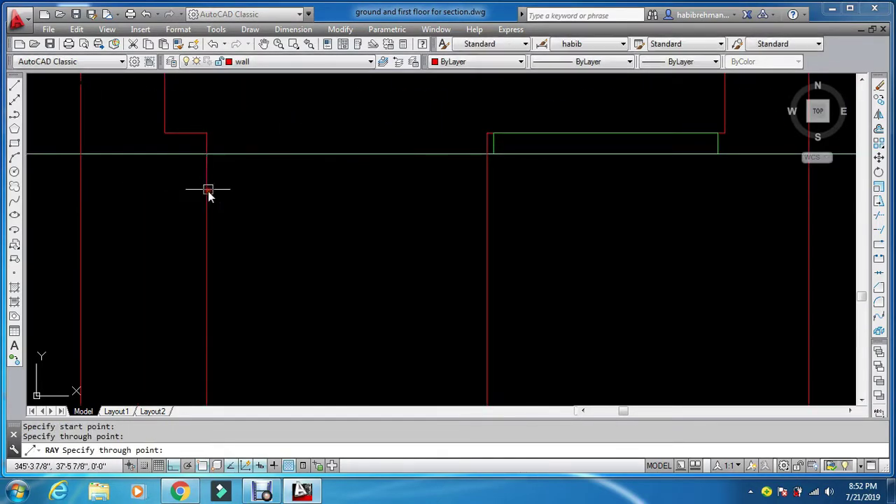
click(208, 193)
key(Escape)
scroll(89, 189, down, 4)
Step: Draw downward rays at both edges of the green opening in the drawing room's left wall
key(Return)
scroll(82, 148, up, 8)
click(163, 233)
click(167, 256)
key(Escape)
key(Return)
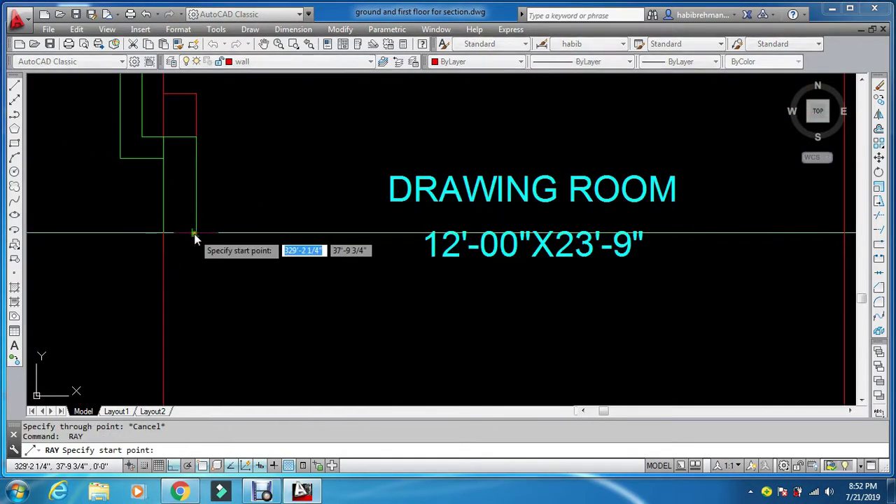
click(195, 234)
click(196, 254)
key(Escape)
key(Return)
scroll(191, 238, down, 6)
scroll(192, 235, down, 3)
key(Escape)
key(Escape)
Step: Match the properties of the green plan lines onto the two rays below the drawing room's left opening
text(ma)
key(Return)
click(180, 210)
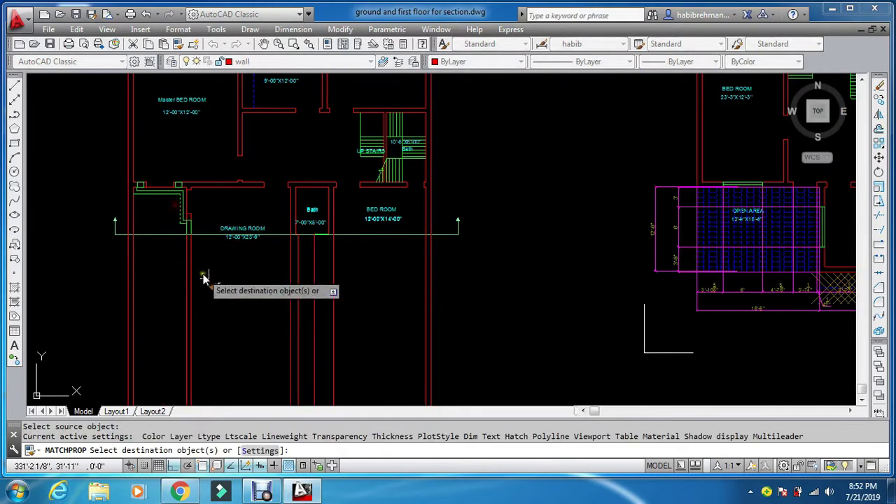
click(203, 277)
click(184, 297)
key(Escape)
scroll(196, 238, down, 3)
Step: Draw a horizontal ray across the projected wall rays below the ground floor plan, starting left of the outer wall
text(ray)
key(Return)
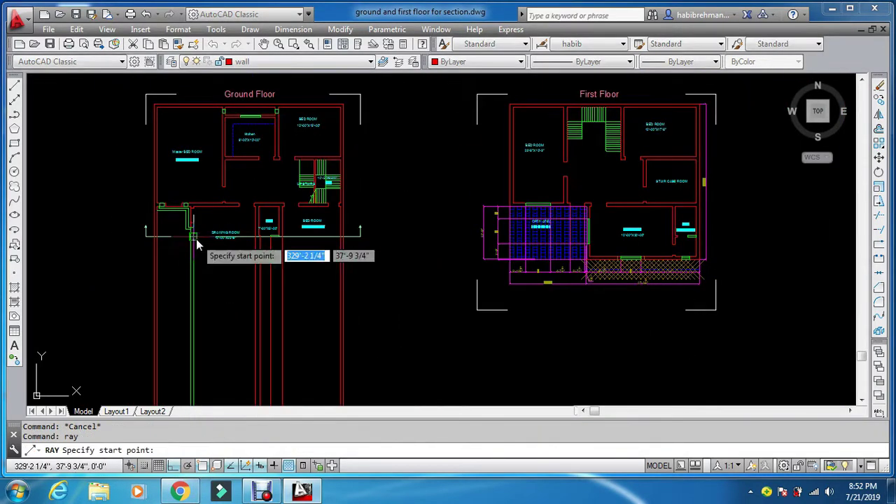
click(125, 378)
click(252, 369)
key(Escape)
Step: Offset the horizontal ray by 1 inch
text(o)
key(Return)
text(1)
key(Return)
scroll(320, 332, down, 2)
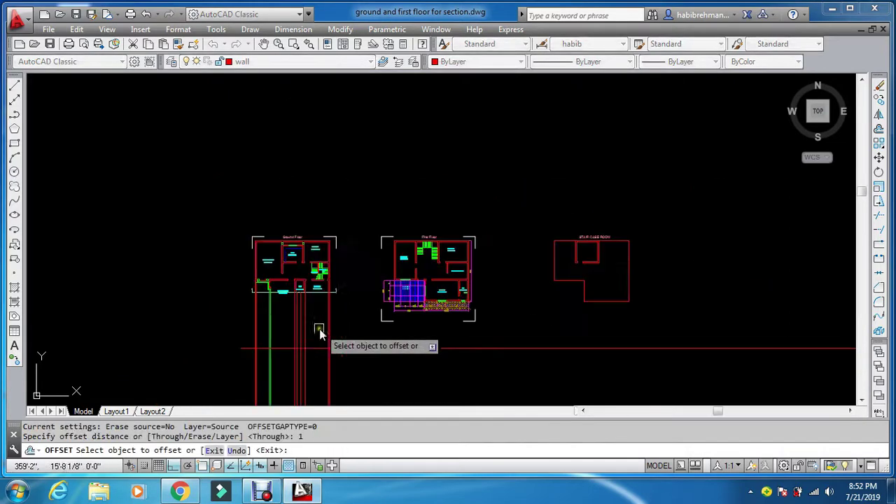
scroll(294, 196, up, 8)
click(297, 199)
key(Escape)
Step: Offset the lower horizontal ray 2 inches downward
text(o)
key(Return)
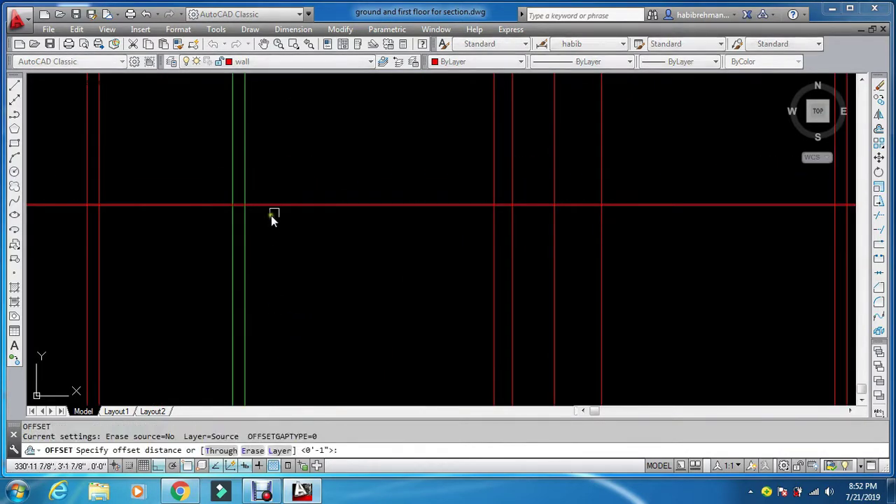
text(2)
key(Return)
scroll(230, 219, up, 5)
click(223, 184)
click(220, 207)
key(Escape)
key(Escape)
key(Escape)
scroll(217, 232, down, 2)
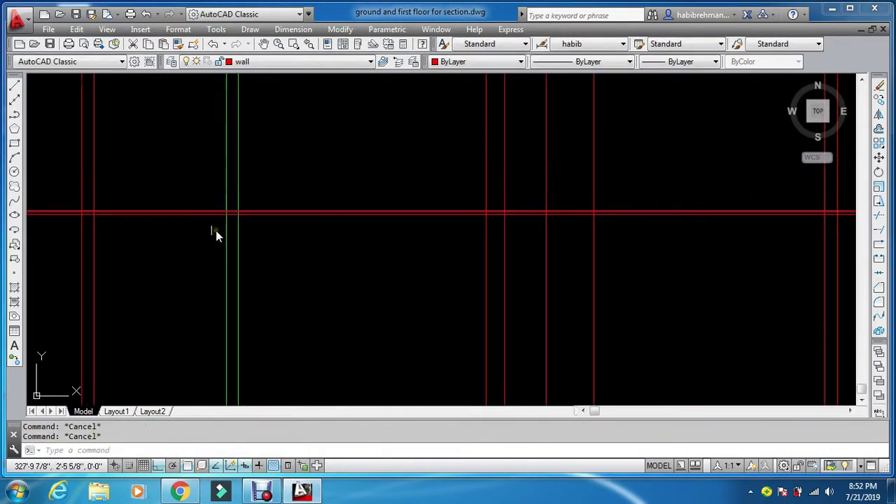
Step: Offset the lowest horizontal ray 1' downward
text(o)
key(Return)
text(1)
key(Return)
scroll(159, 238, down, 3)
scroll(338, 238, up, 5)
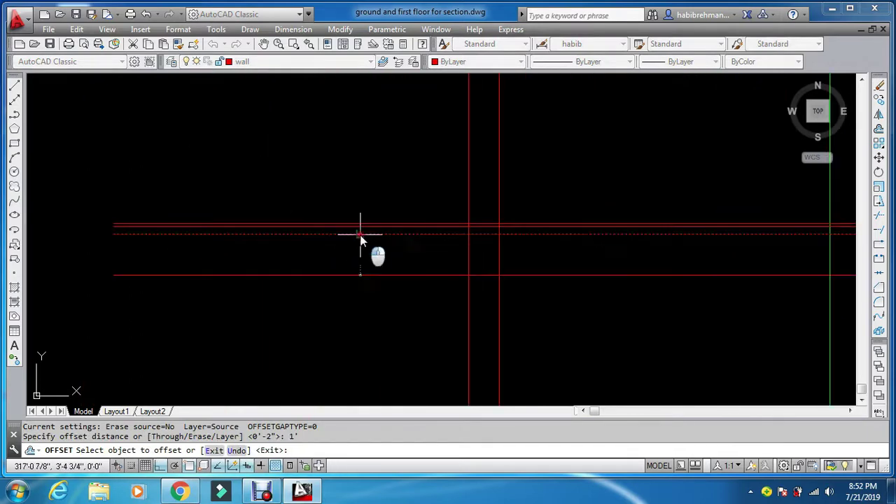
key(Escape)
key(Escape)
scroll(473, 266, down, 2)
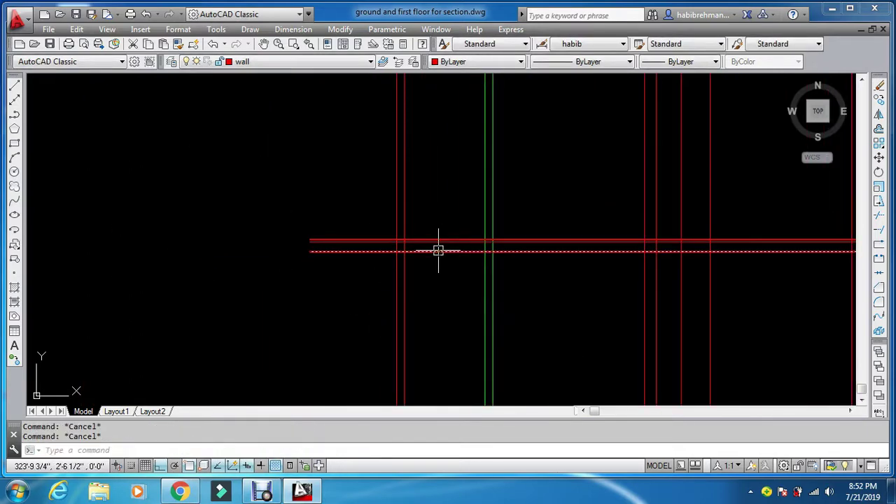
Step: Trim the horizontal lines beyond the building on both sides, using the outermost wall rays as cutting edges
text(tr)
key(Return)
scroll(398, 201, up, 2)
click(397, 201)
scroll(388, 238, down, 6)
scroll(482, 217, up, 5)
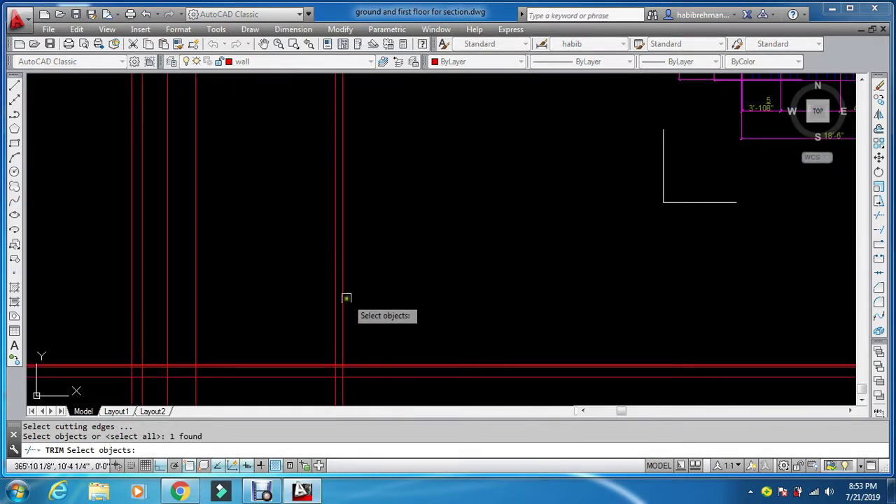
click(344, 297)
scroll(411, 251, down, 4)
key(Return)
click(449, 266)
click(427, 302)
click(275, 268)
click(261, 295)
key(Escape)
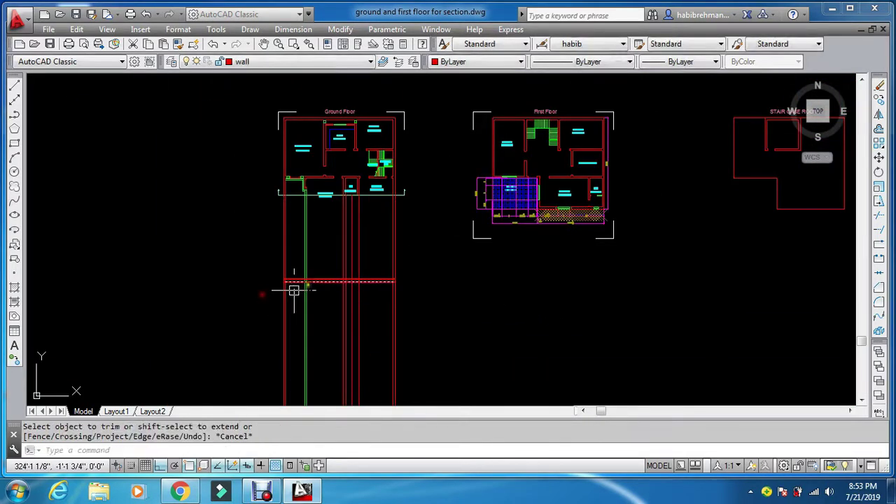
Step: Trim all vertical wall rays below the lowest horizontal line
scroll(322, 283, up, 5)
key(Return)
click(339, 281)
scroll(339, 284, down, 2)
key(Return)
scroll(338, 283, down, 2)
click(456, 309)
click(191, 334)
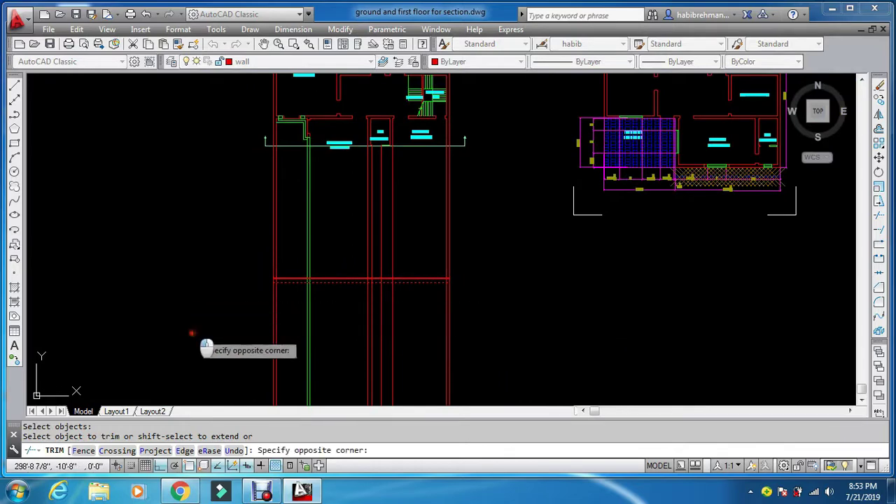
key(Escape)
key(Escape)
key(Escape)
Step: Trim the third horizontal line inside the left outer wall and between the two green wall lines
scroll(287, 285, up, 8)
key(Return)
scroll(200, 270, up, 6)
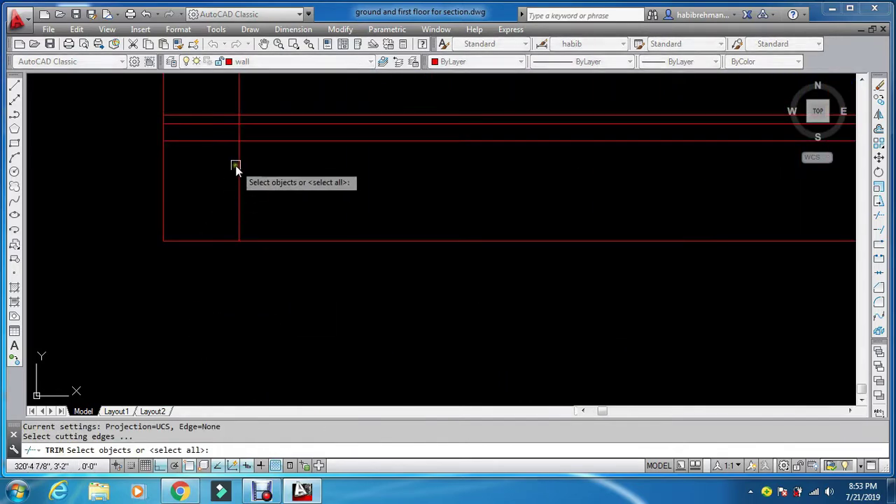
key(Return)
click(224, 145)
click(201, 170)
scroll(201, 170, down, 6)
key(Return)
key(Return)
scroll(319, 162, up, 3)
key(Return)
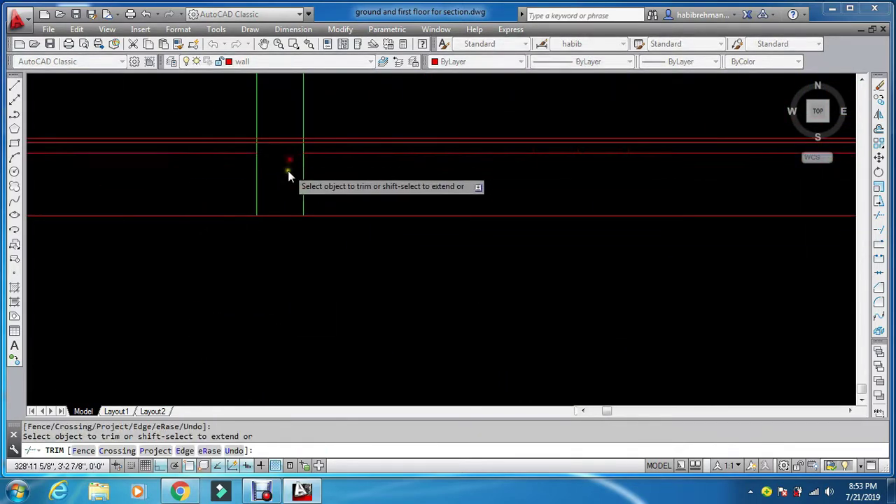
Step: Trim the third horizontal line inside the two bath walls and the right outer wall
scroll(532, 166, up, 3)
scroll(624, 200, down, 5)
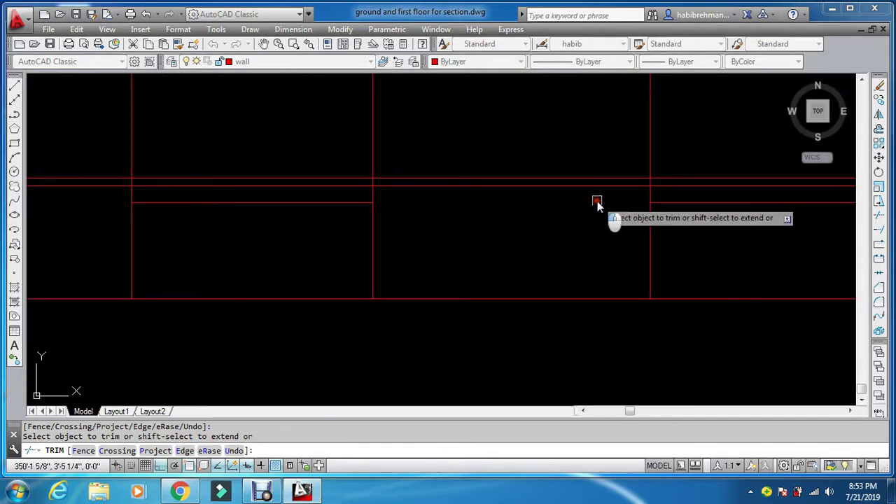
scroll(602, 233, up, 5)
scroll(559, 260, up, 2)
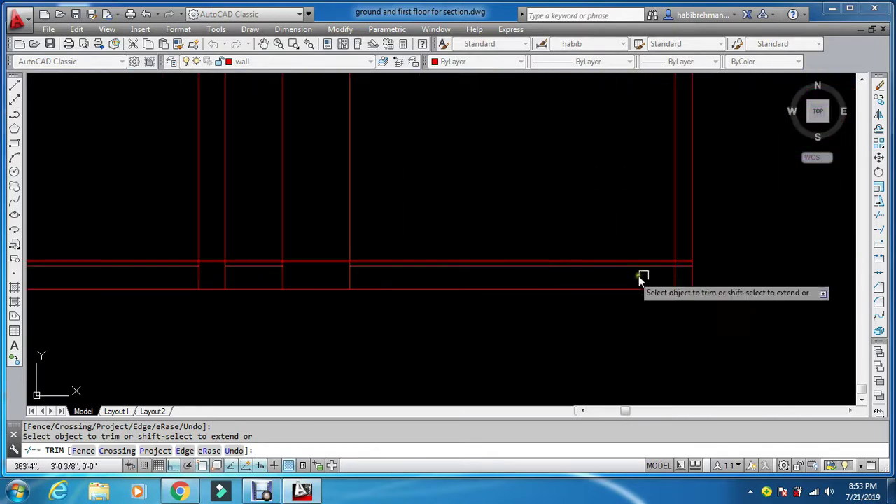
scroll(681, 267, up, 4)
click(678, 265)
scroll(676, 281, down, 5)
scroll(565, 304, down, 4)
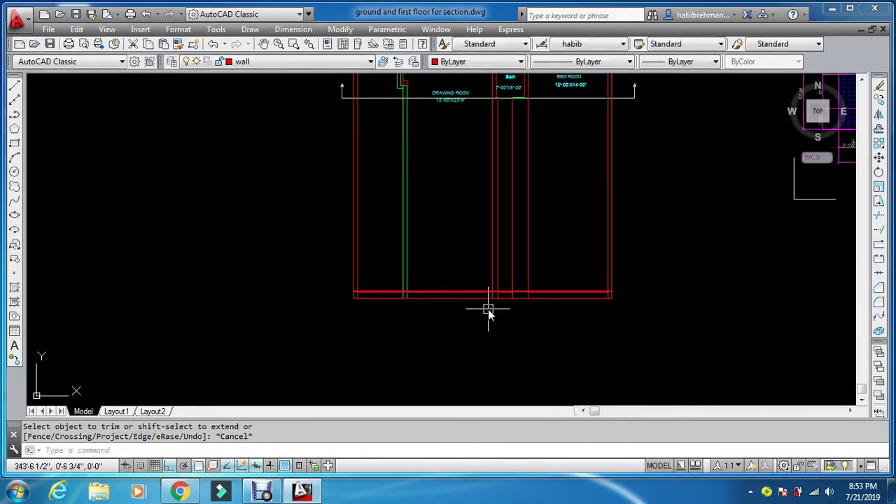
key(Escape)
key(Escape)
Step: Draw a small circle centred on the bottom line between the two faces of the left outer wall
scroll(380, 300, up, 4)
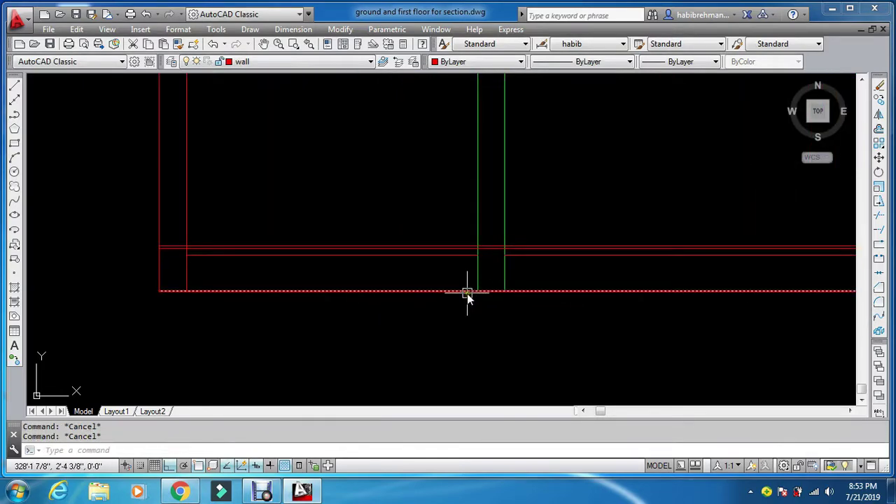
text(c)
key(Return)
scroll(270, 285, down, 3)
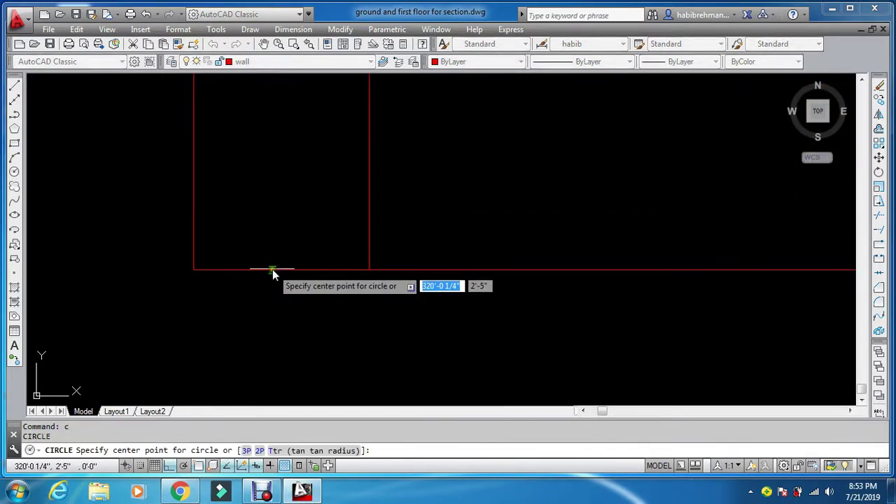
click(273, 269)
click(322, 320)
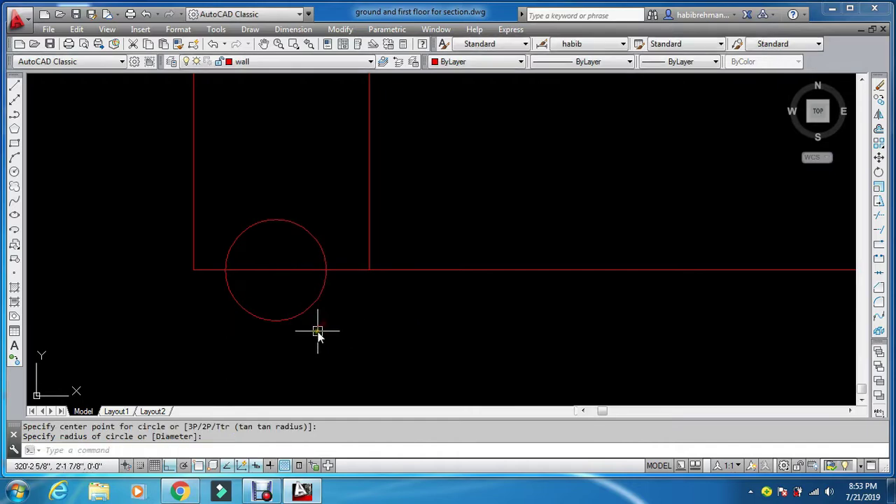
key(Escape)
key(Escape)
scroll(319, 280, up, 2)
text(pl)
key(Return)
click(263, 210)
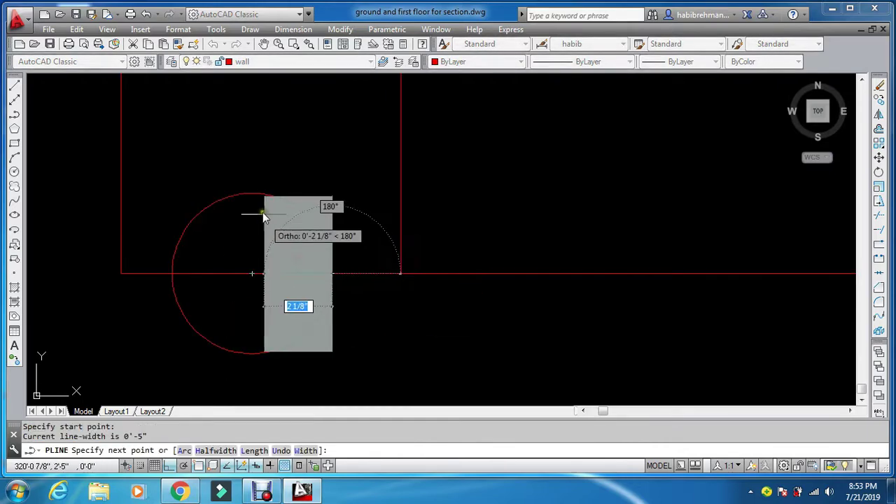
key(Escape)
key(Escape)
Step: Start a polyline where the circle's right side crosses the bottom line and undo its stray thick segment
text(pl)
key(Return)
key(Return)
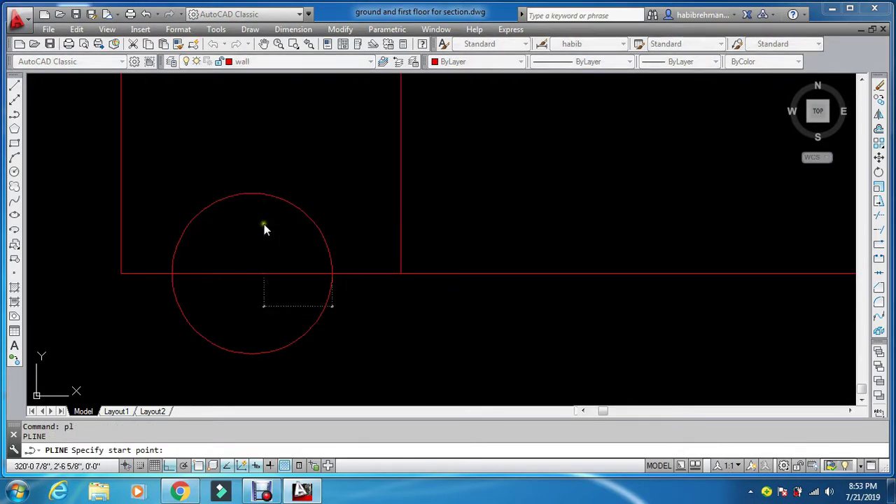
text(l)
key(Return)
key(Return)
click(251, 194)
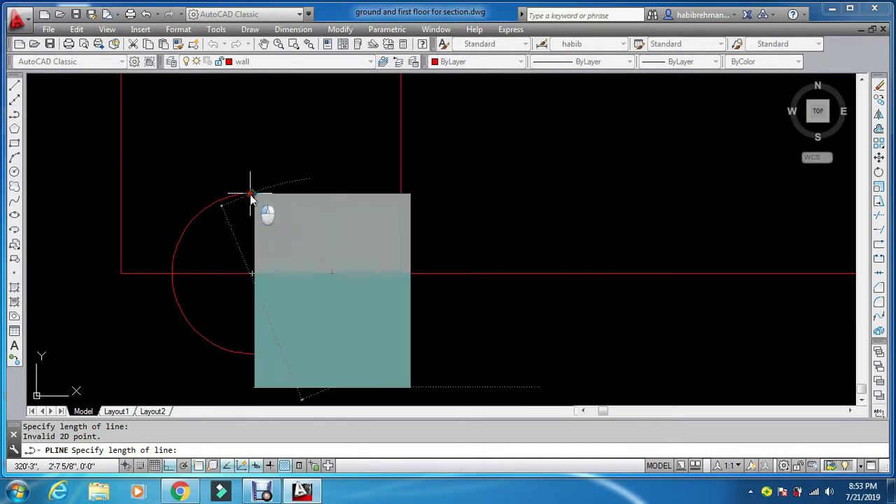
key(ctrl+z)
Step: Set the polyline's starting and ending width to 0 and draw a zigzag through the circle's top and bottom to its left crossing
text(w)
key(Return)
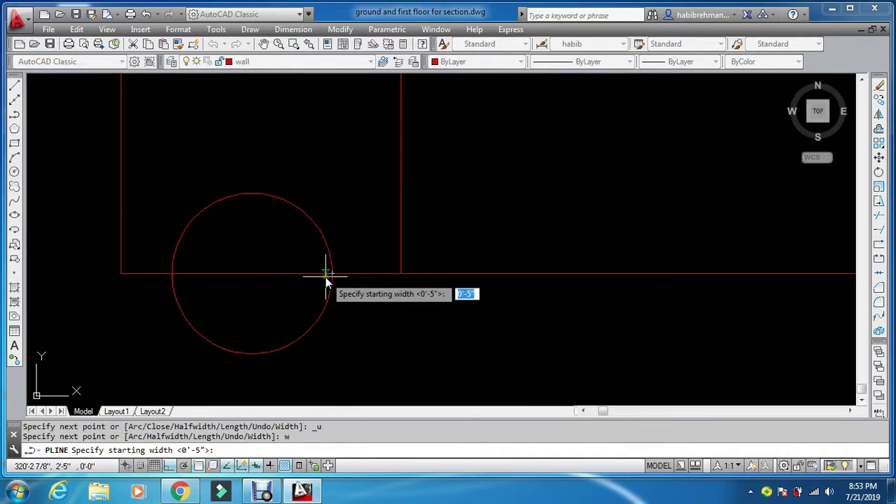
text(0)
key(Return)
text(l)
key(Return)
text(0)
key(Return)
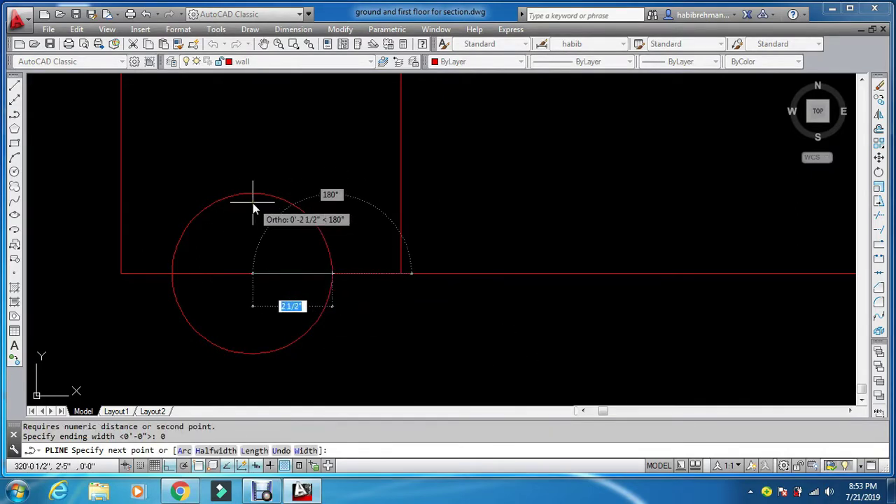
key(F8)
click(252, 194)
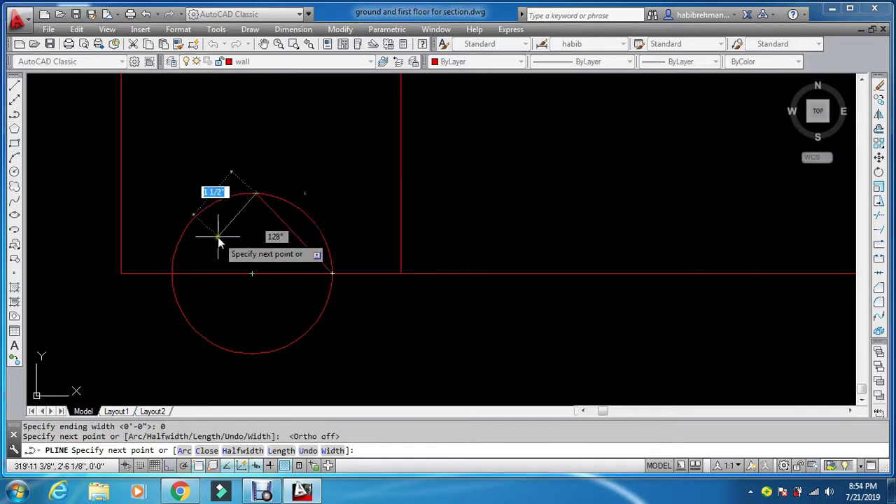
click(252, 353)
click(173, 275)
key(Escape)
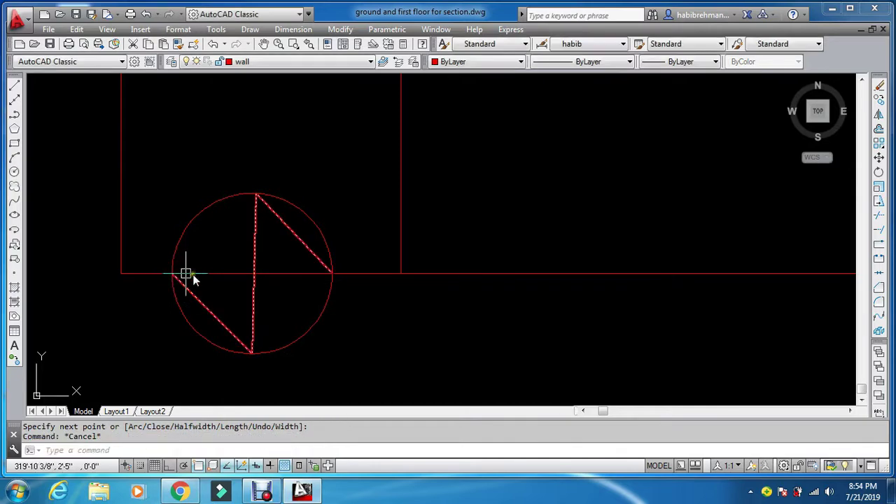
Step: Delete the construction circle around the zigzag
key(Escape)
click(336, 314)
click(312, 327)
key(Delete)
Step: Trim the bottom line inside the zigzag break mark in the left outer wall
text(tr)
key(Return)
key(Return)
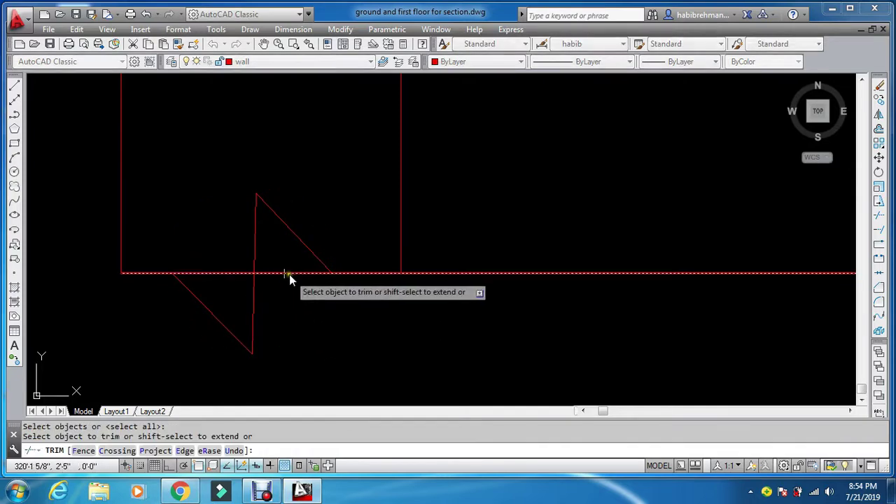
click(239, 276)
key(Escape)
text(mo)
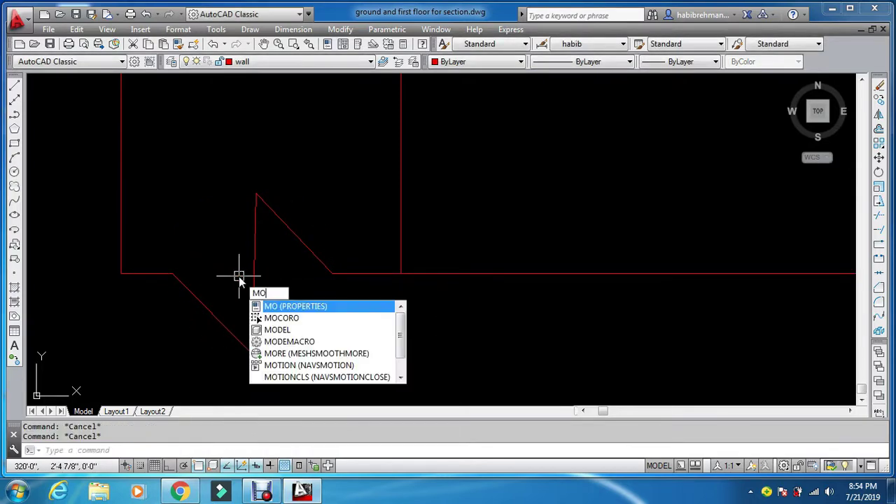
key(BackSpace)
key(BackSpace)
text(co)
key(Return)
click(353, 198)
click(156, 332)
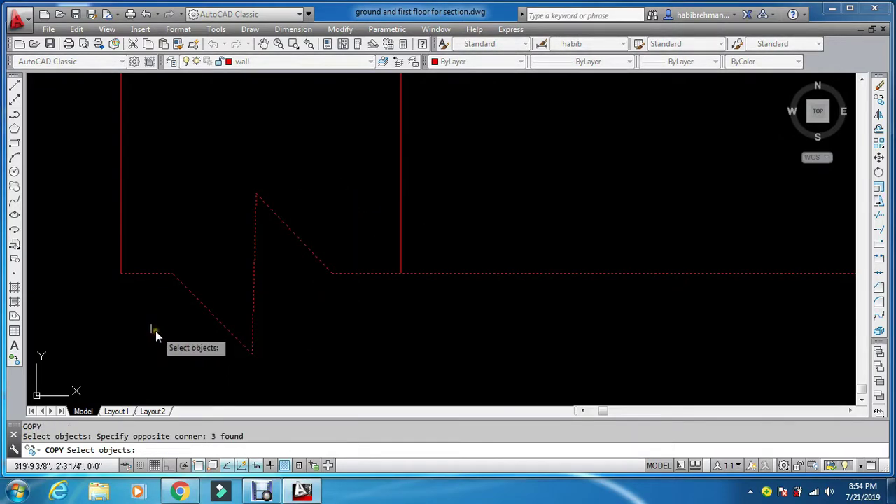
key(Return)
key(Escape)
Step: Copy the zigzag break mark along the bottom line into each wall and room as far as the right bath wall
key(Return)
click(307, 196)
click(212, 358)
key(Return)
click(175, 288)
scroll(175, 288, down, 5)
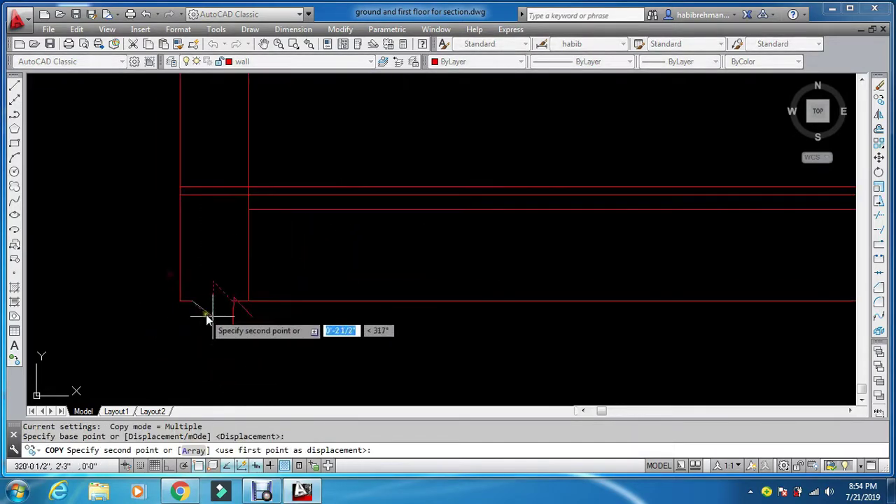
middle_drag(210, 310, 530, 310)
scroll(542, 300, up, 3)
key(F8)
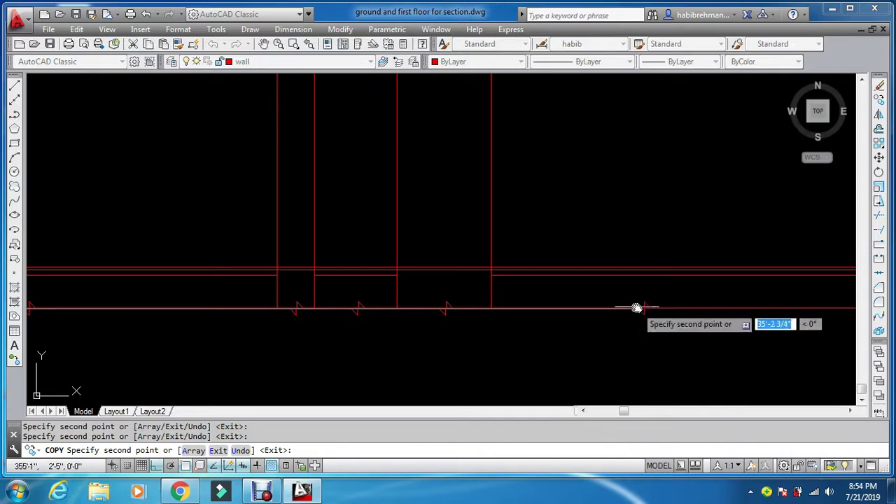
Step: Place further copies of the break mark in the right-hand room and the right outer wall
click(719, 308)
middle_drag(736, 320, 459, 310)
scroll(670, 310, up, 4)
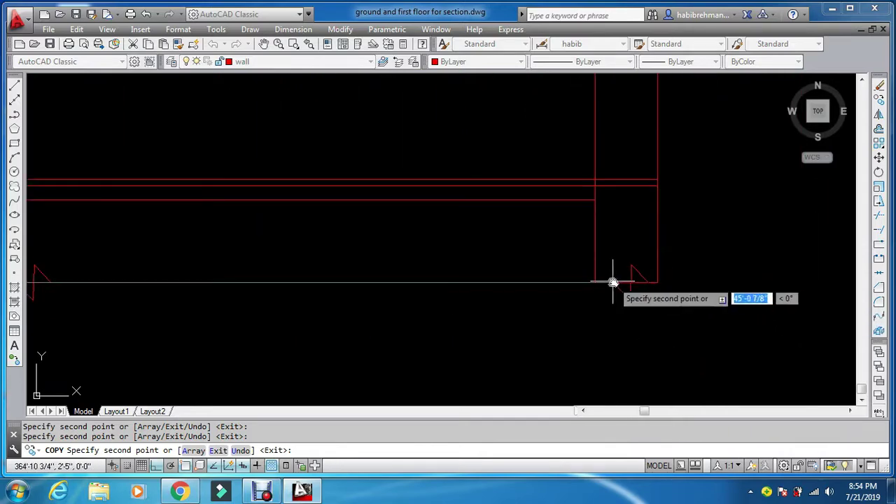
click(617, 284)
key(Escape)
key(Escape)
Step: Trim the bottom line inside the break marks of the right outer wall and the right-hand room
text(tr)
key(Return)
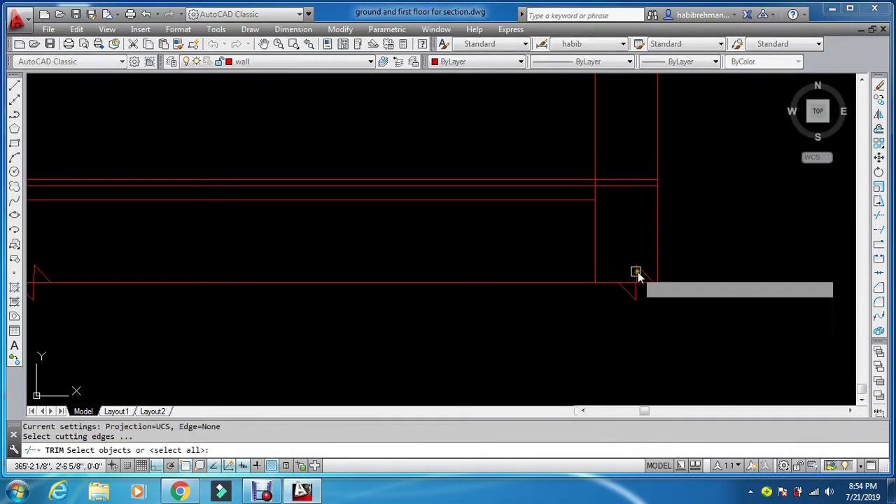
key(Return)
scroll(625, 292, up, 3)
scroll(636, 284, down, 3)
scroll(524, 288, up, 5)
scroll(600, 282, down, 4)
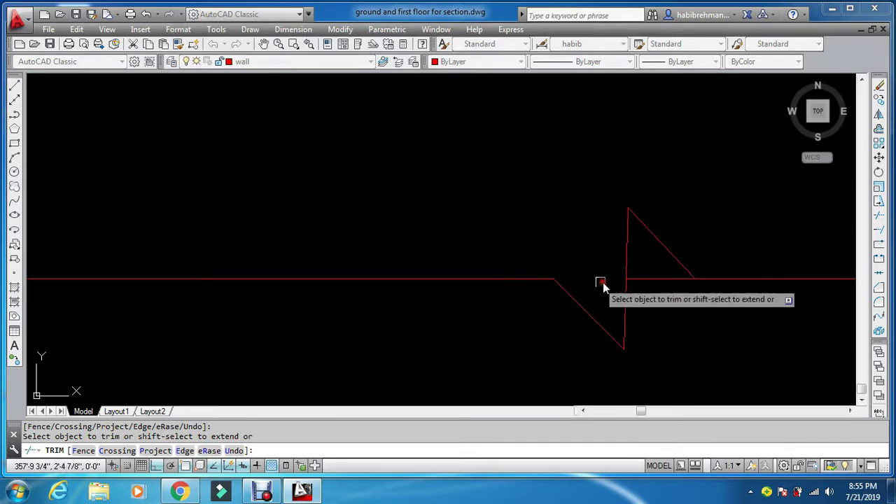
Step: Trim the bottom line inside the break marks of the bath and its two side walls
scroll(296, 280, up, 4)
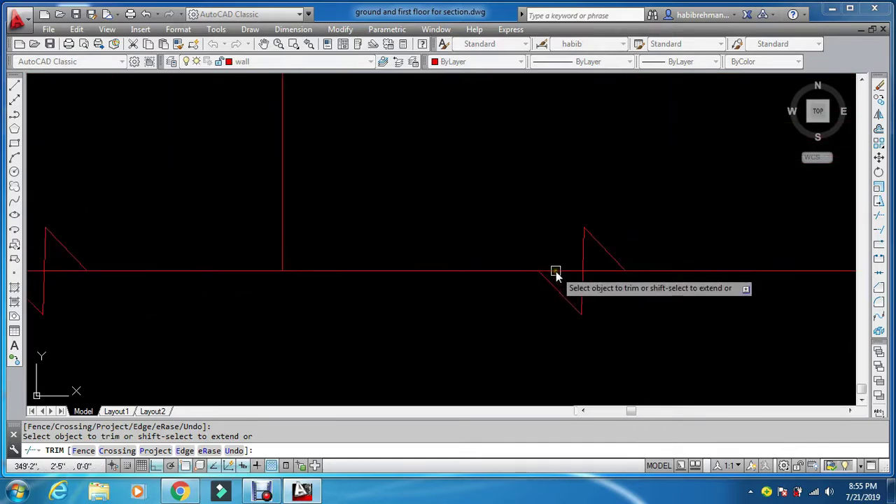
scroll(592, 272, down, 4)
scroll(582, 268, up, 5)
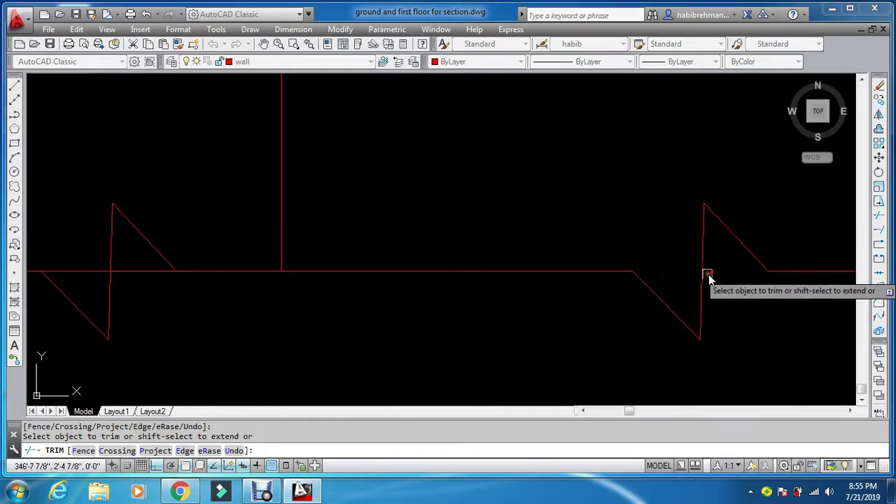
scroll(630, 282, down, 3)
scroll(490, 308, down, 2)
Step: Trim the bottom line inside the break marks of the drawing room, the green-lined wall and the left-hand room
scroll(215, 310, up, 5)
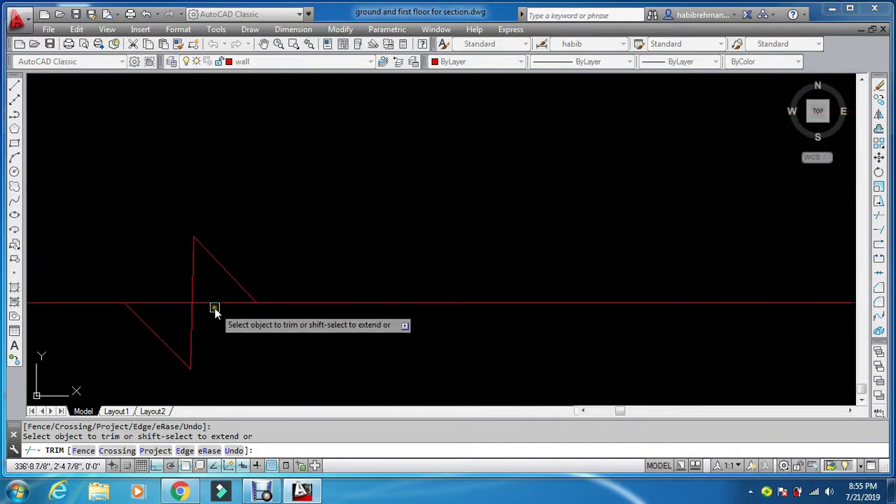
scroll(120, 296, down, 3)
scroll(430, 343, up, 4)
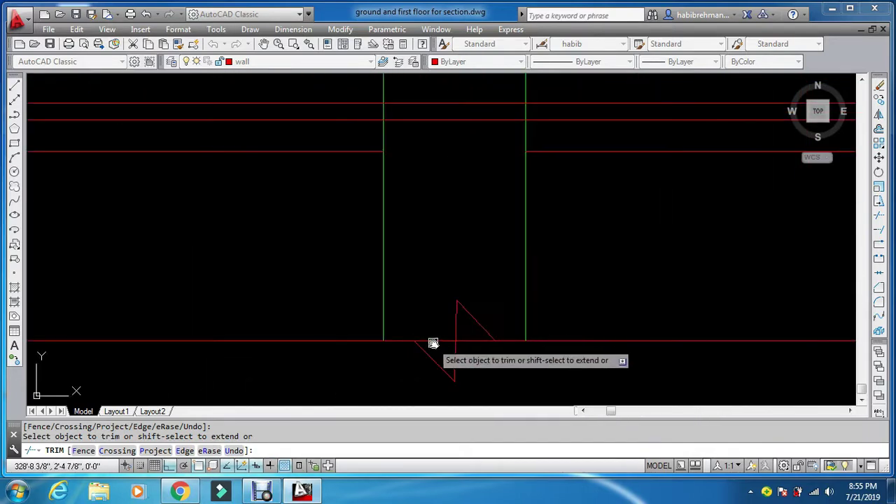
scroll(474, 341, down, 3)
scroll(336, 302, up, 4)
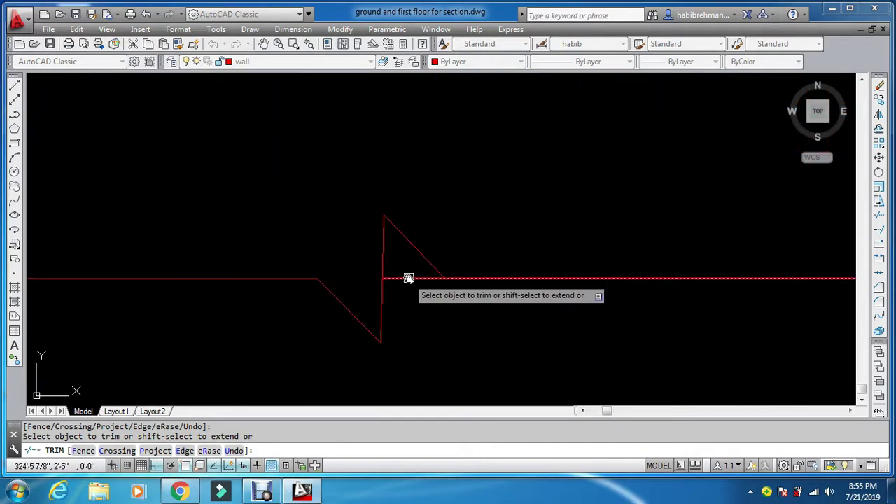
scroll(408, 278, down, 2)
scroll(420, 277, down, 2)
key(Escape)
Step: Offset the floor line upward to form the two roof slab lines across all the walls
scroll(155, 258, up, 3)
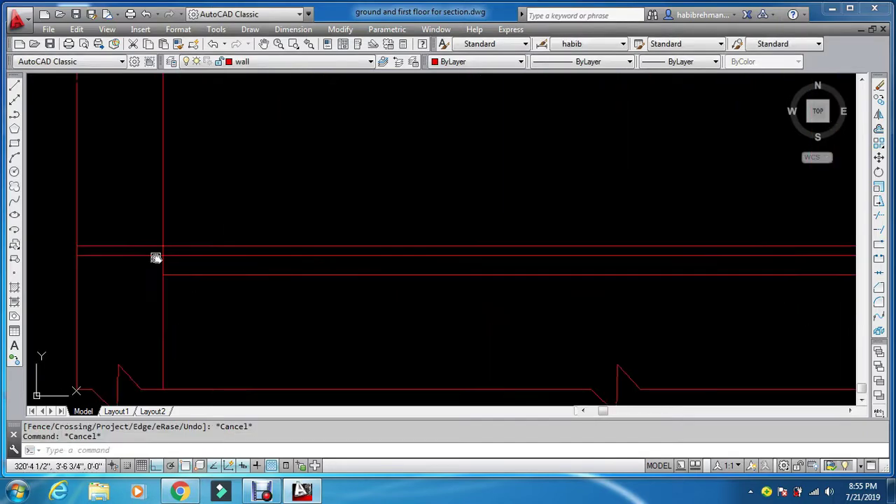
scroll(154, 255, down, 3)
middle_drag(172, 244, 212, 355)
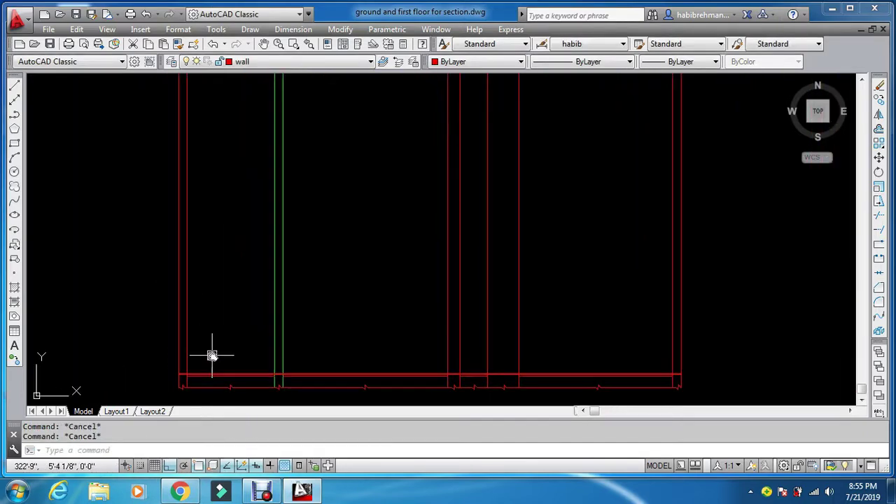
text(o)
key(space)
key(Escape)
key(Escape)
scroll(274, 310, down, 3)
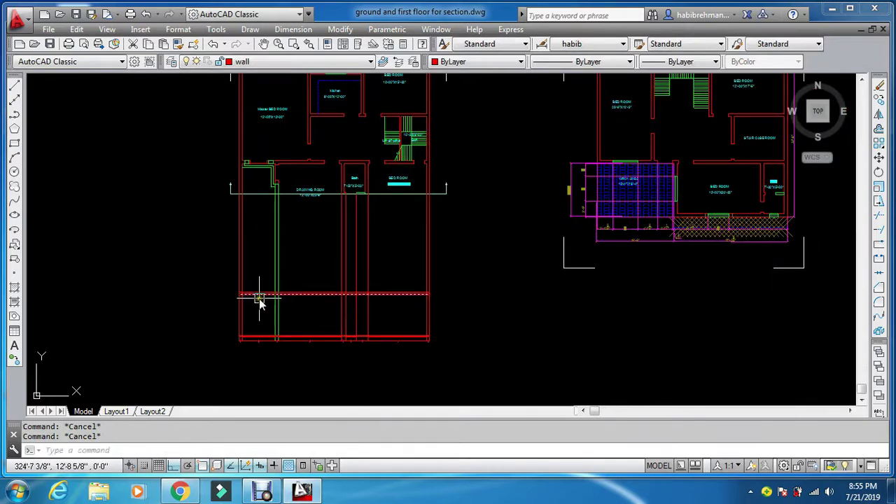
scroll(257, 298, up, 2)
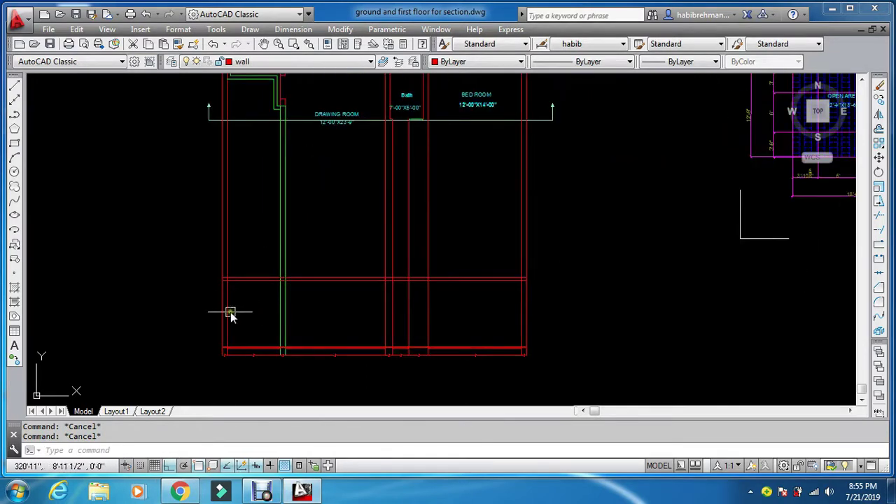
Step: Trim all vertical wall lines above the lower slab line, using that line as the cutting edge
scroll(303, 306, up, 2)
text(tr)
key(Return)
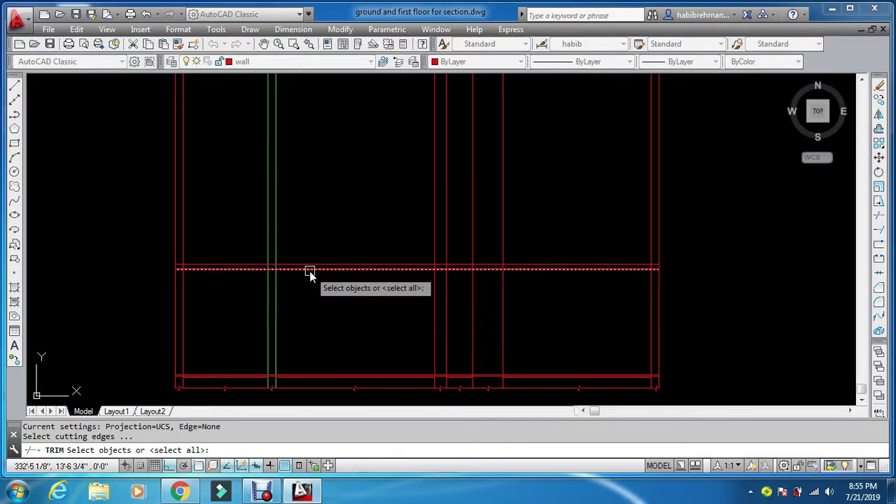
click(310, 272)
key(Return)
scroll(360, 267, down, 4)
click(490, 220)
click(245, 222)
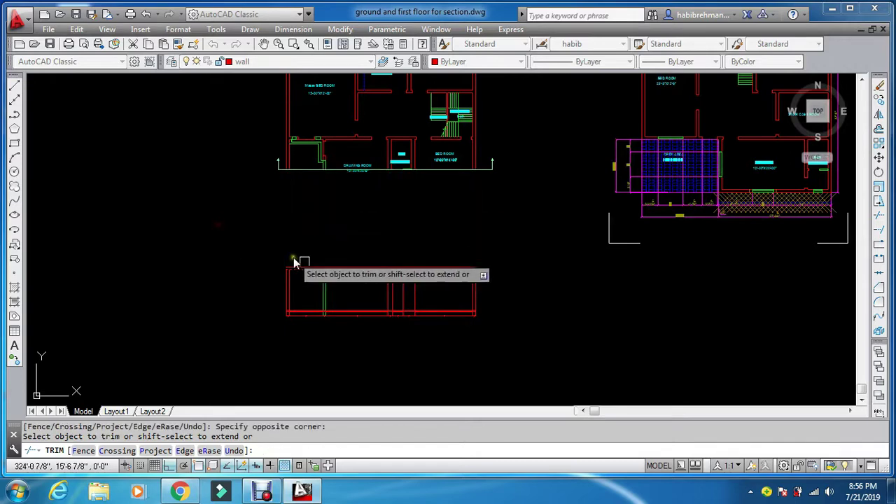
key(Escape)
key(Escape)
key(Escape)
Step: Offset the top floor line 2' upward
scroll(332, 294, up, 4)
scroll(316, 359, up, 4)
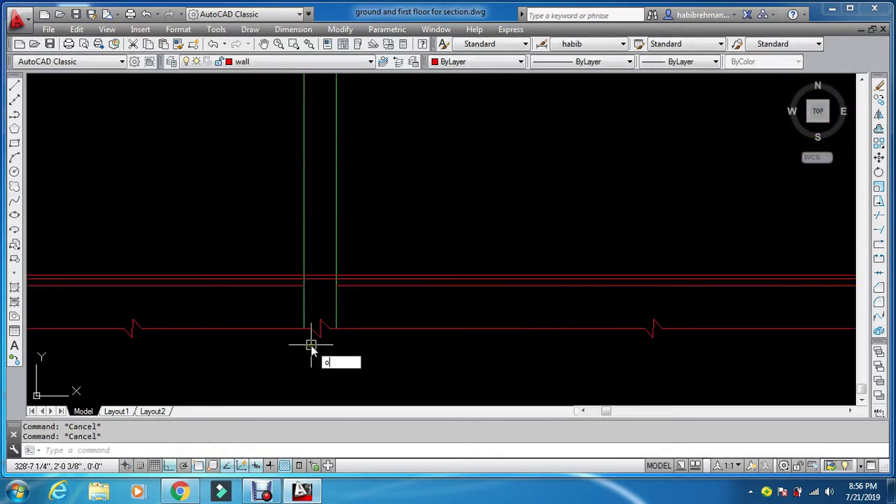
key(Return)
text(2')
key(Return)
scroll(310, 336, up, 3)
click(310, 187)
click(308, 156)
key(Escape)
scroll(310, 171, down, 6)
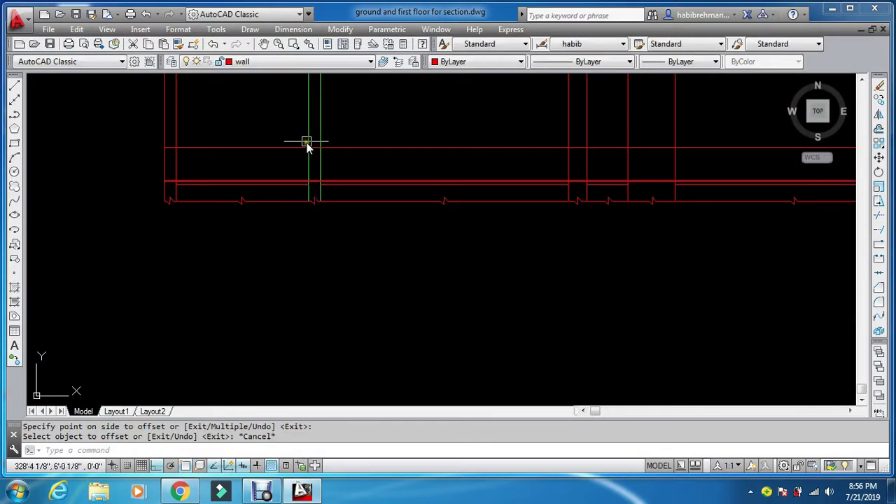
Step: Offset the line 2' above the floor upward by 5'
scroll(300, 306, up, 4)
key(Escape)
key(Escape)
text(o)
key(Return)
text(5')
key(Return)
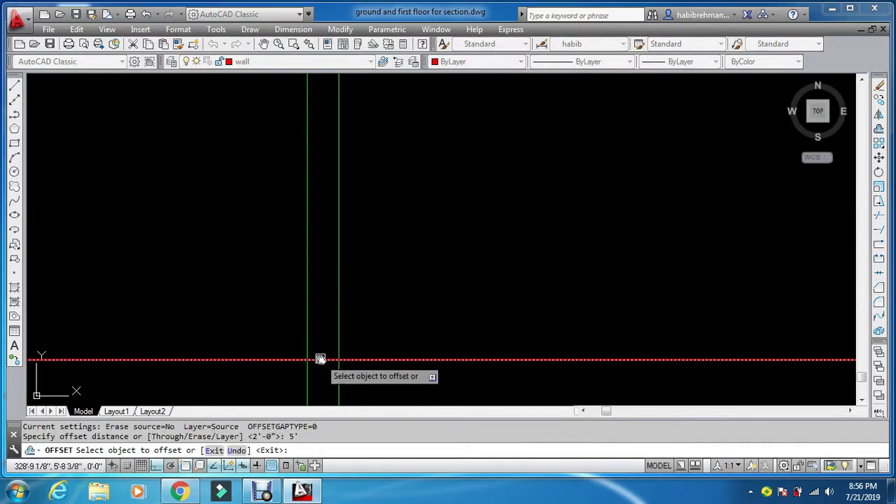
click(320, 359)
click(307, 285)
Step: Draw a rectangle between the two green wall lines, spanning the height between the 2' and 5' offset lines
key(Escape)
key(Escape)
key(Return)
key(Escape)
key(Escape)
scroll(353, 254, down, 4)
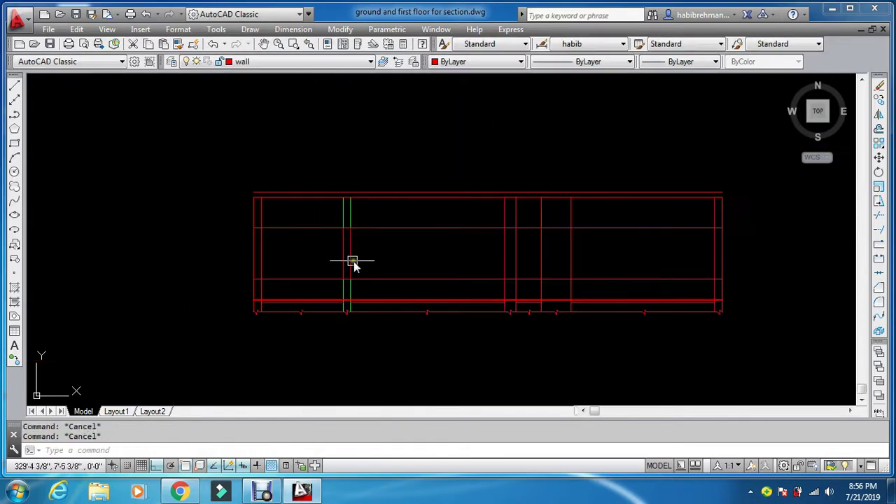
Step: Change the opening rectangle in the green-lined wall from the wall layer to a green layer
scroll(351, 254, up, 3)
click(350, 254)
key(ctrl+1)
click(90, 95)
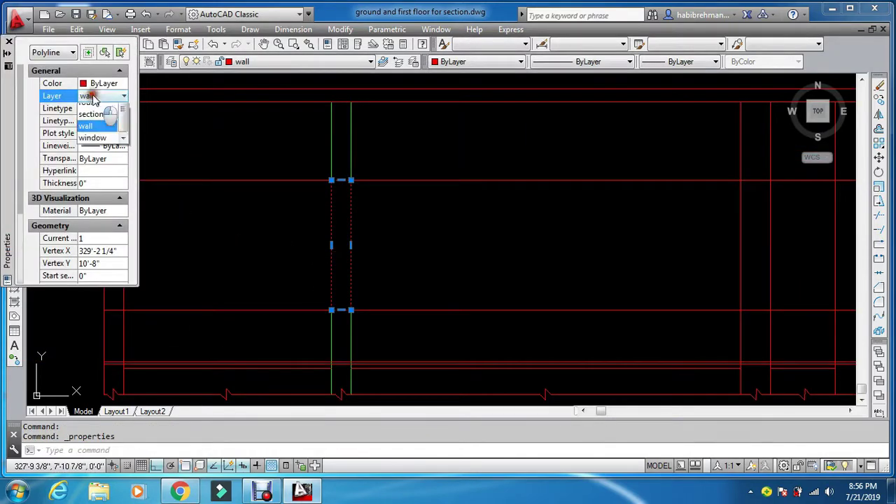
click(99, 203)
click(8, 42)
key(Escape)
key(Escape)
scroll(247, 190, down, 3)
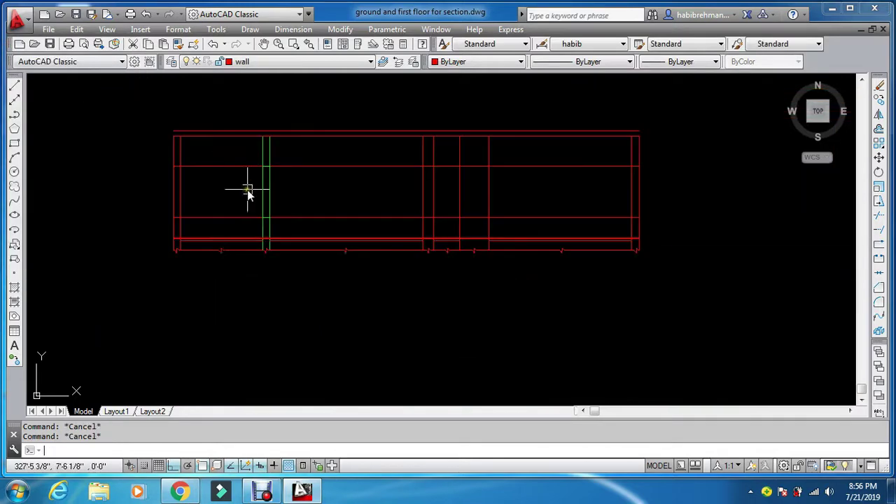
Step: Offset the horizontal line at the top of the opening 3" upward
text(o)
key(Return)
text(3)
key(Return)
scroll(291, 157, up, 4)
click(257, 175)
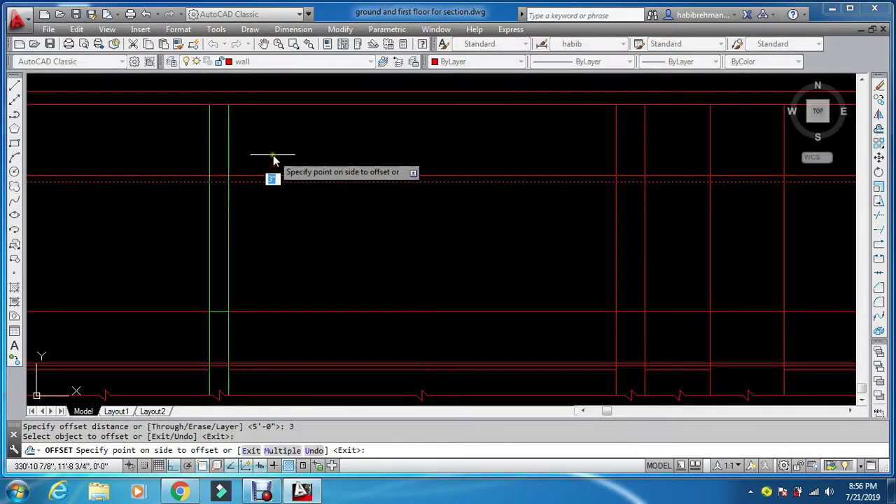
Step: Draw a rectangle between the green wall lines over the 3" band directly above the opening
text(o)
key(Return)
key(Return)
scroll(235, 178, up, 4)
click(210, 179)
key(Return)
key(Escape)
key(Escape)
scroll(354, 151, down, 8)
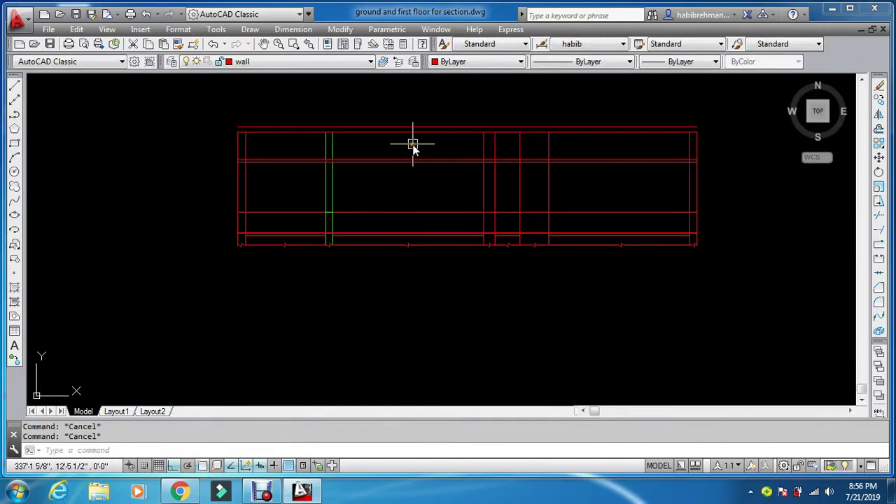
Step: Delete the three full-width horizontal construction lines between the floor and the slab
click(413, 144)
click(387, 218)
key(Delete)
Step: Match the green wall lines above and below the opening to the properties of the red floor line
scroll(324, 216, up, 2)
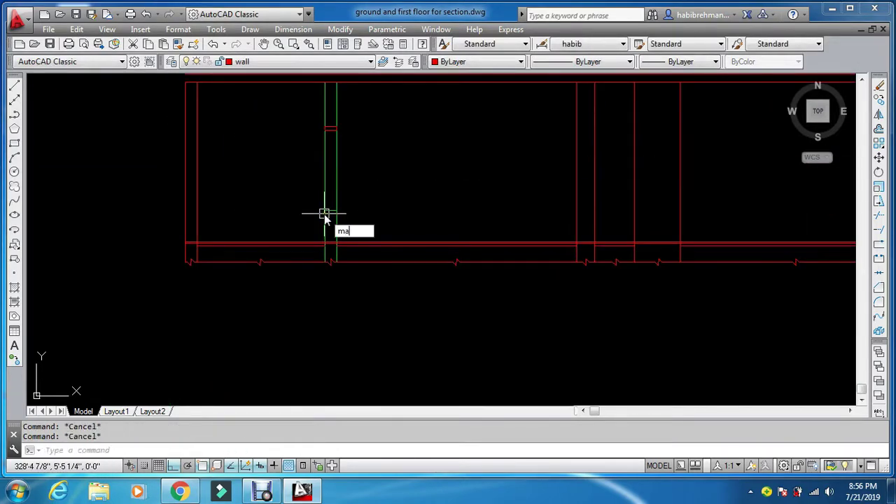
key(Return)
scroll(345, 236, up, 4)
click(346, 250)
scroll(343, 282, up, 4)
click(341, 284)
click(199, 283)
scroll(198, 283, down, 10)
scroll(202, 222, up, 4)
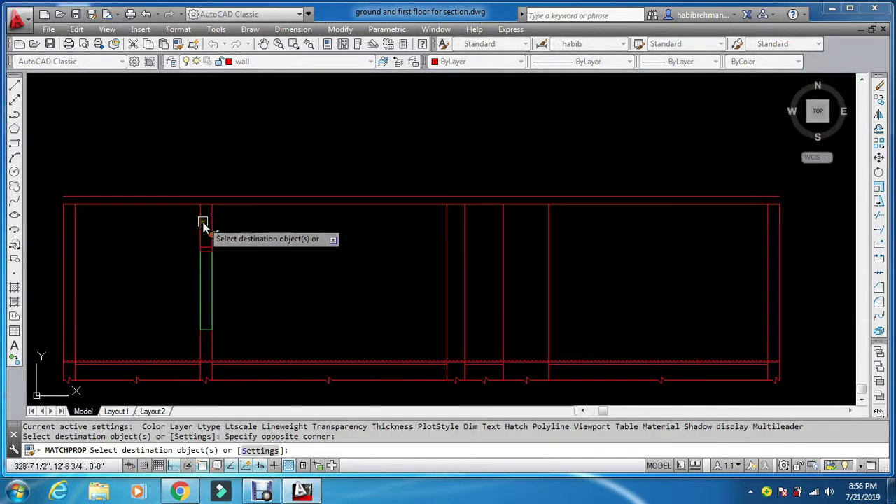
Step: Draw a ray straight down from the left end of the bath's green window in the ground floor plan
scroll(203, 222, up, 2)
key(Escape)
key(Escape)
scroll(247, 214, down, 8)
middle_drag(296, 248, 251, 264)
scroll(252, 264, down, 5)
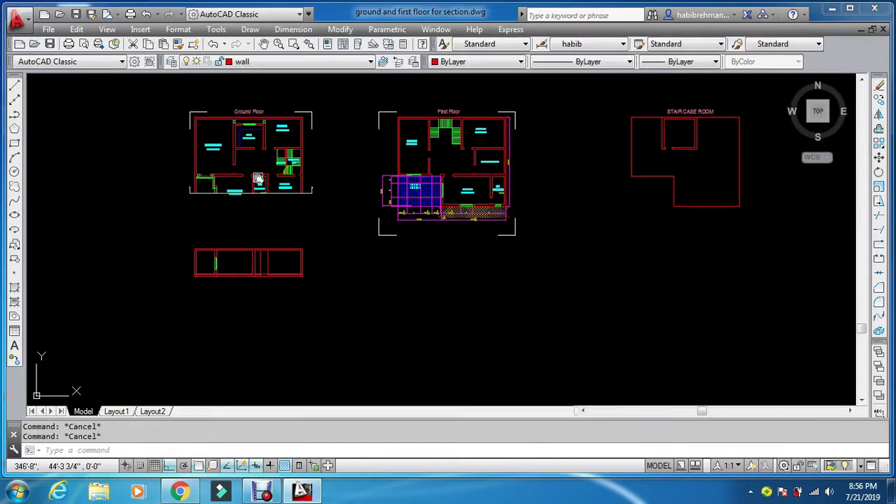
scroll(256, 171, up, 3)
scroll(259, 261, up, 4)
text(ray)
key(Return)
scroll(259, 260, up, 9)
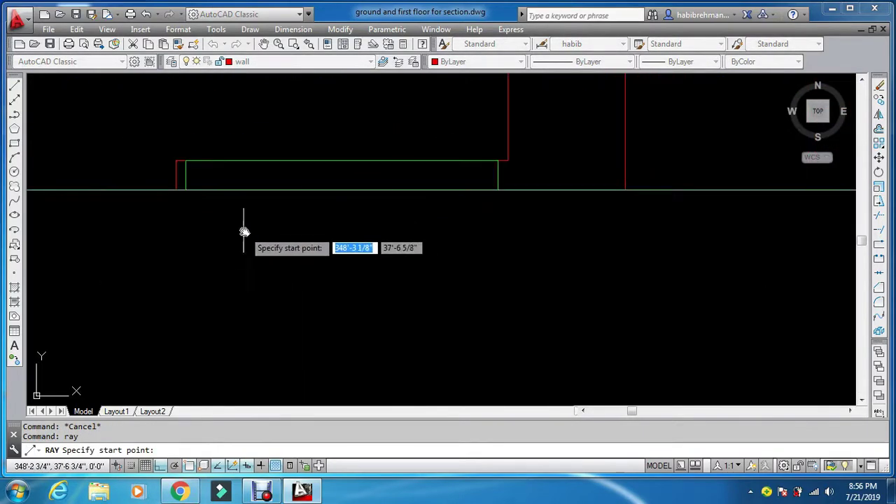
click(186, 191)
click(191, 217)
key(Escape)
key(Escape)
Step: Draw a second ray straight down from the right end of the bath window through the section
key(Return)
click(497, 189)
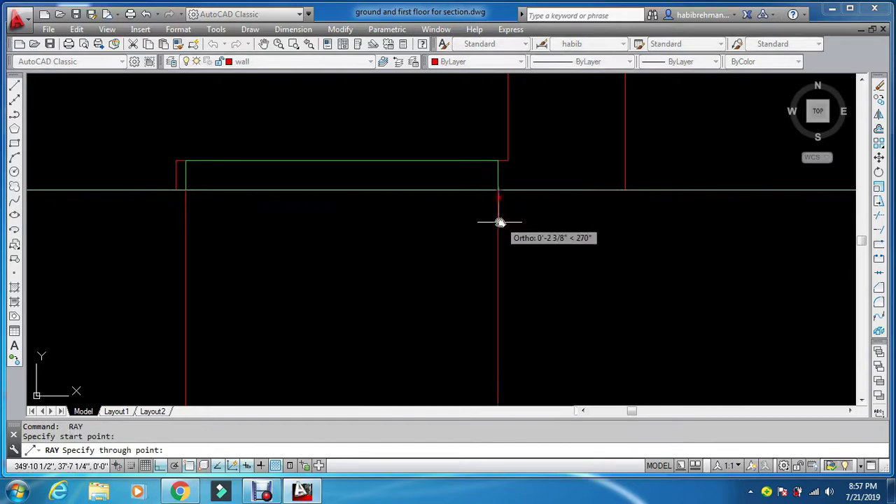
click(499, 222)
key(Escape)
scroll(458, 164, down, 9)
scroll(398, 169, down, 4)
scroll(407, 359, up, 4)
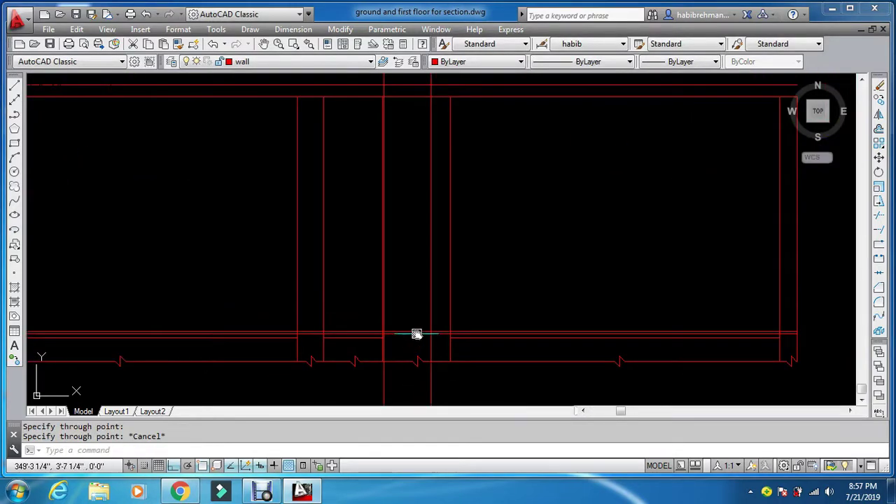
text(o)
key(Return)
text(2)
key(Escape)
key(Escape)
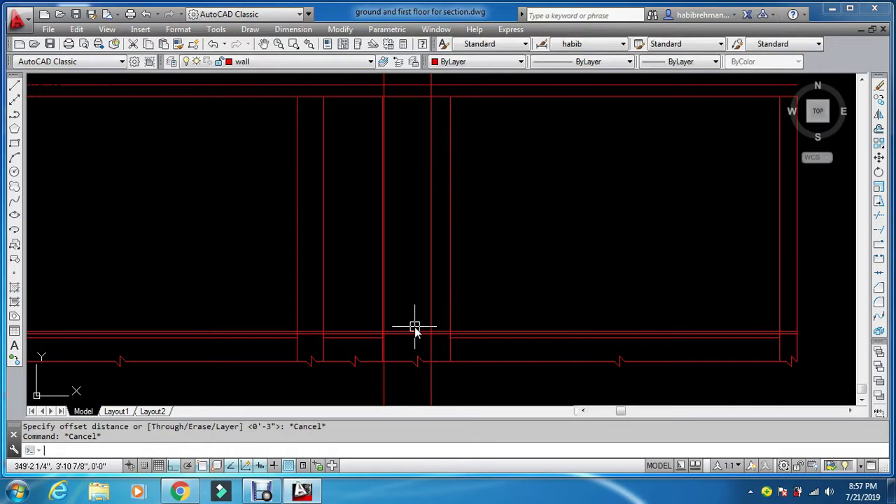
Step: Offset the uppermost floor line of the section 7' upward
key(Return)
text(7')
key(Return)
scroll(405, 355, up, 4)
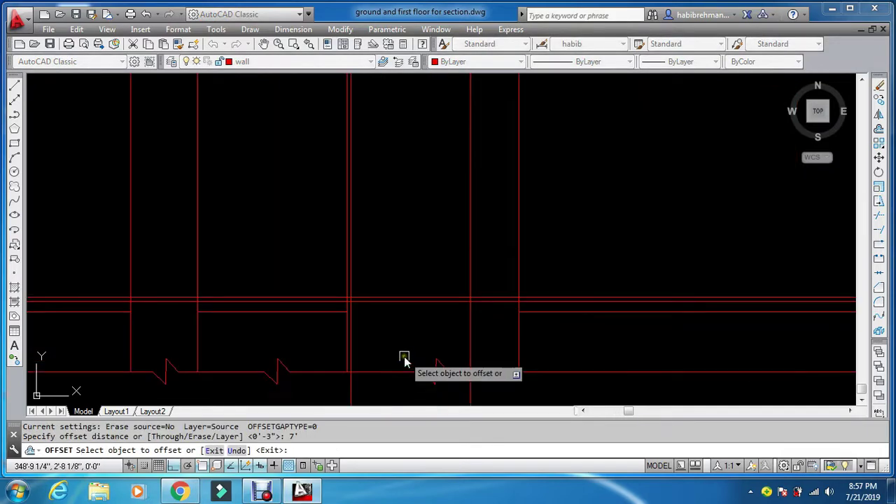
click(414, 297)
click(410, 220)
key(Escape)
scroll(411, 228, down, 6)
scroll(409, 129, up, 2)
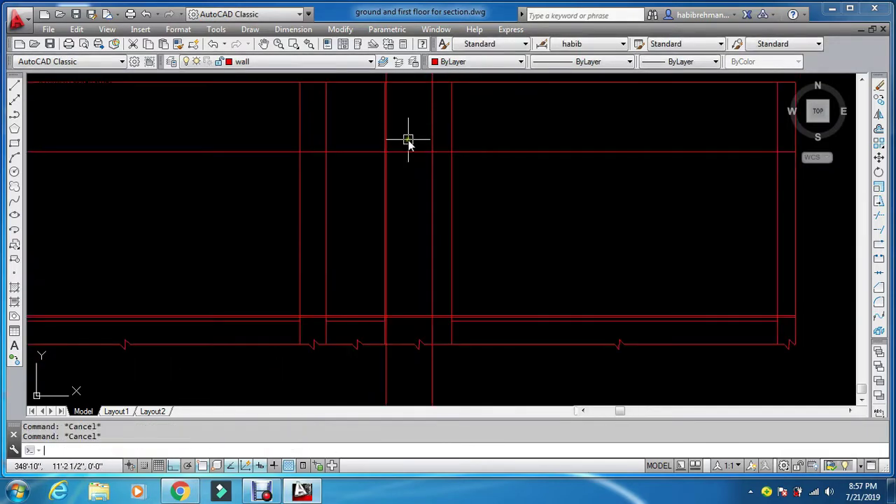
Step: Offset the new 7' high horizontal line 3" upward
key(Return)
text(3)
key(Return)
scroll(396, 146, up, 2)
click(350, 149)
click(348, 133)
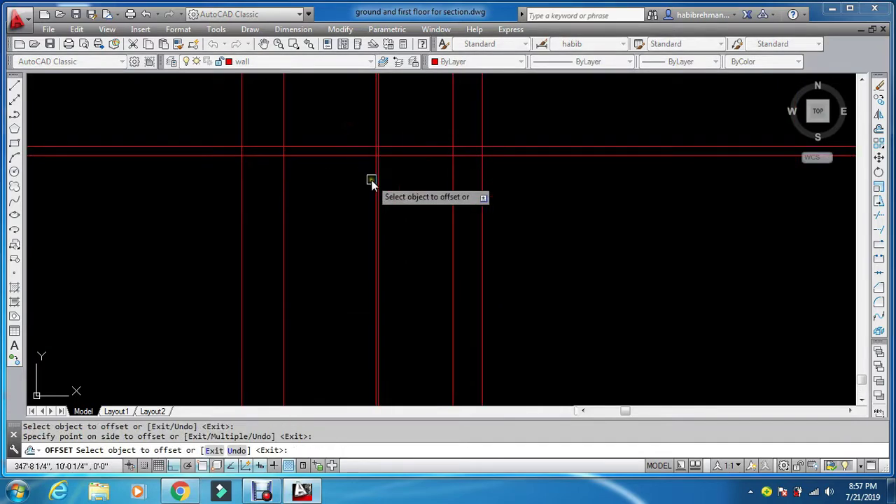
key(Escape)
Step: Offset the 7' high horizontal line 1' downward to set the bath window's lower edge
key(Return)
text(1')
key(Return)
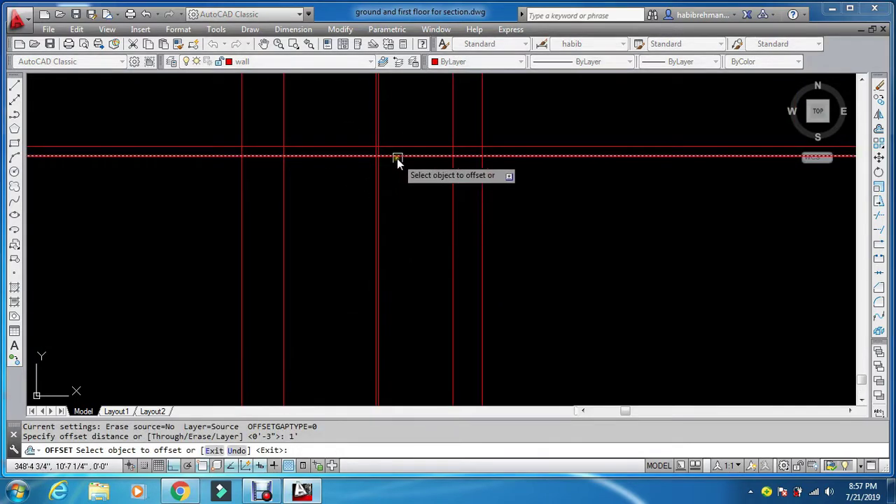
click(397, 158)
click(402, 194)
key(Escape)
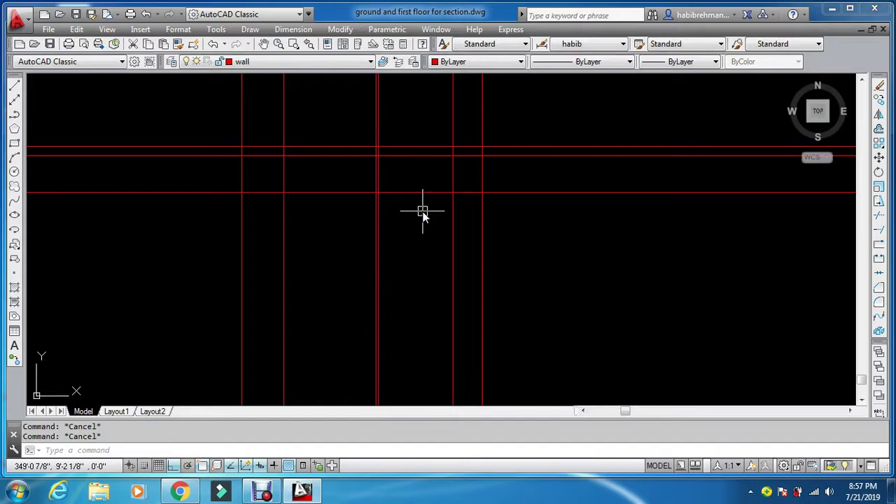
Step: Create a closed boundary for the 1' high window between the two rays, and delete the lowest offset line
scroll(423, 214, down, 2)
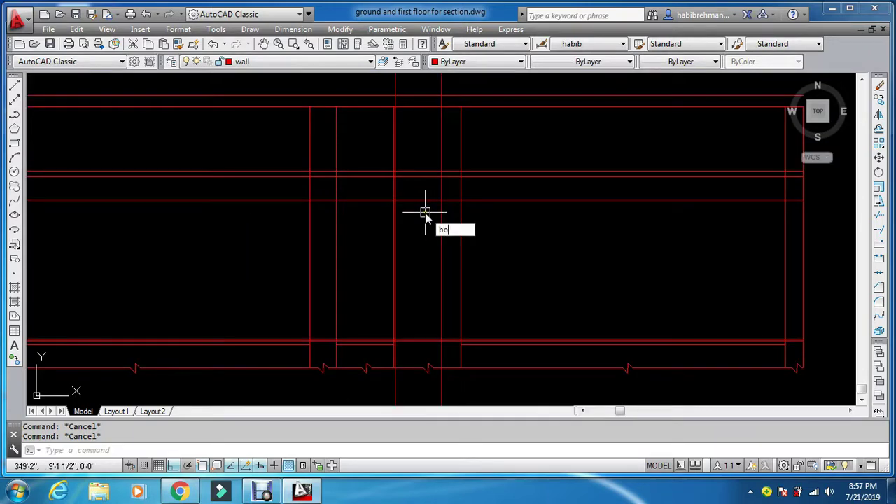
text(bo)
key(Return)
click(426, 194)
click(378, 200)
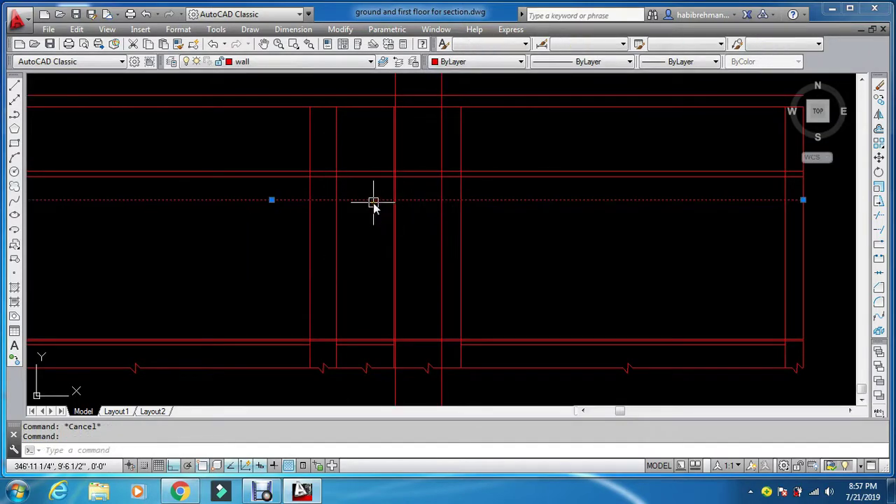
key(Delete)
Step: Draw a ray straight down from the left jamb of the bath opening in the ground floor plan
scroll(375, 179, down, 8)
middle_drag(371, 119, 375, 224)
scroll(382, 147, up, 2)
scroll(375, 212, up, 6)
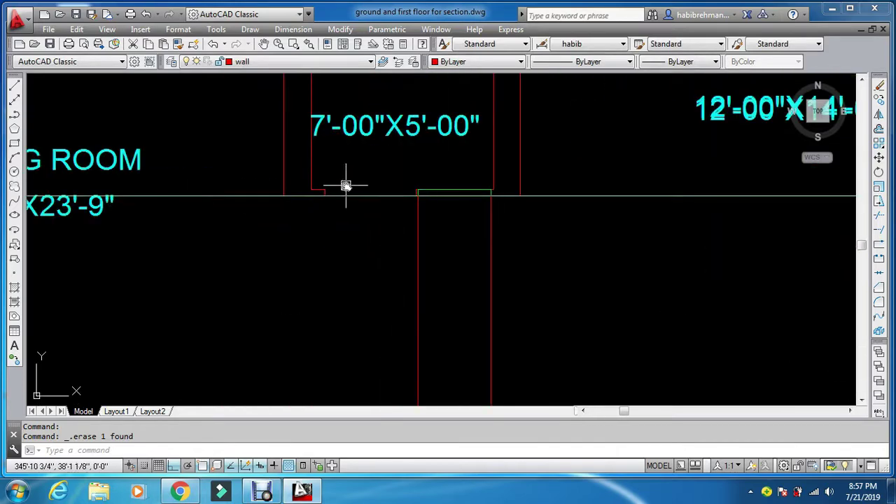
scroll(336, 188, down, 6)
scroll(320, 194, up, 5)
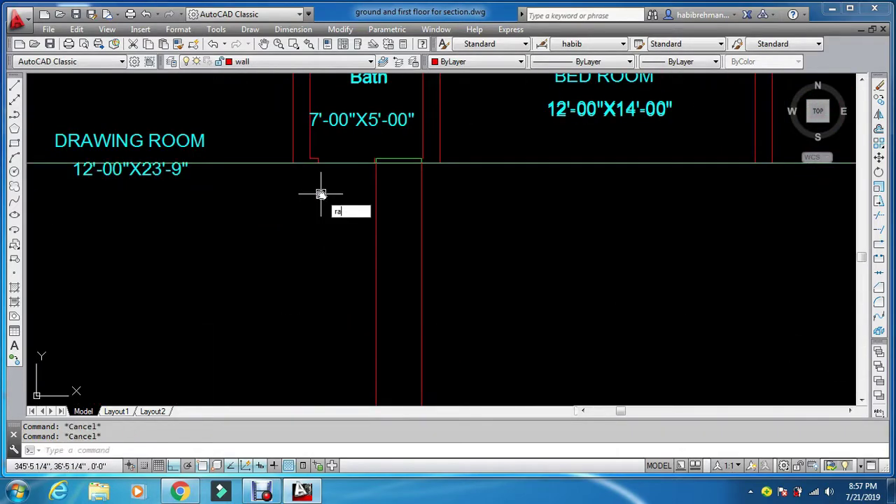
text(y)
key(Return)
scroll(320, 194, up, 3)
click(301, 189)
key(Escape)
key(Escape)
scroll(553, 234, down, 2)
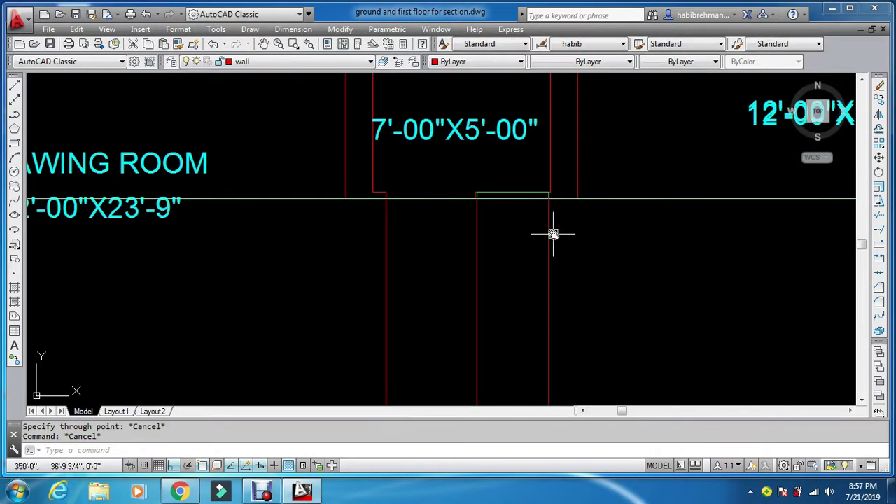
Step: Delete the vertical rays projected from the bath down through the section
scroll(581, 240, down, 5)
drag(364, 249, 386, 259)
key(Delete)
Step: Create closed boundaries for the 3" lintel band left of the small window and the door opening beneath it
scroll(432, 203, up, 5)
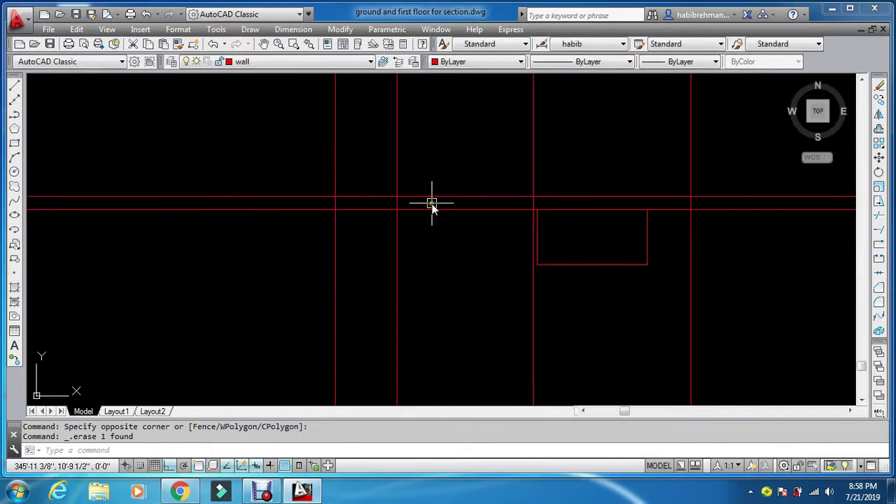
text(b)
key(Return)
click(444, 204)
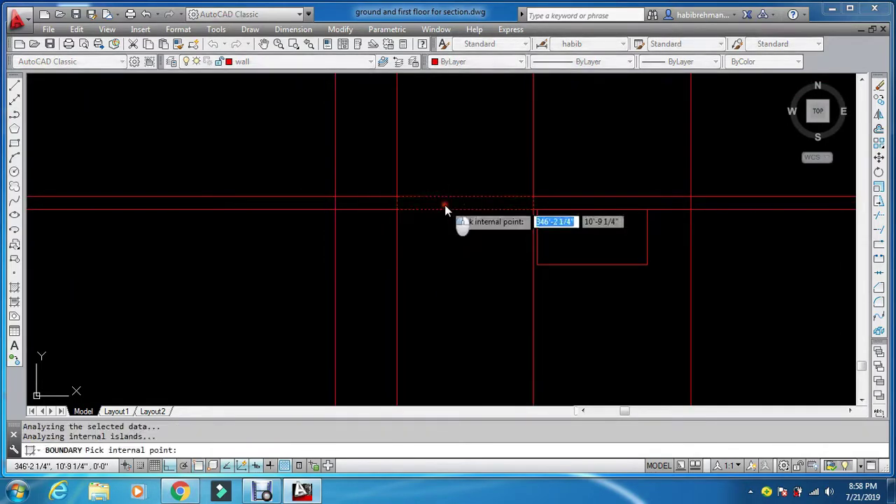
key(Escape)
key(Escape)
Step: Delete the two full-width horizontal offset lines that form the 3" band
scroll(392, 199, down, 4)
click(350, 181)
key(Delete)
scroll(402, 228, down, 2)
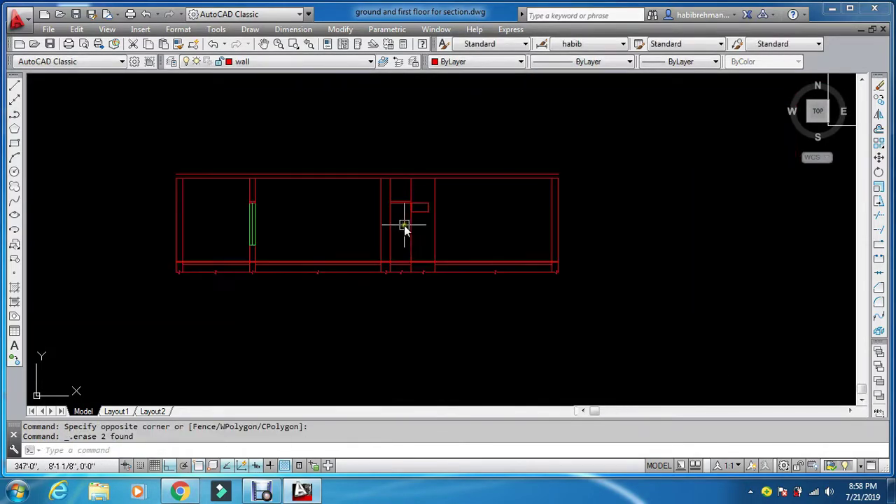
Step: Move the door opening's outline from the wall layer to a light-coloured layer in its properties
key(ctrl+1)
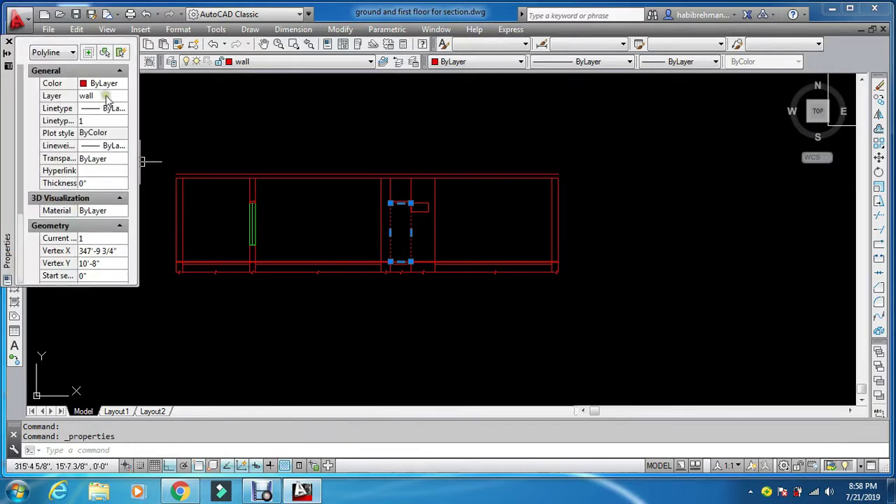
click(106, 98)
click(106, 122)
key(ctrl+1)
key(Escape)
key(Escape)
scroll(399, 219, up, 4)
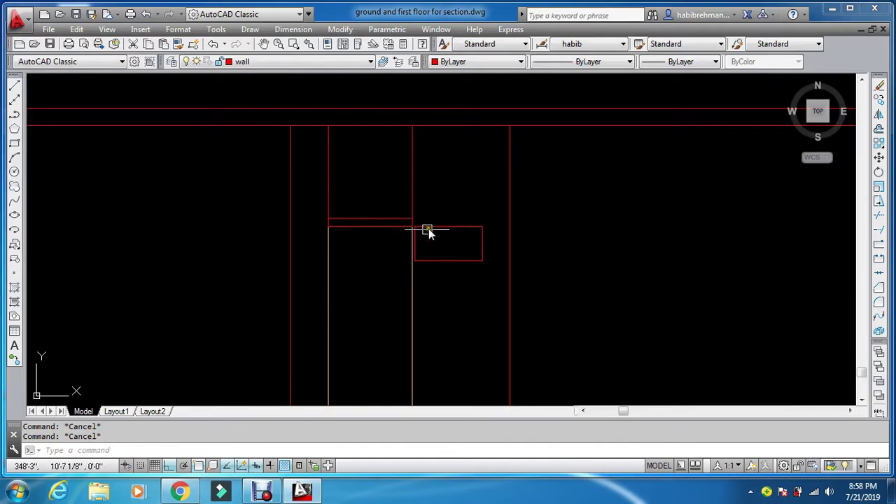
Step: Match the small red rectangle beside the door opening to the properties of the green window
scroll(425, 238, up, 4)
text(m)
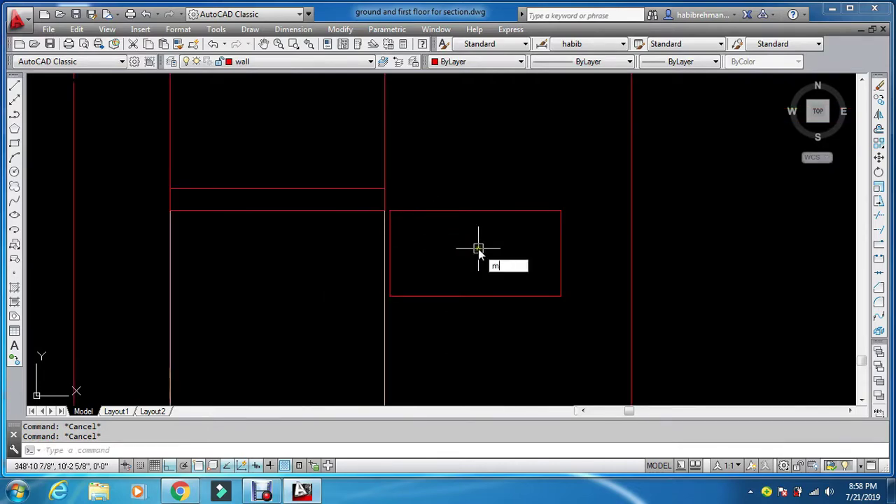
text(a)
key(Return)
scroll(187, 273, down, 5)
click(55, 264)
scroll(472, 234, up, 4)
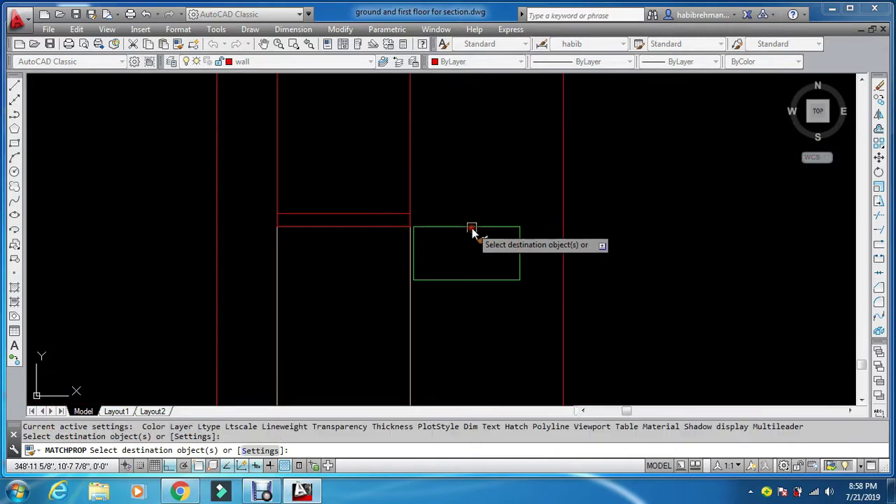
key(Escape)
key(Escape)
scroll(461, 233, down, 6)
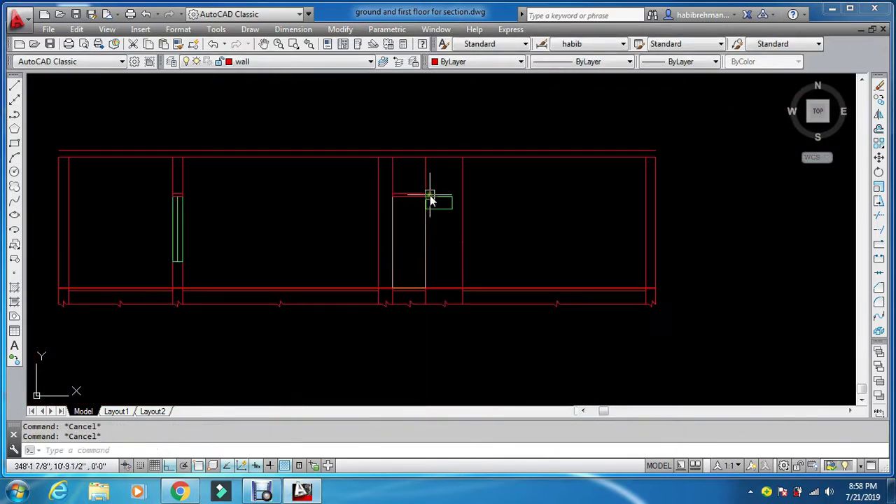
middle_drag(410, 193, 426, 243)
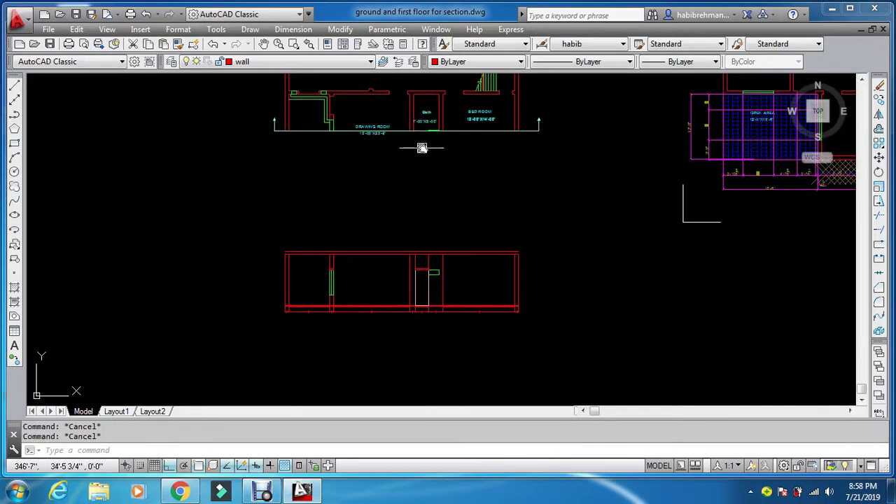
scroll(424, 241, up, 7)
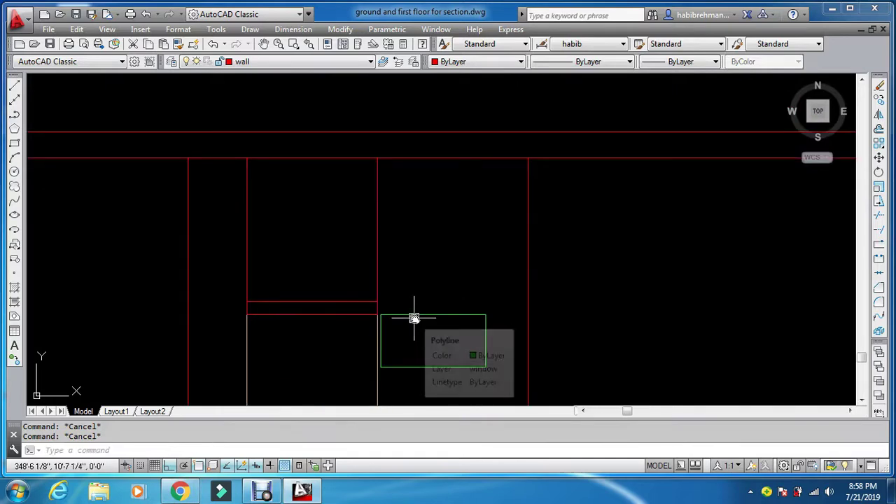
scroll(403, 280, down, 6)
scroll(392, 287, up, 6)
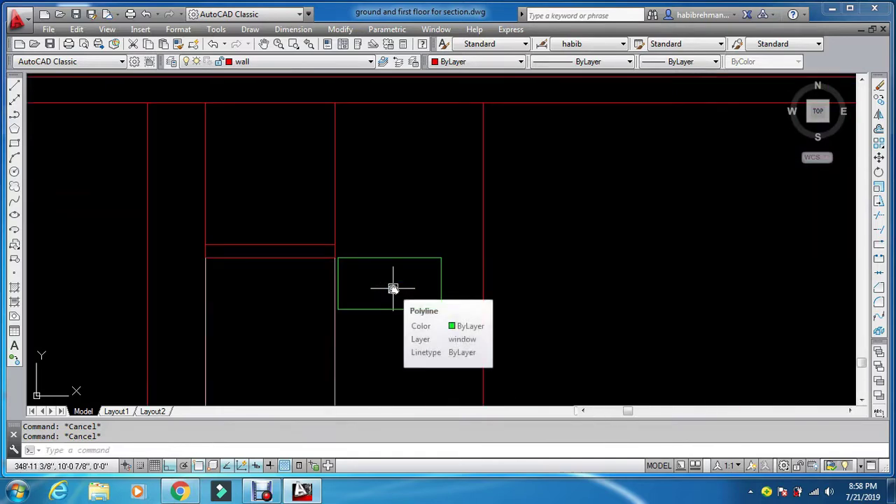
key(Return)
scroll(358, 259, up, 3)
key(Escape)
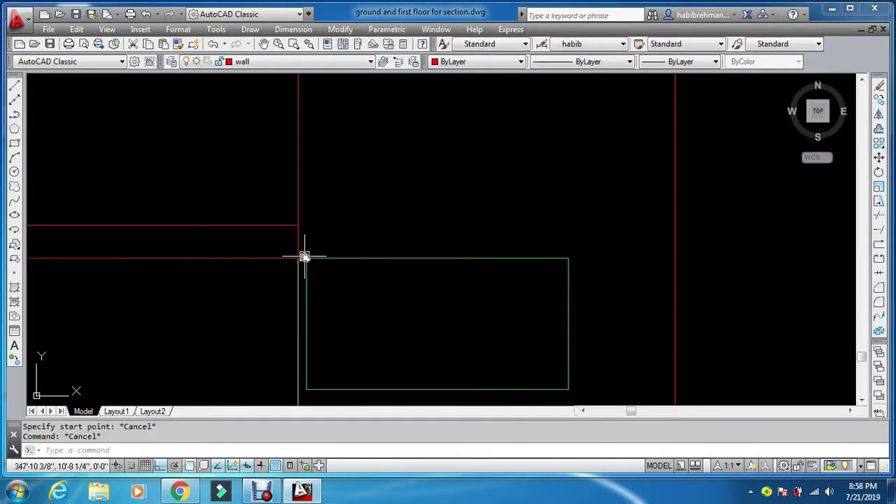
Step: Draw a horizontal ray along the small green window's top edge, starting from its top-left corner
text(ray)
key(Return)
click(306, 258)
click(568, 257)
key(Escape)
Step: Draw vertical rays upward from the top-right and top-left corners of the small green window
key(Return)
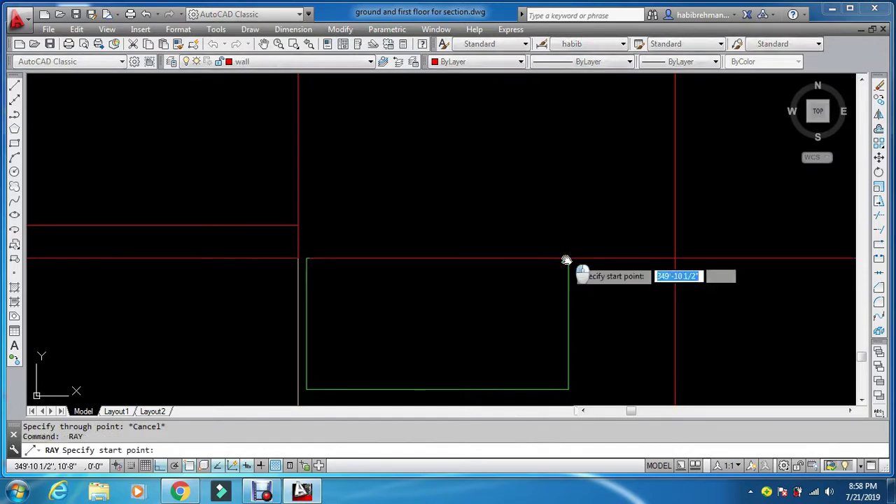
click(568, 258)
click(559, 203)
key(Escape)
key(Return)
click(306, 258)
click(308, 194)
Step: Try to offset the horizontal ray on the small window's top edge upward, and undo the offset
text(o)
key(Return)
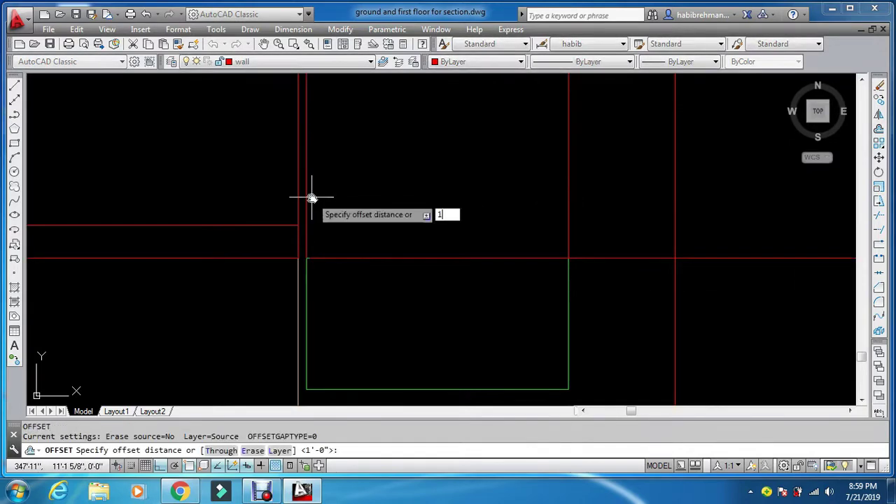
text(1)
key(Return)
click(362, 256)
click(357, 224)
key(Escape)
key(ctrl+z)
Step: Offset the horizontal ray on the small window's top edge 3" upward, level with the top of the door lintel
text(o)
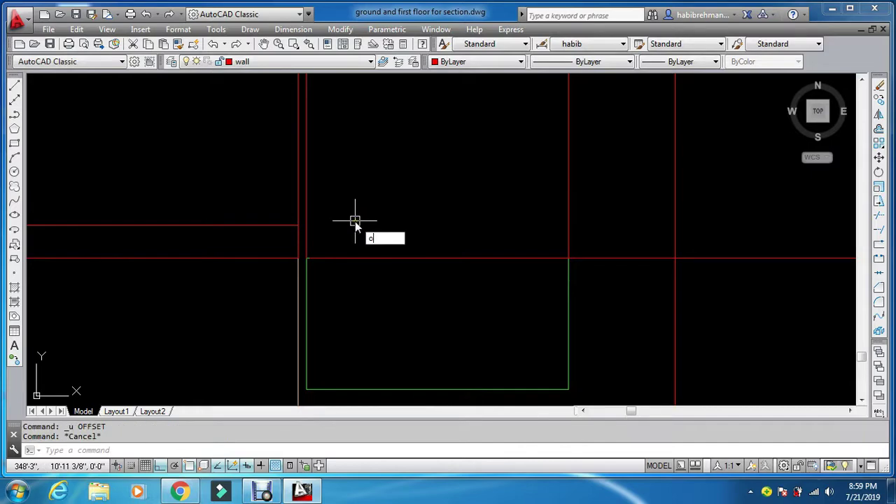
key(Return)
key(Return)
click(364, 258)
click(366, 226)
key(Escape)
key(Escape)
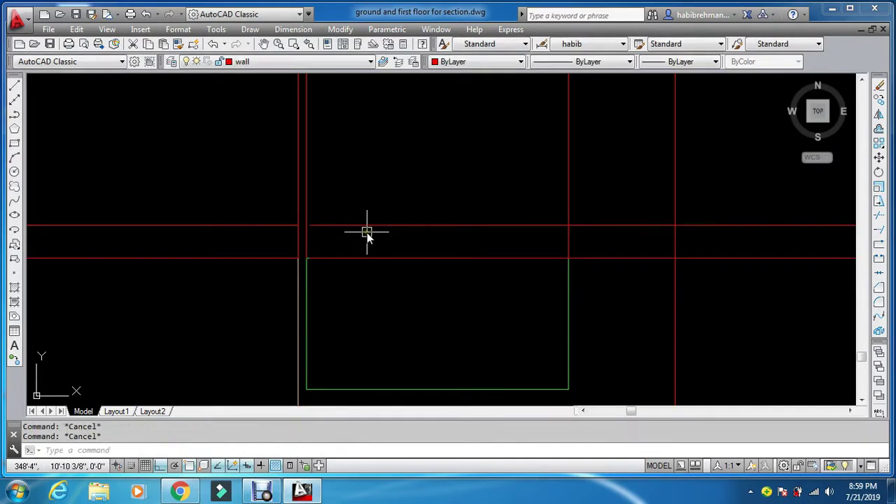
Step: Extend the left end of the upper horizontal ray to the vertical ray at the window's left edge
text(ex)
key(Return)
key(Return)
key(Escape)
key(Escape)
Step: Create a closed boundary from the 3" band directly above the small green window
text(bo)
key(Return)
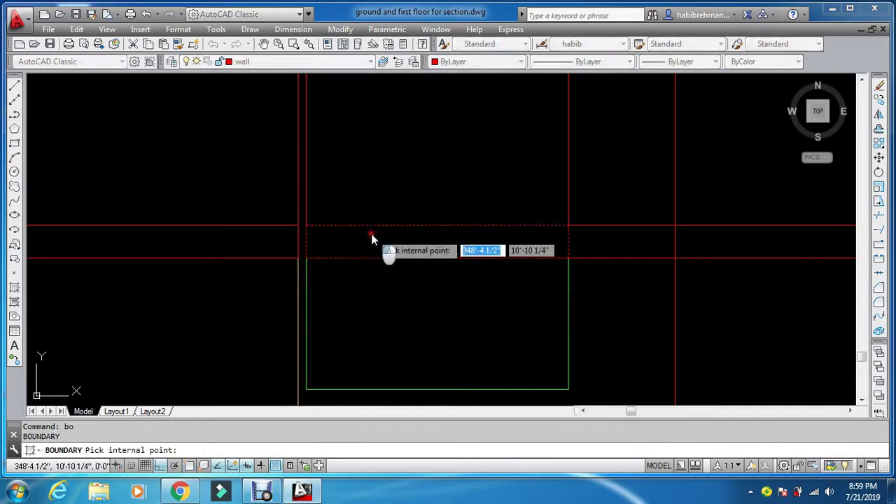
key(Escape)
Step: Delete the horizontal and vertical construction rays around the small window's lintel
click(604, 188)
click(579, 243)
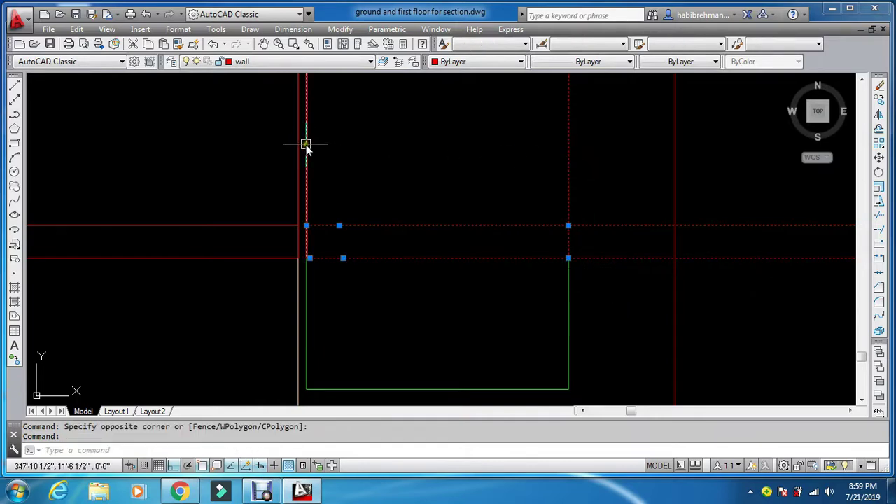
key(Delete)
Step: Undo the last deletions of construction rays around the small window's lintel
scroll(297, 150, down, 4)
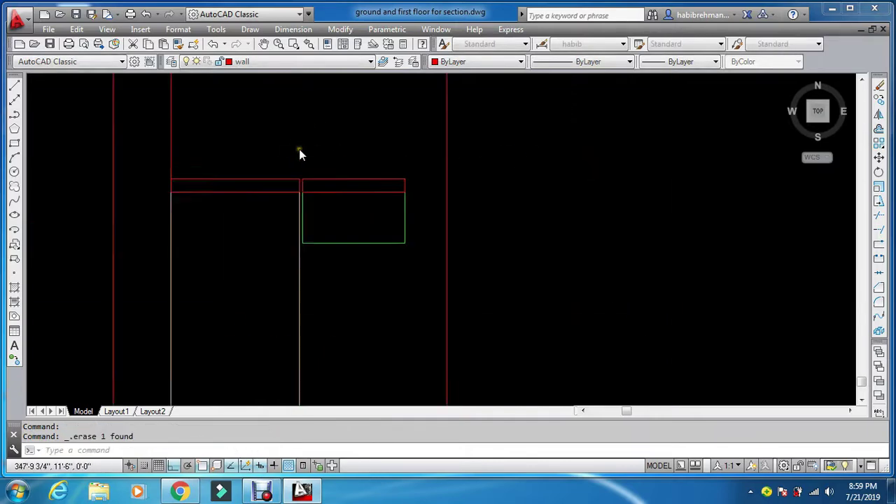
click(249, 131)
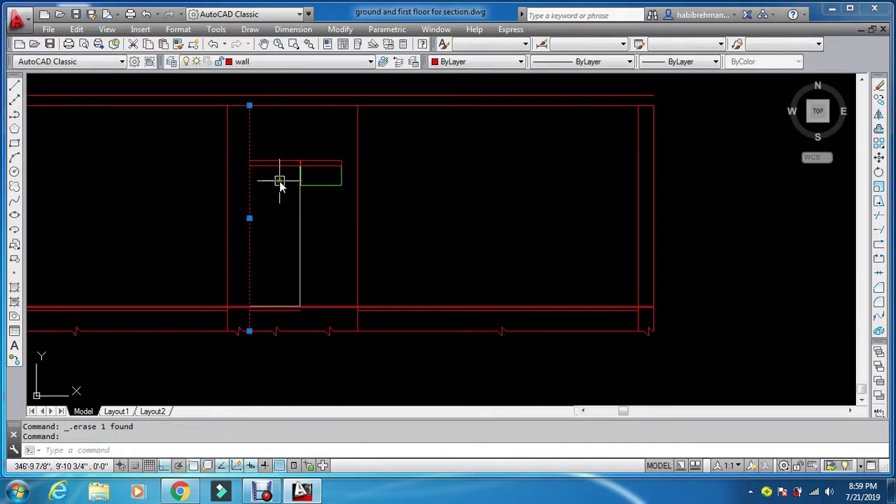
key(Escape)
key(ctrl+z)
key(ctrl+z)
key(ctrl+z)
scroll(285, 168, down, 8)
key(Escape)
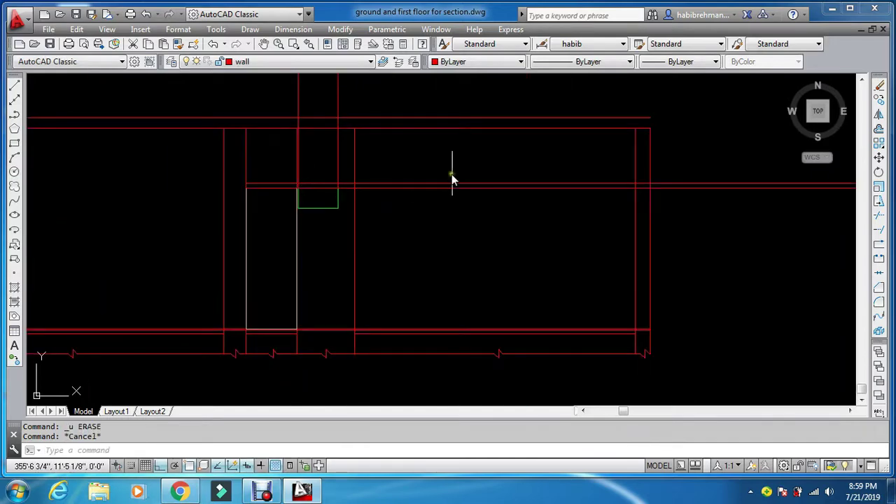
Step: Delete the two horizontal construction rays extending past the small window's lintel
click(452, 174)
click(432, 200)
key(Delete)
scroll(325, 143, up, 5)
click(371, 147)
click(236, 161)
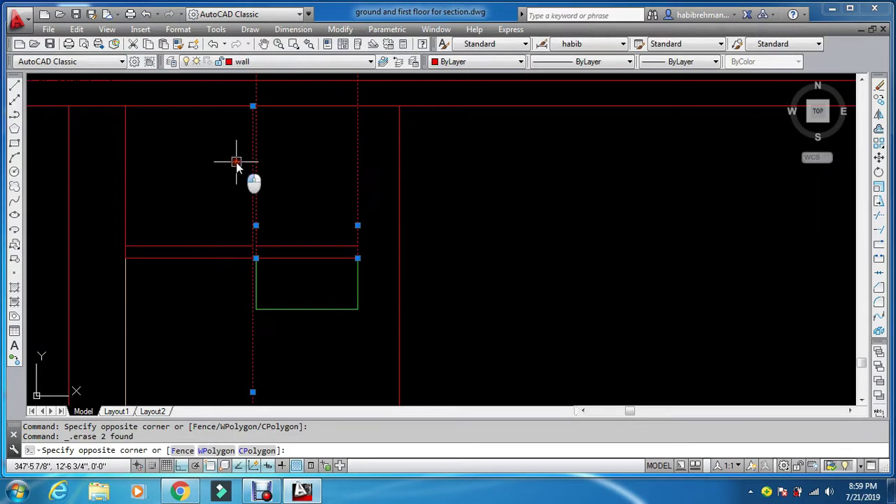
click(236, 162)
scroll(239, 162, down, 4)
scroll(245, 165, up, 4)
key(Escape)
key(Escape)
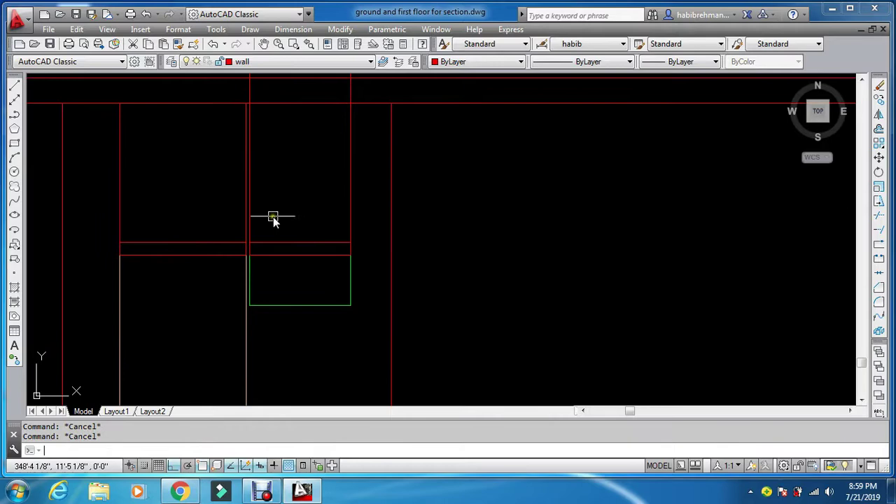
Step: Delete the two vertical construction rays above the small green window, keeping the wall line beside the door
click(360, 179)
scroll(296, 193, up, 2)
click(174, 220)
key(Delete)
scroll(213, 101, down, 5)
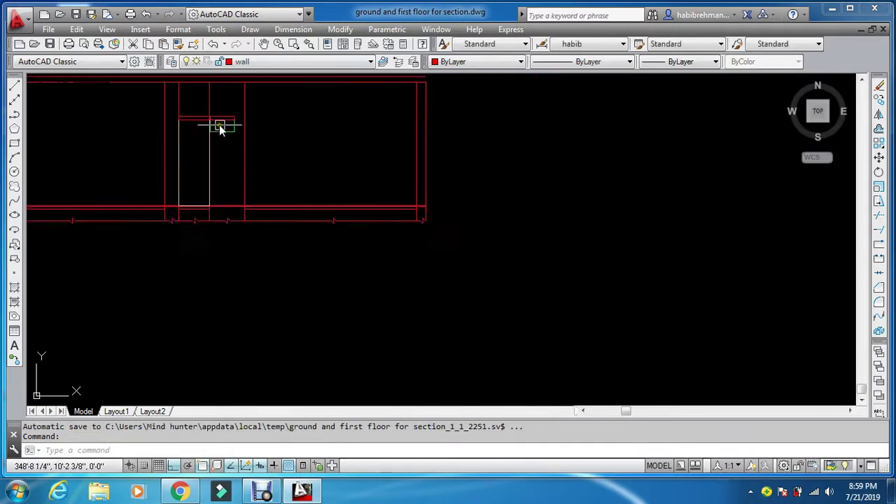
Step: Compare the bath's door and window in the ground floor plan with the same openings in the section
scroll(220, 125, down, 6)
scroll(273, 266, up, 6)
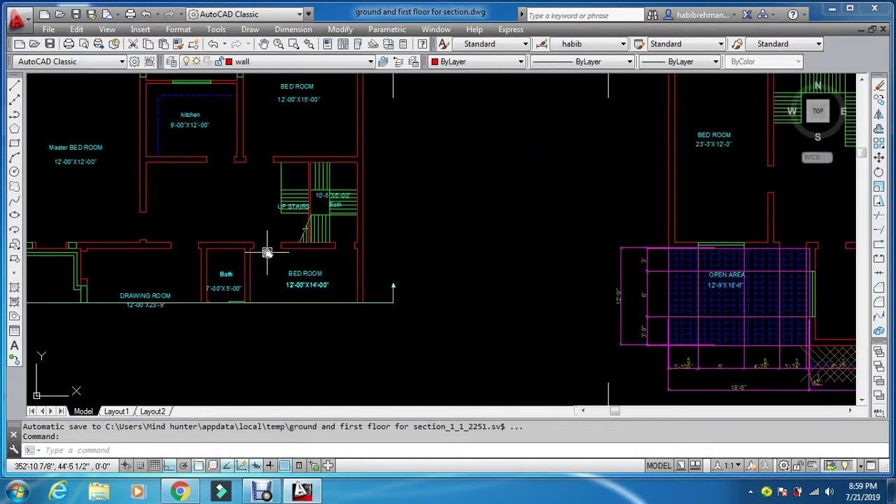
scroll(252, 269, down, 3)
scroll(234, 294, up, 6)
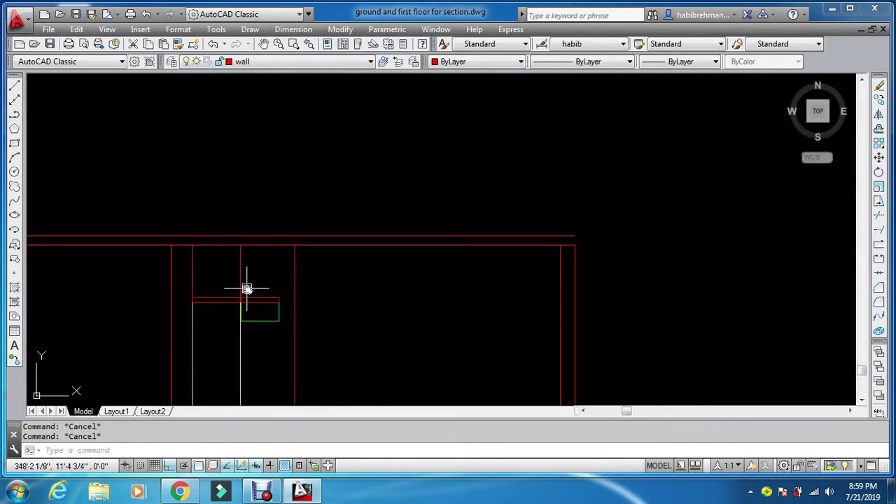
scroll(246, 287, down, 5)
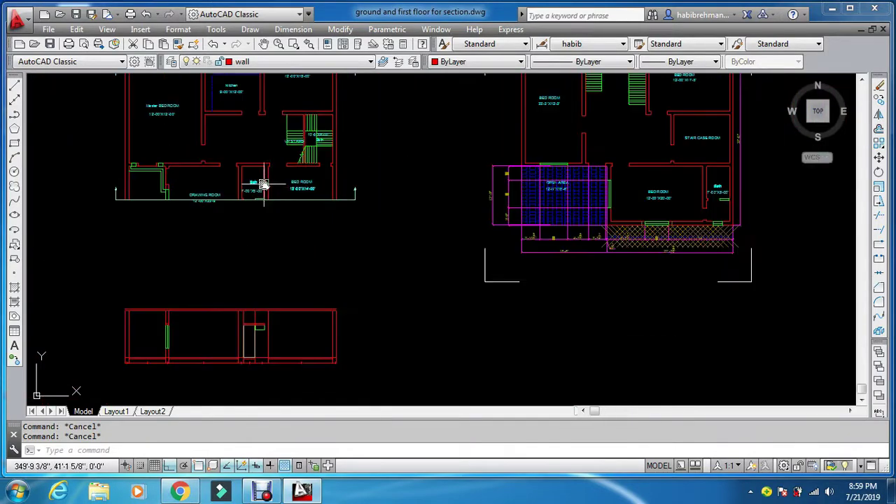
scroll(244, 272, up, 8)
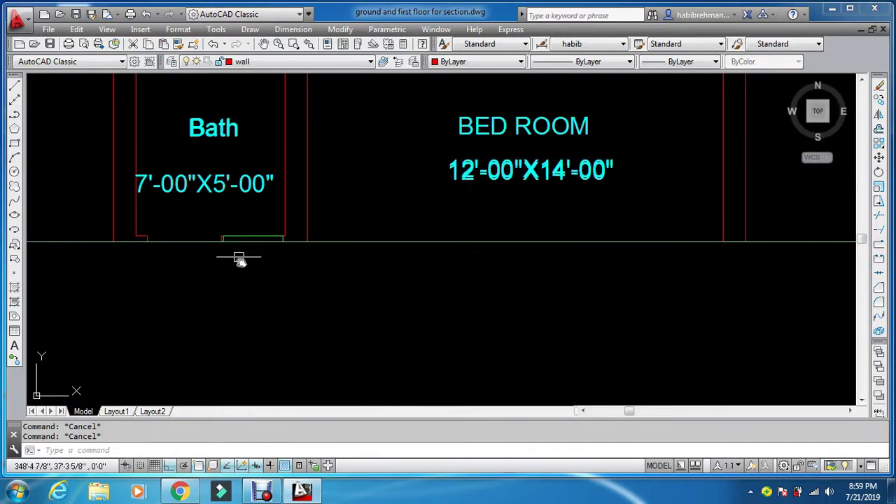
scroll(239, 259, down, 8)
scroll(220, 280, up, 6)
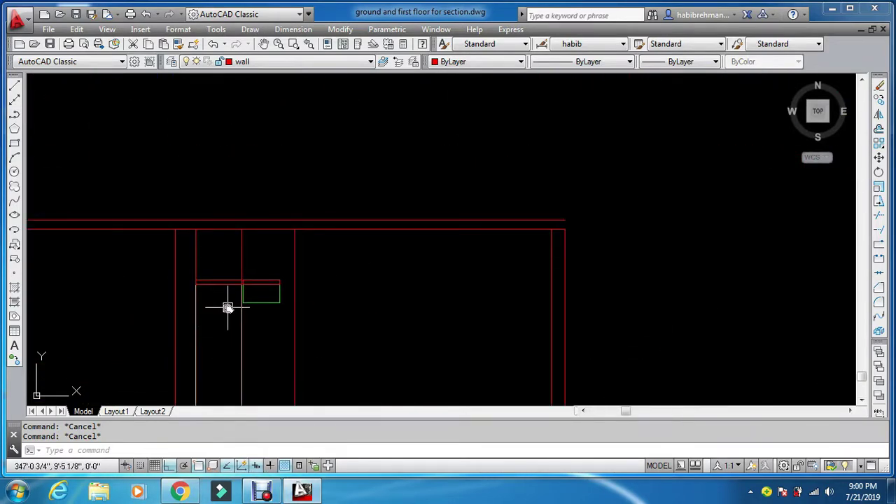
scroll(227, 269, down, 2)
scroll(238, 300, up, 2)
scroll(228, 304, down, 2)
middle_drag(209, 321, 324, 293)
middle_drag(230, 311, 258, 313)
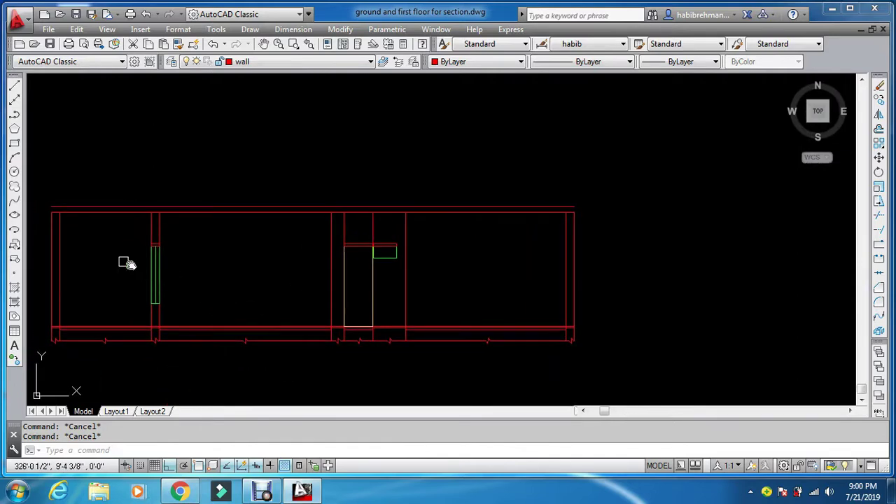
Step: Extend the outer wall lines at both ends of the section up to the roof slab's top line
key(Return)
click(52, 220)
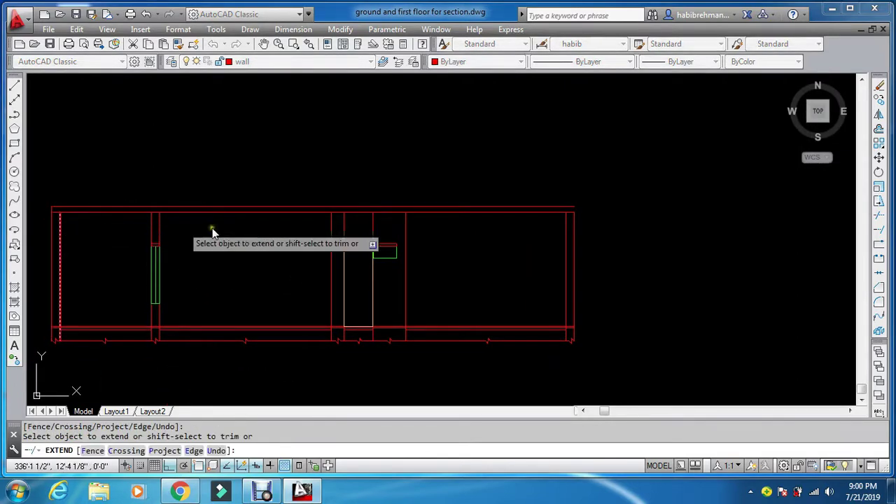
click(575, 227)
key(Escape)
key(Escape)
key(Escape)
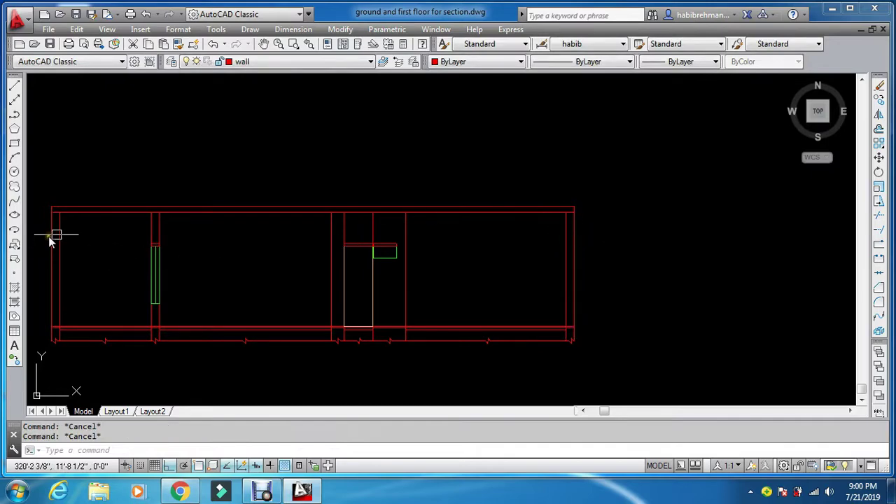
text(h)
key(Return)
key(Escape)
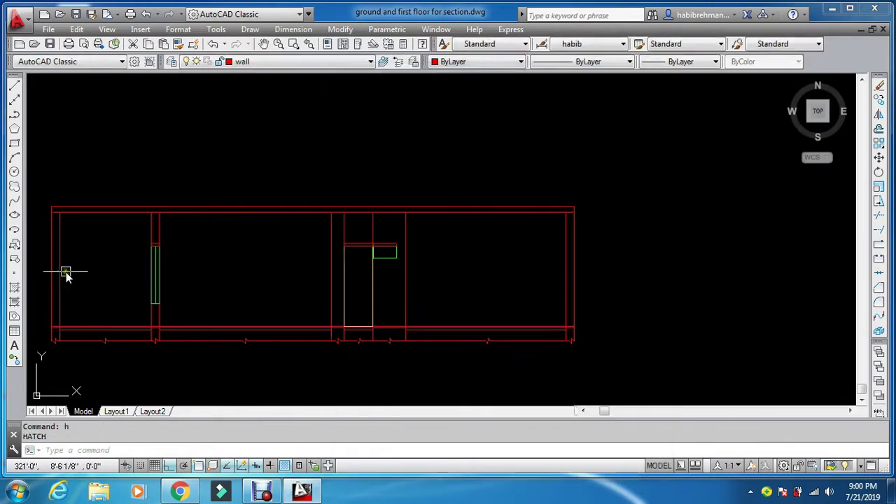
Step: Make the window layer current
scroll(104, 269, down, 4)
middle_drag(91, 164, 239, 195)
key(Escape)
key(Escape)
key(Return)
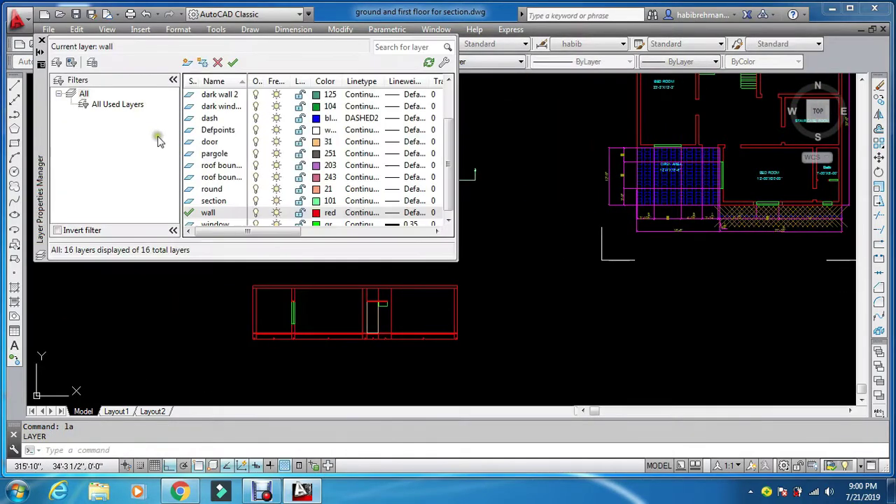
double_click(216, 225)
click(41, 40)
key(Escape)
key(Escape)
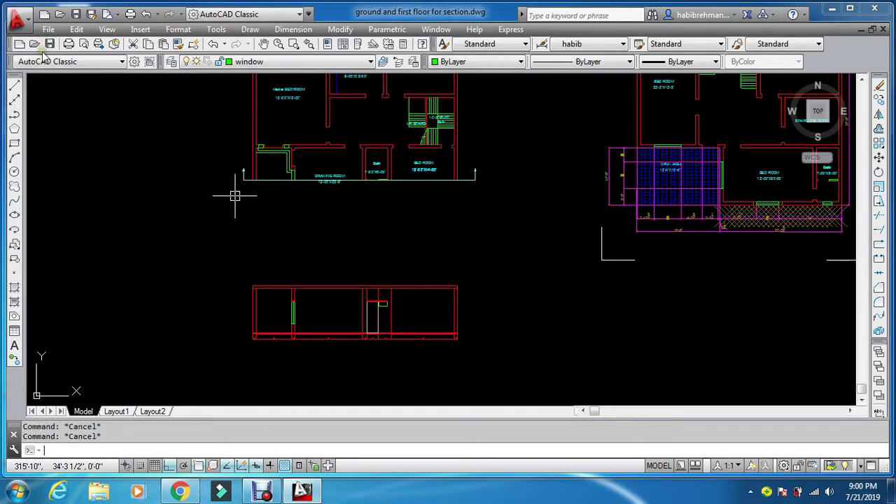
Step: Draw a downward ray from the upper-left corner of the green step outline in the ground floor plan
text(ray)
key(Return)
scroll(340, 116, up, 5)
click(281, 113)
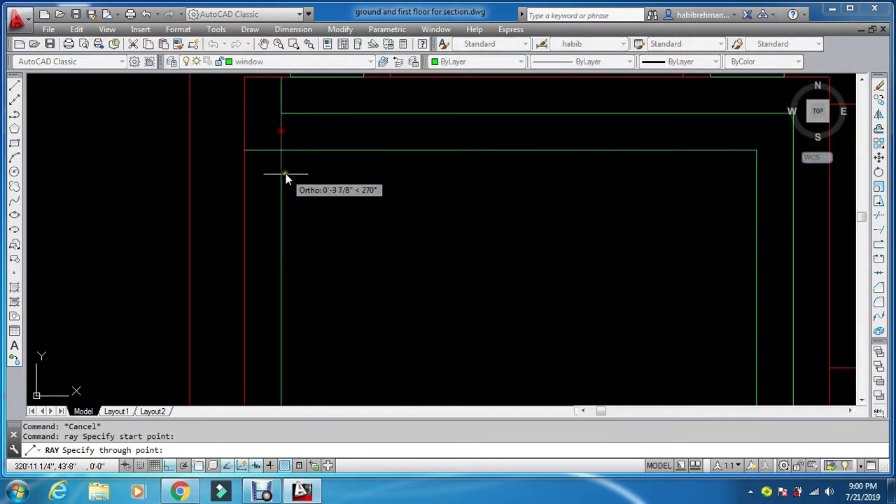
click(284, 175)
key(Escape)
Step: Draw two downward rays from the lower corners of the green step outline beside the drawing room wall
key(Return)
scroll(308, 170, down, 7)
scroll(402, 212, up, 5)
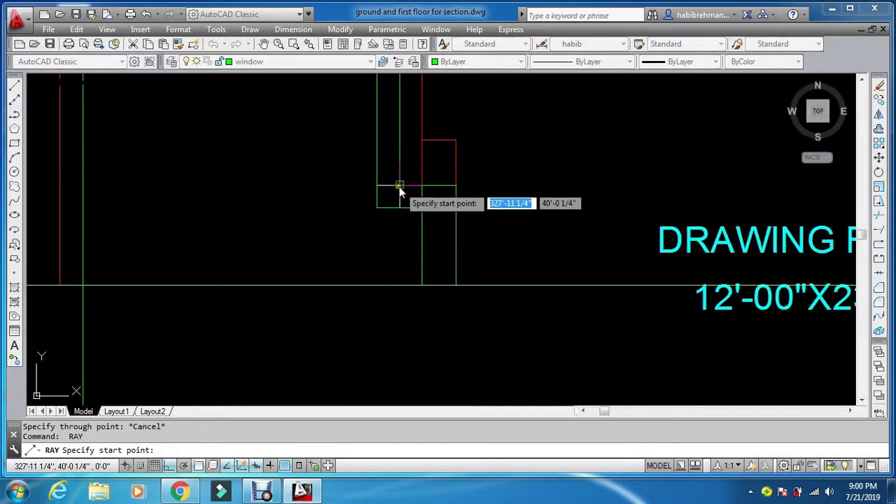
click(400, 186)
click(407, 217)
key(Escape)
key(Return)
click(378, 208)
click(381, 229)
key(Escape)
Step: Offset the section's top floor line 6" upward twice in succession, using the Multiple option
scroll(373, 226, down, 7)
scroll(380, 176, up, 5)
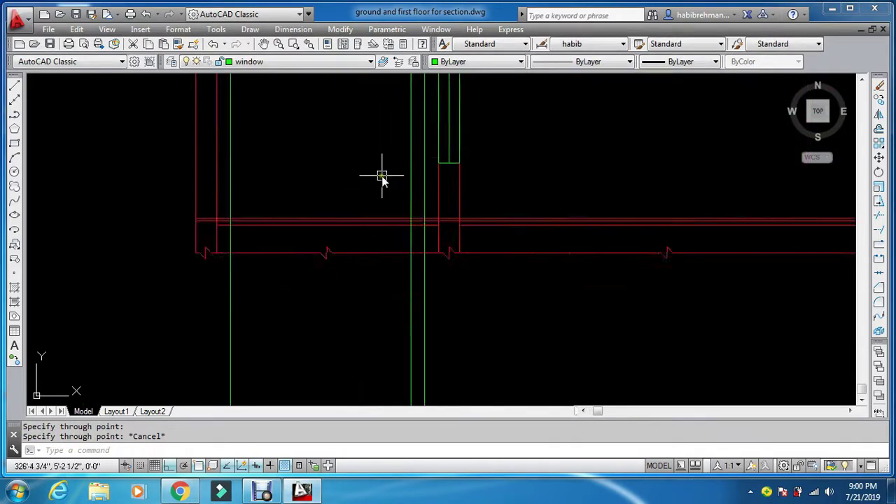
scroll(370, 216, up, 2)
key(Escape)
key(Escape)
text(o)
key(Return)
text(6)
key(Return)
scroll(378, 252, up, 2)
click(382, 259)
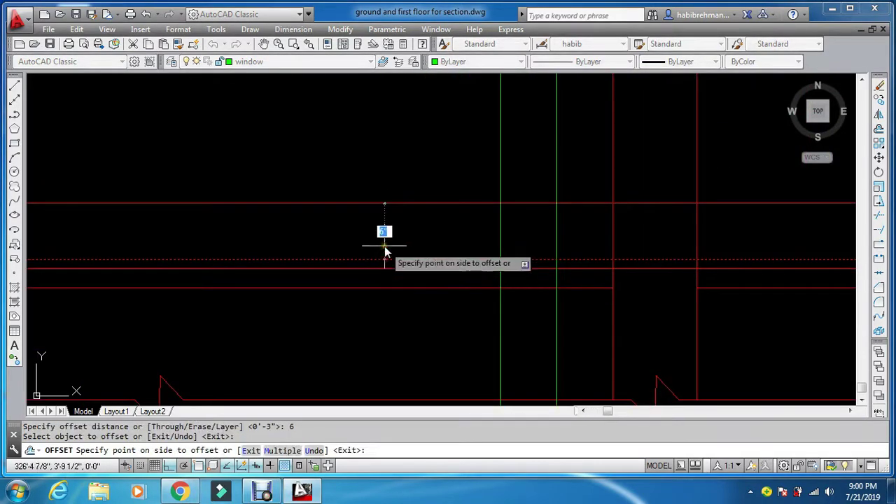
text(m)
key(Return)
click(377, 137)
click(376, 137)
key(Escape)
key(Escape)
key(Escape)
scroll(381, 175, down, 5)
Step: Match the properties of the two offset lines to the green ray
text(m)
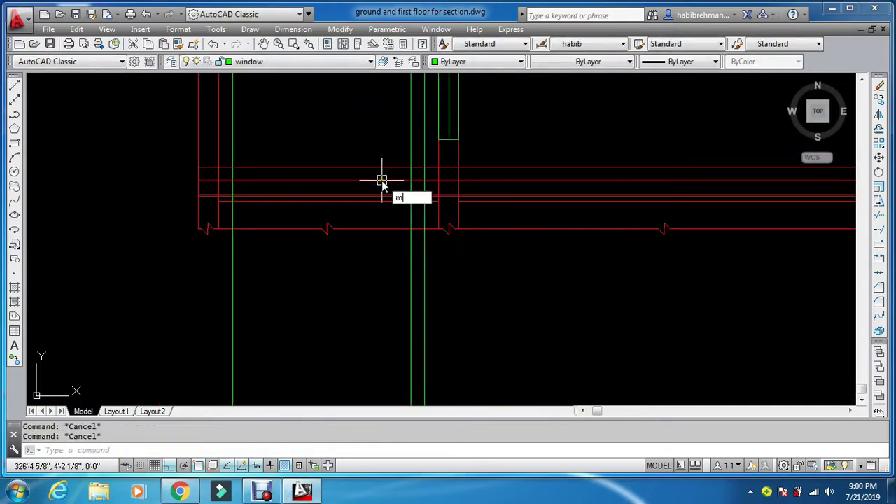
text(a)
key(Return)
click(411, 152)
click(397, 167)
click(387, 181)
key(Escape)
key(Escape)
Step: Fillet the left green ray with the upper step line at zero radius to form a square corner
text(f)
key(Return)
scroll(252, 193, up, 2)
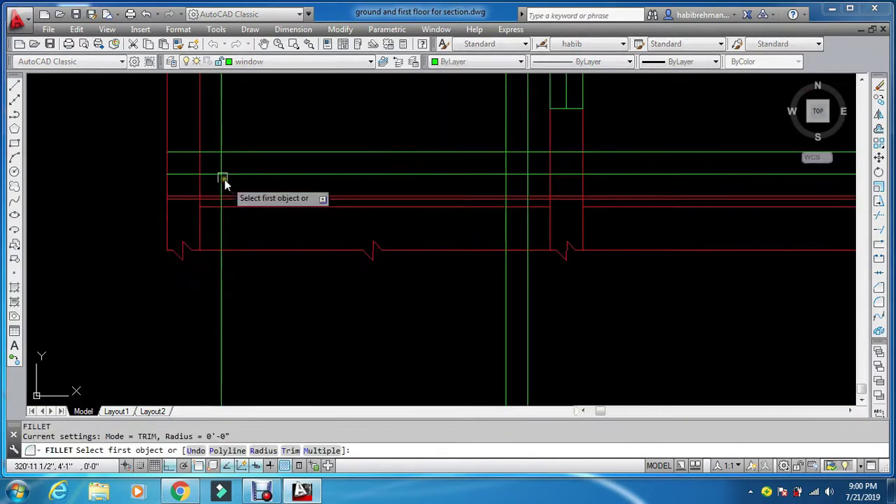
click(223, 178)
click(259, 152)
key(Return)
scroll(527, 210, up, 2)
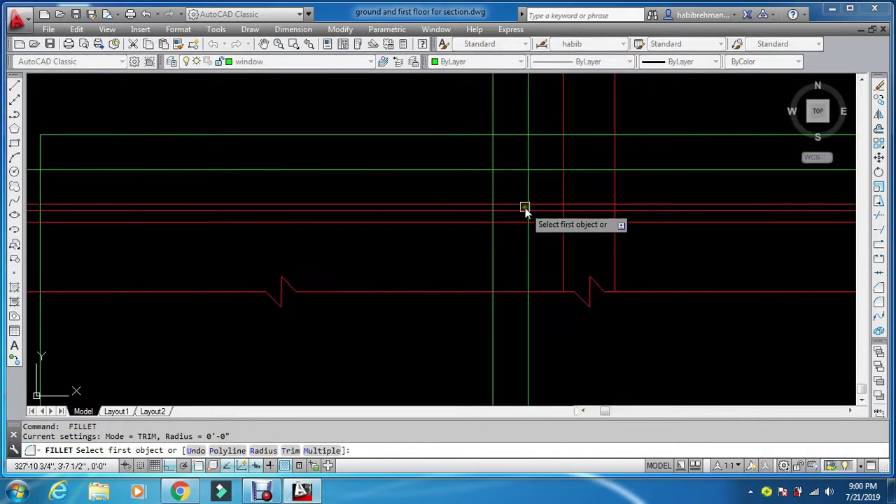
key(Escape)
key(Escape)
key(Escape)
Step: Trim the two right-hand rays above the steps, the inner one at the lower step line and the outer one at the upper
text(tr)
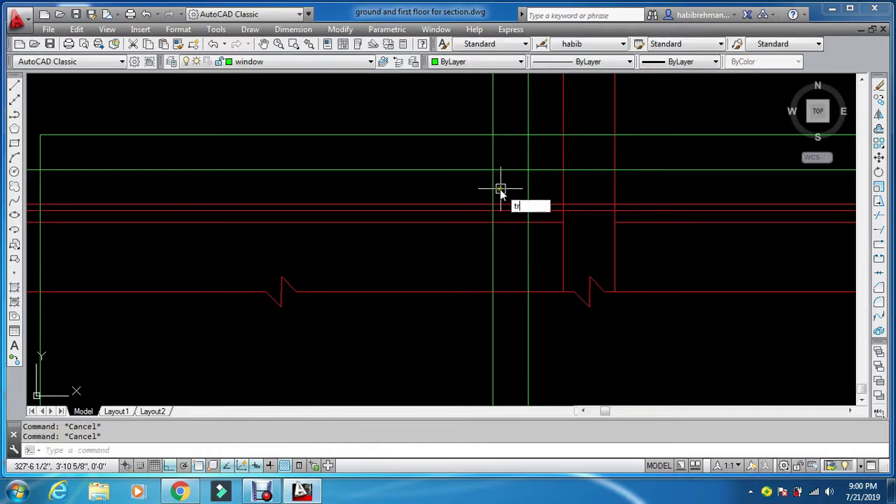
key(Return)
click(503, 170)
key(Return)
click(496, 156)
key(Escape)
key(Return)
click(538, 138)
key(Return)
click(530, 123)
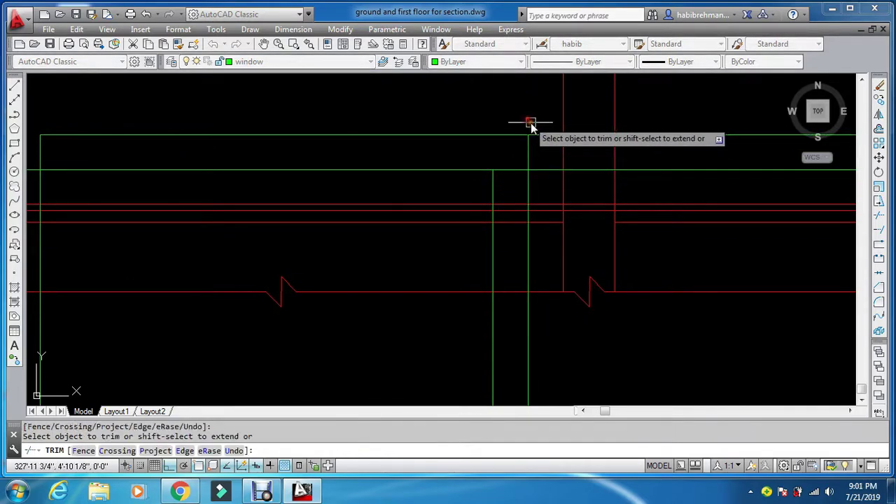
key(Escape)
Step: Trim both horizontal step lines beyond the left face of the wall containing the tall green window
key(Return)
click(559, 152)
key(Return)
key(Escape)
Step: Trim the two right-hand step rays below the top floor line
key(Return)
click(512, 204)
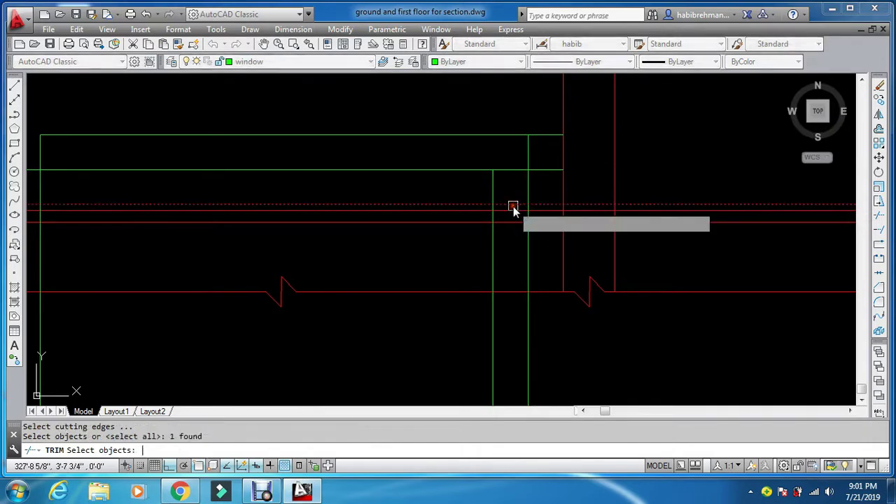
key(Return)
scroll(525, 311, down, 2)
click(524, 311)
key(Escape)
Step: Trim off the excess of the left green ray below the steps
scroll(448, 273, up, 6)
key(Return)
click(255, 164)
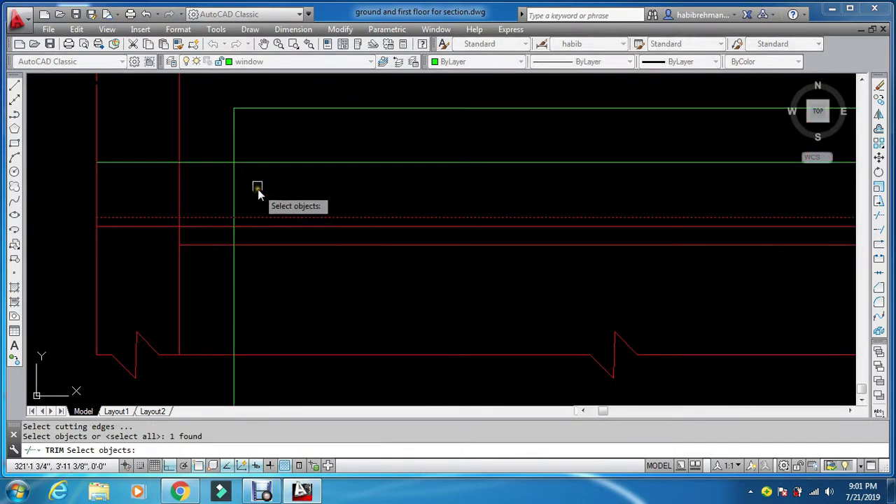
key(Return)
scroll(254, 165, down, 4)
click(264, 218)
click(222, 267)
key(Escape)
key(Escape)
key(Escape)
Step: Draw vertical rays downward from both jambs of the wall opening above the entrance steps in the plan
scroll(253, 196, down, 1)
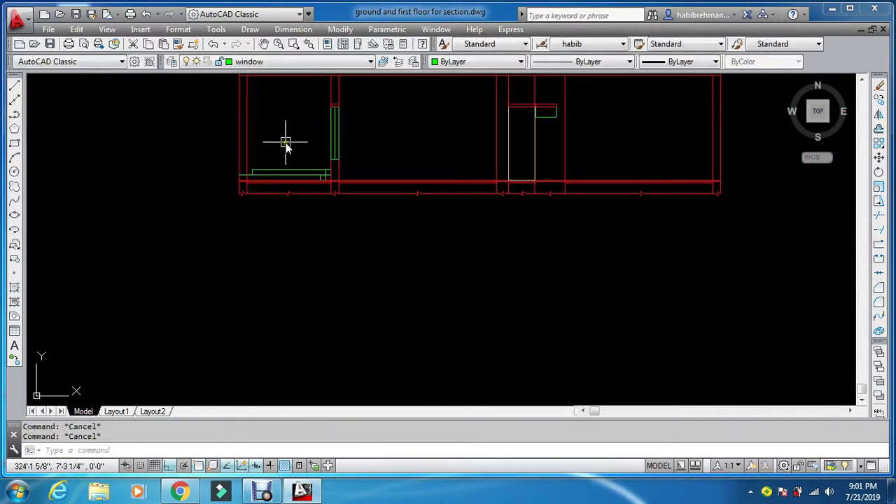
scroll(285, 142, down, 2)
scroll(275, 178, down, 6)
scroll(273, 96, up, 6)
middle_drag(287, 163, 291, 241)
scroll(269, 221, up, 4)
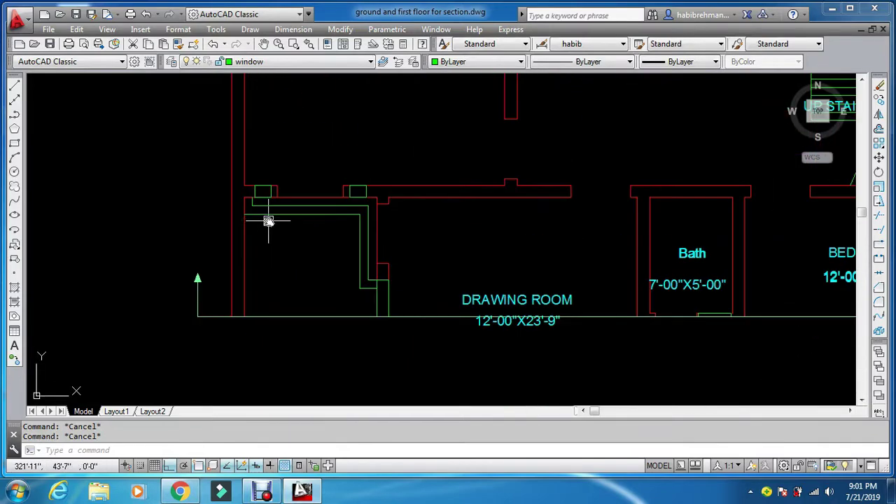
text(ray)
key(Return)
scroll(256, 202, up, 4)
click(314, 210)
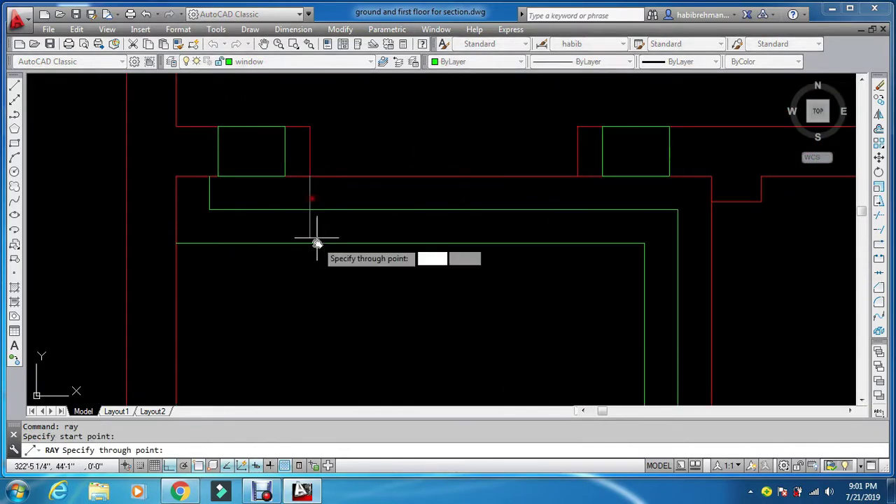
key(Escape)
key(Return)
click(577, 176)
click(578, 259)
key(Escape)
key(Return)
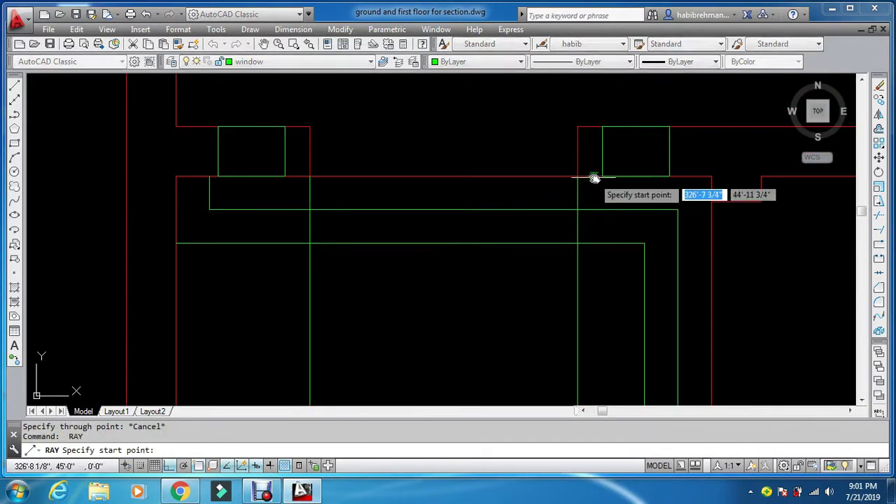
click(602, 176)
click(606, 246)
key(Escape)
key(Escape)
text(e)
key(Return)
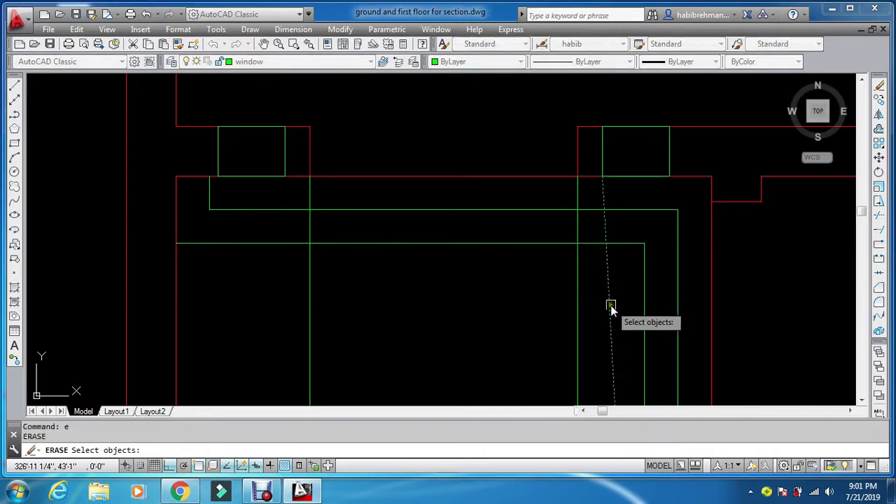
click(610, 306)
key(Return)
key(Escape)
key(Escape)
Step: Draw vertical rays downward from both ends of the green window right of the entrance opening in the plan
text(ray)
key(Return)
click(602, 201)
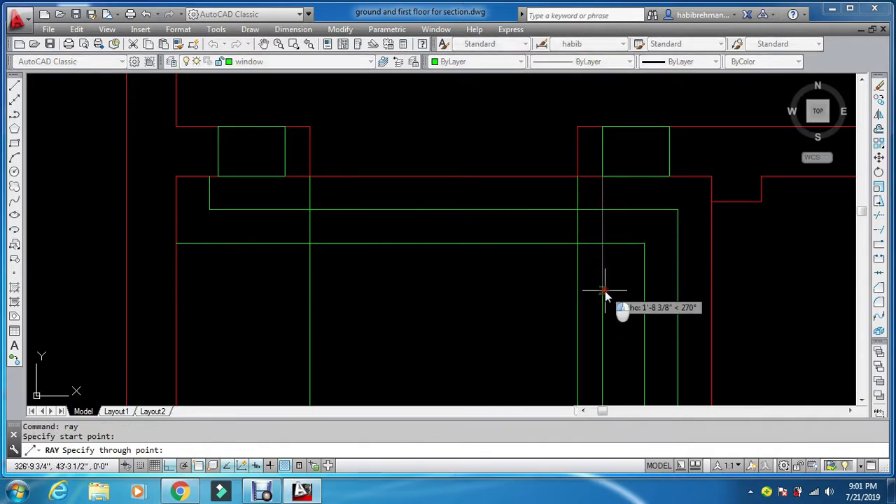
key(Escape)
key(Return)
click(665, 187)
key(Escape)
Step: Draw vertical rays downward from both ends of the green window left of the entrance opening in the plan
key(Return)
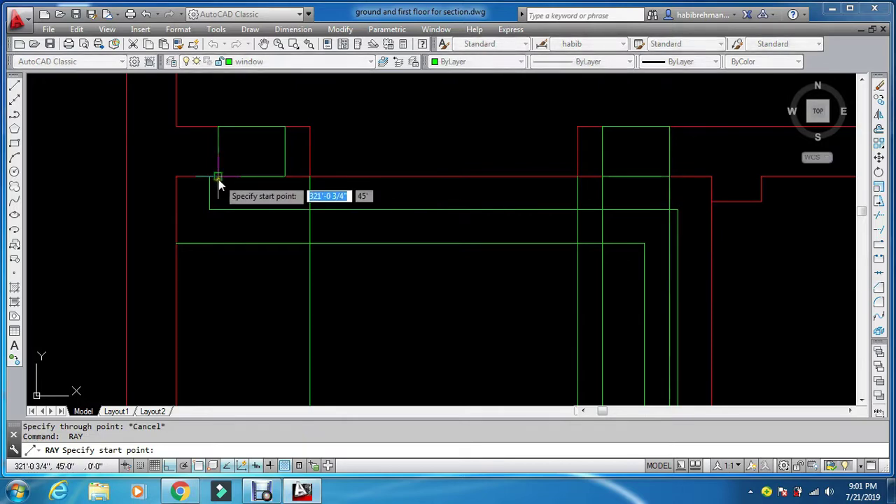
click(219, 179)
click(220, 245)
key(Escape)
key(Return)
click(282, 177)
click(283, 260)
key(Escape)
key(Return)
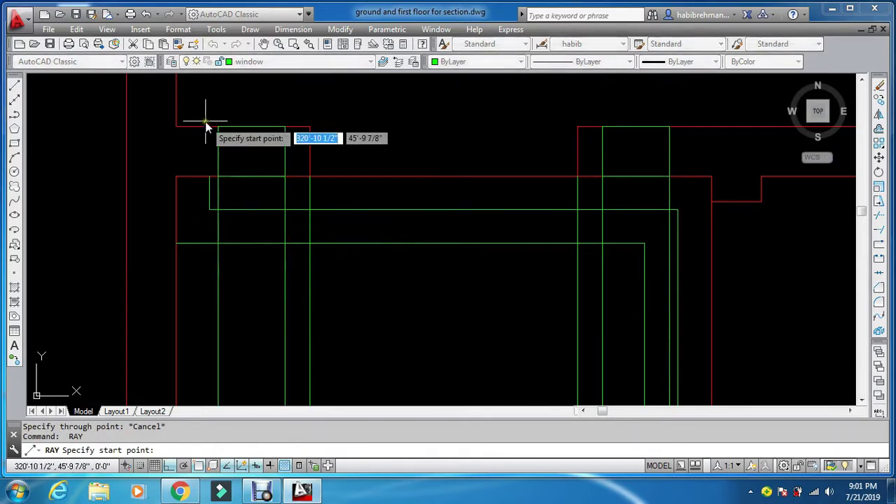
scroll(205, 121, down, 6)
key(Escape)
key(Escape)
key(Escape)
Step: Offset the upper step line in the section 7' upward to mark the head of the openings
scroll(201, 173, down, 3)
scroll(212, 320, up, 7)
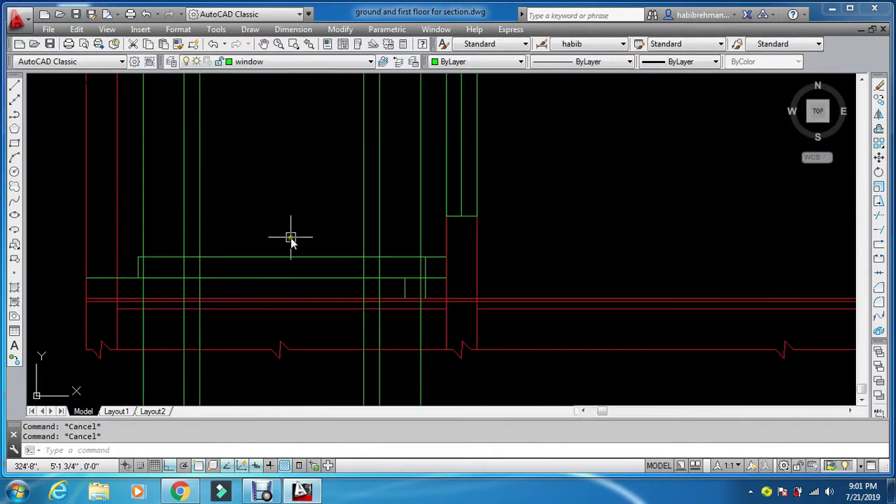
middle_drag(291, 238, 281, 327)
text(o)
key(Return)
text(3)
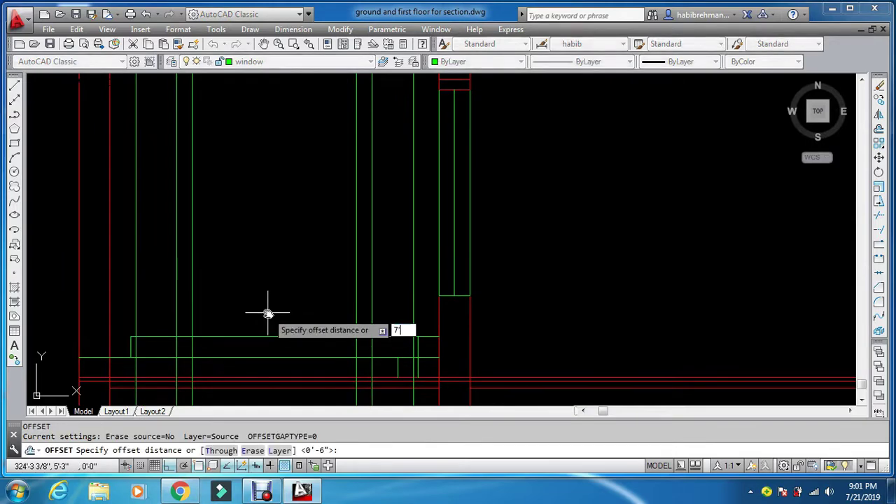
key(Return)
scroll(273, 274, down, 3)
key(Escape)
scroll(300, 242, up, 2)
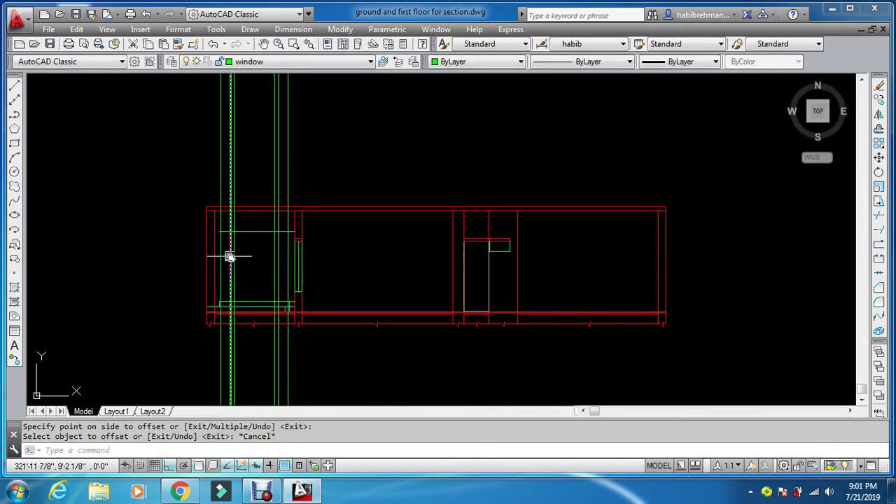
scroll(221, 250, up, 2)
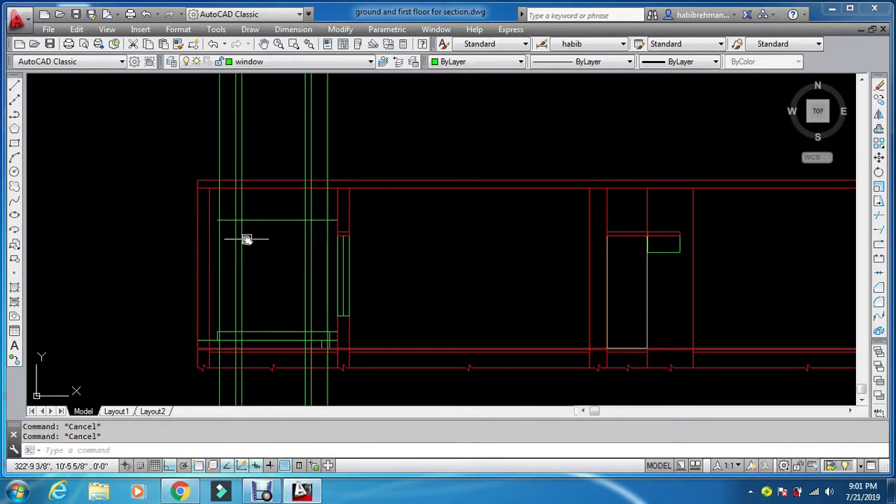
Step: Create a boundary for the entrance door between the two jamb rays, the upper step line and the head line
text(bo)
key(Return)
key(Return)
click(253, 271)
key(Return)
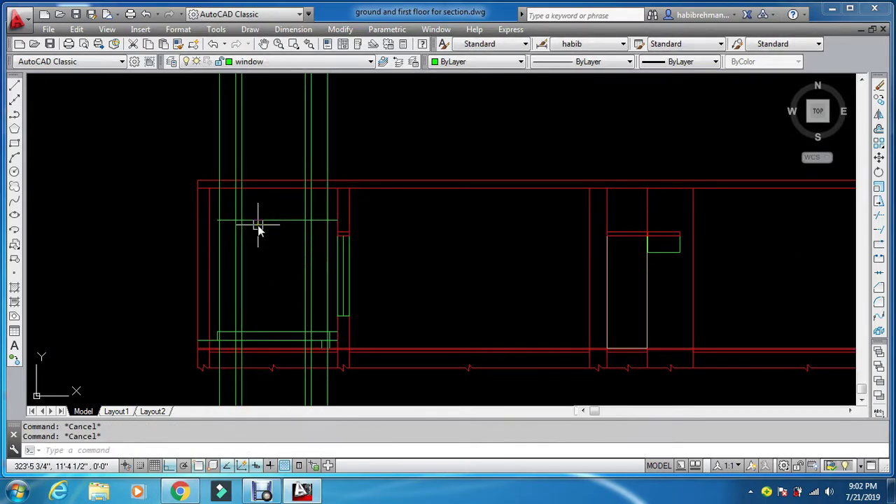
Step: Match the new entrance door boundary's properties to the existing door outline further right in the section
text(ma)
key(Return)
click(607, 316)
click(271, 221)
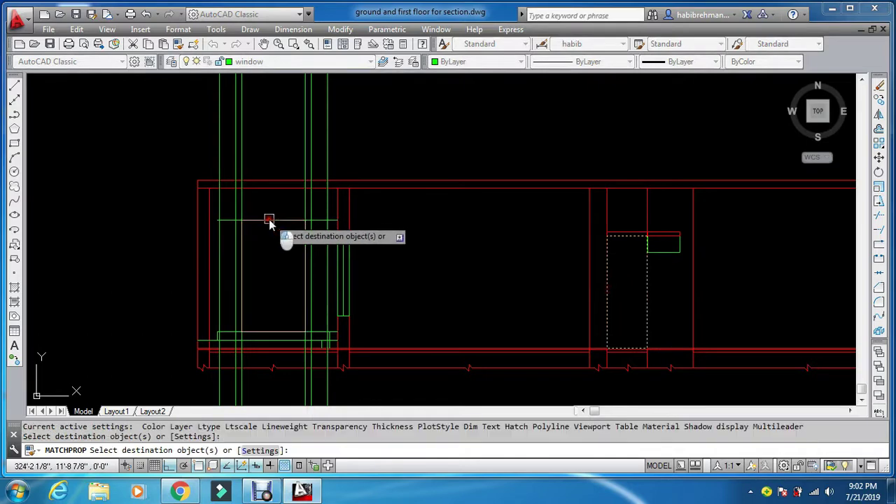
key(Escape)
key(Escape)
key(Escape)
Step: Offset the upper step line 1' upward to mark the sill of the side windows
scroll(238, 228, up, 2)
scroll(264, 221, down, 2)
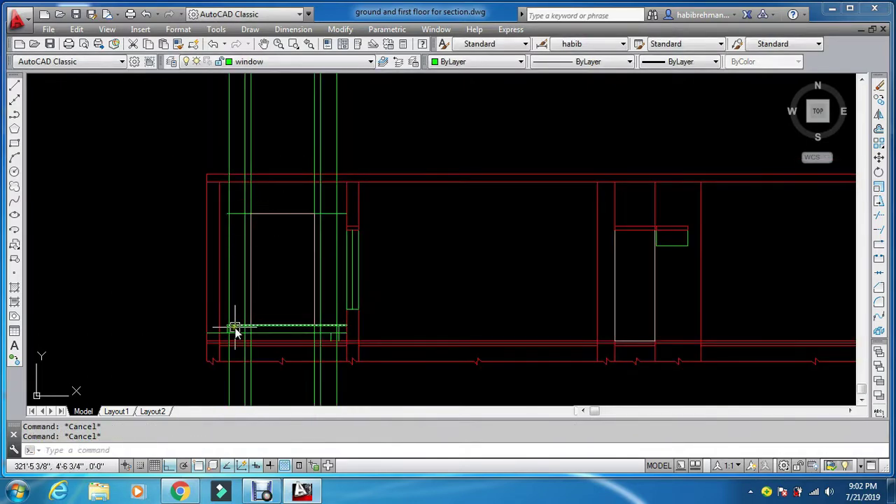
text(1')
key(Return)
scroll(226, 331, up, 6)
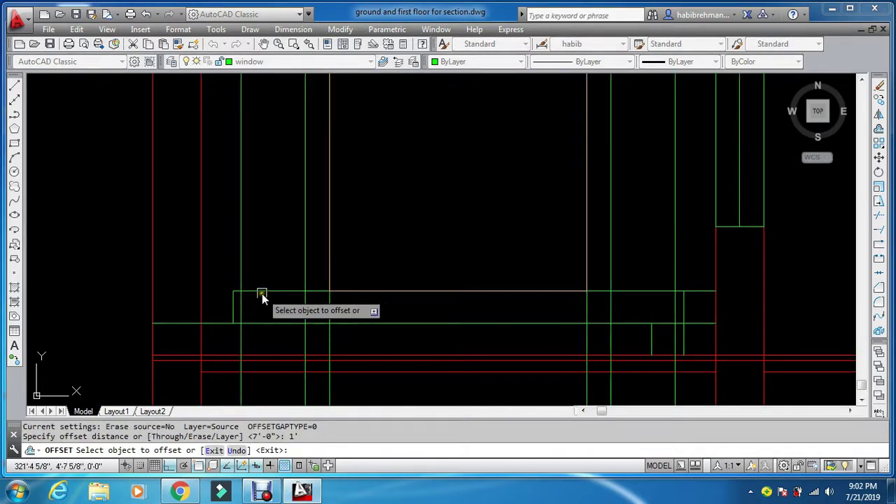
click(261, 292)
click(262, 252)
key(Escape)
key(Escape)
key(Escape)
Step: Create boundaries for the two narrow windows flanking the entrance door, between the sill and head lines
scroll(261, 269, down, 3)
key(Return)
key(Return)
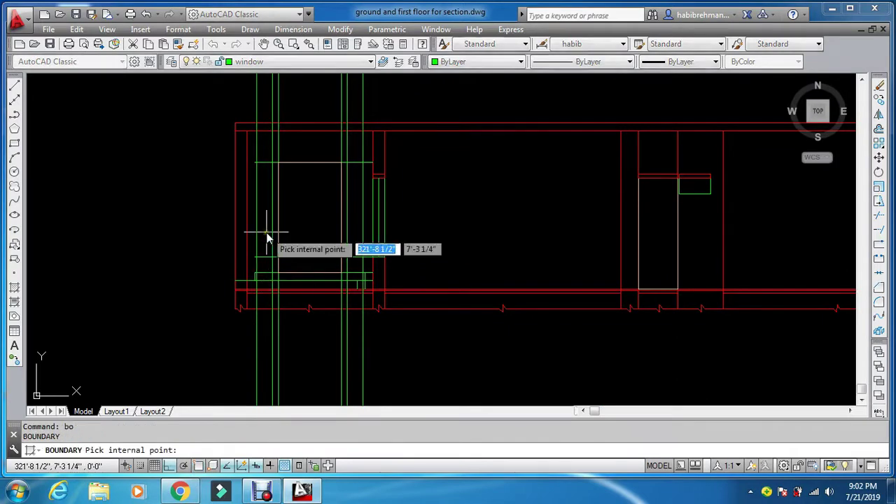
click(266, 233)
click(355, 232)
key(Return)
key(Escape)
key(Escape)
scroll(353, 230, down, 5)
Step: Erase all the vertical projection rays running through the section
text(e)
key(Return)
click(371, 286)
click(215, 309)
key(Return)
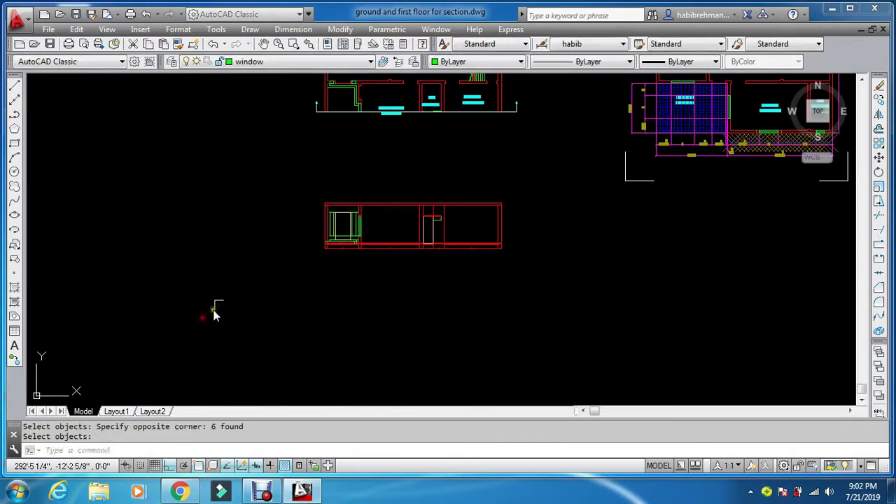
key(Escape)
Step: Delete the horizontal construction lines at the sill and head of the side windows
scroll(341, 224, up, 8)
scroll(308, 287, up, 2)
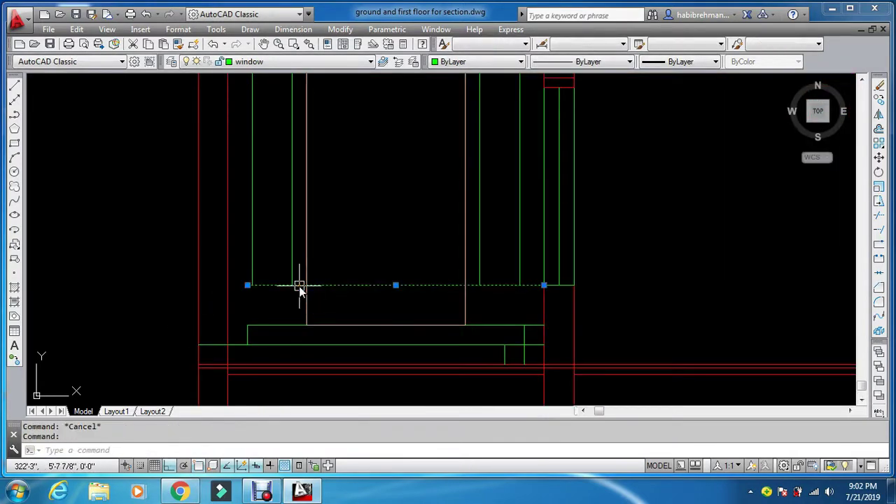
key(Delete)
scroll(299, 286, down, 5)
scroll(296, 232, up, 6)
scroll(301, 176, down, 4)
scroll(306, 230, up, 2)
key(Escape)
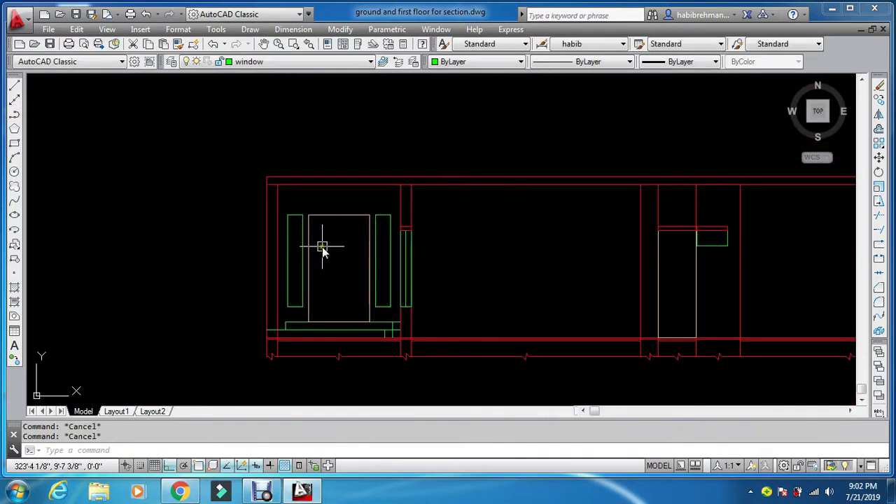
text(o)
key(Return)
key(Return)
scroll(324, 235, up, 2)
key(Escape)
text(la)
key(Return)
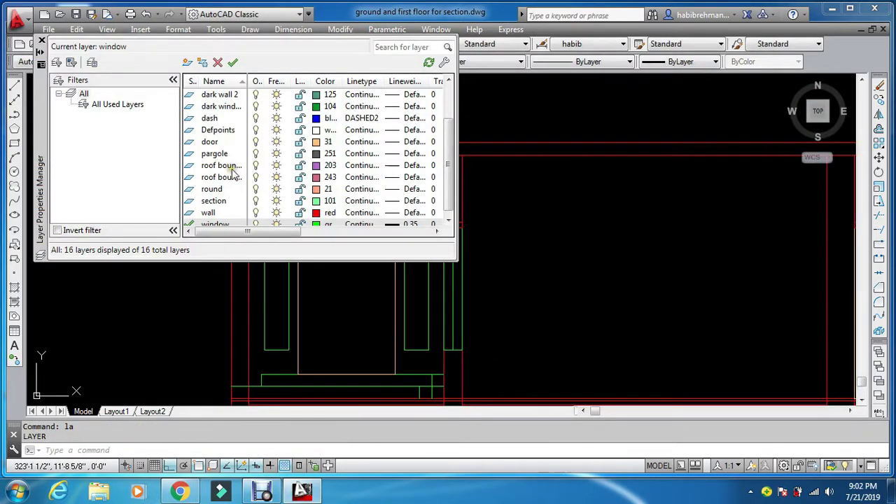
click(42, 43)
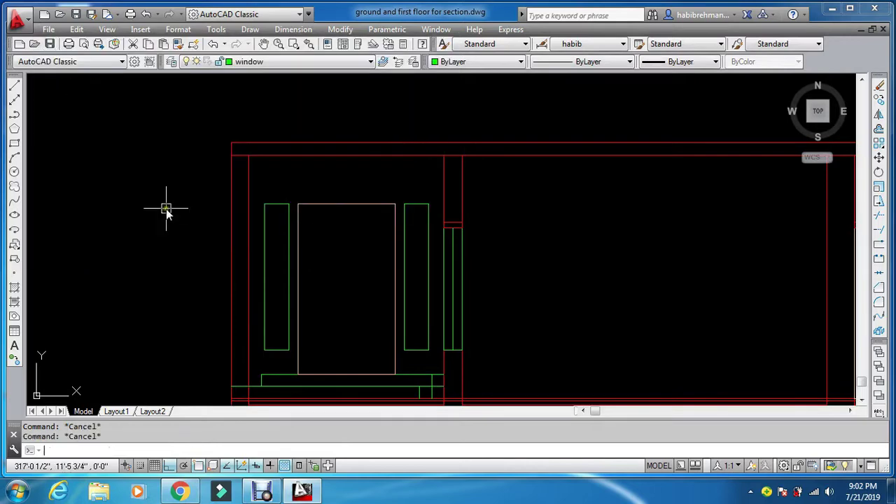
Step: Offset the entrance door outline 2" inward to form its frame
text(o)
key(Return)
key(Return)
click(301, 213)
click(324, 240)
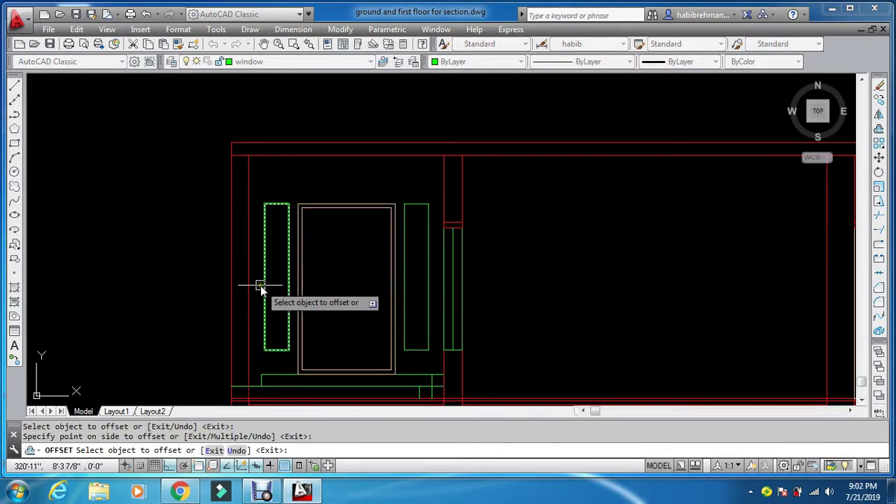
key(Escape)
text(l)
key(Return)
scroll(301, 210, up, 6)
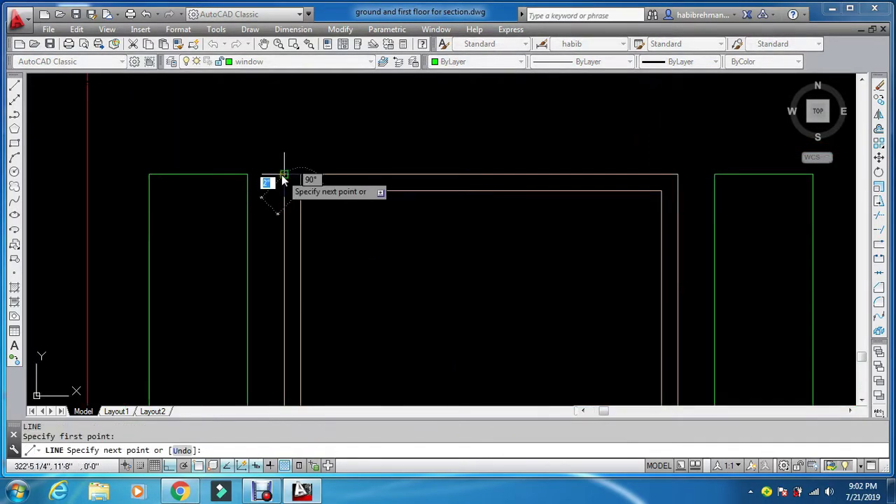
key(Return)
key(Return)
key(Escape)
key(Escape)
Step: Draw diagonal lines joining the inner and outer outlines at both top corners of the door frame
text(l)
key(Return)
scroll(291, 189, up, 4)
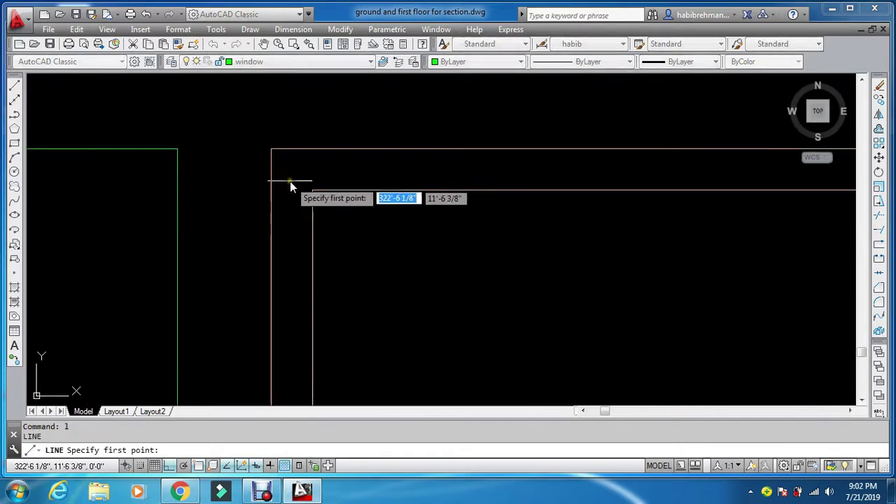
click(271, 148)
key(Escape)
scroll(311, 203, down, 4)
key(Return)
scroll(459, 196, up, 4)
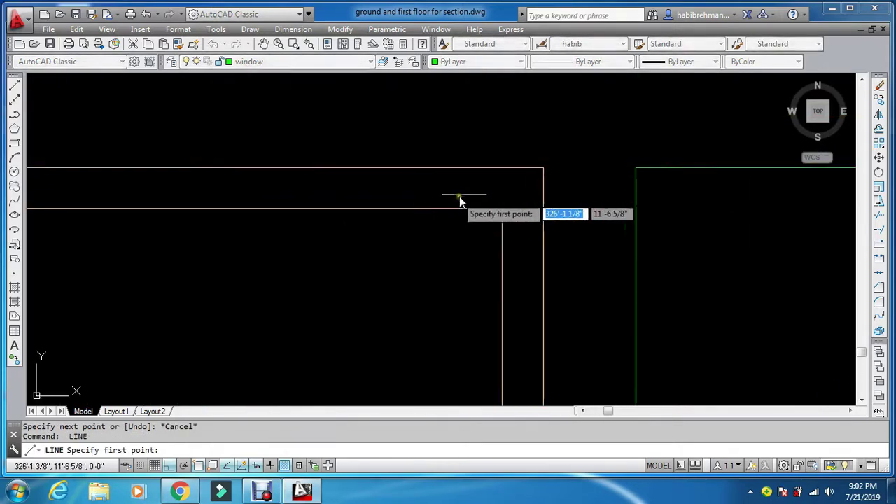
key(BackSpace)
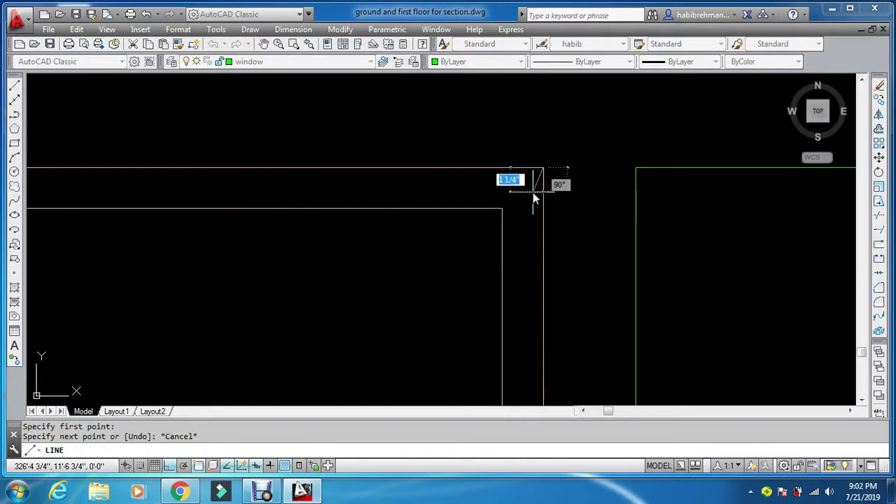
key(F8)
Step: Draw diagonal lines joining the inner and outer outlines at both bottom corners of the door frame
scroll(493, 206, down, 3)
scroll(429, 315, up, 3)
scroll(392, 190, down, 2)
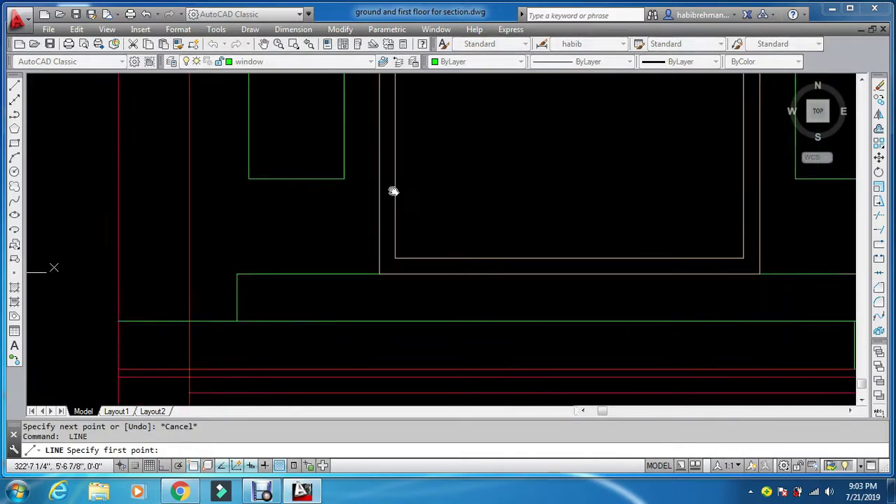
scroll(391, 263, up, 3)
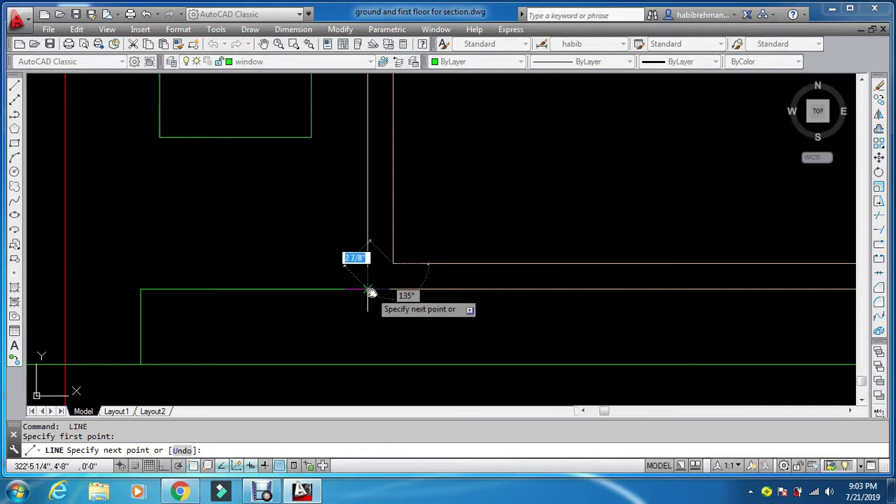
scroll(371, 280, down, 2)
key(Escape)
scroll(464, 270, up, 3)
key(Return)
click(483, 288)
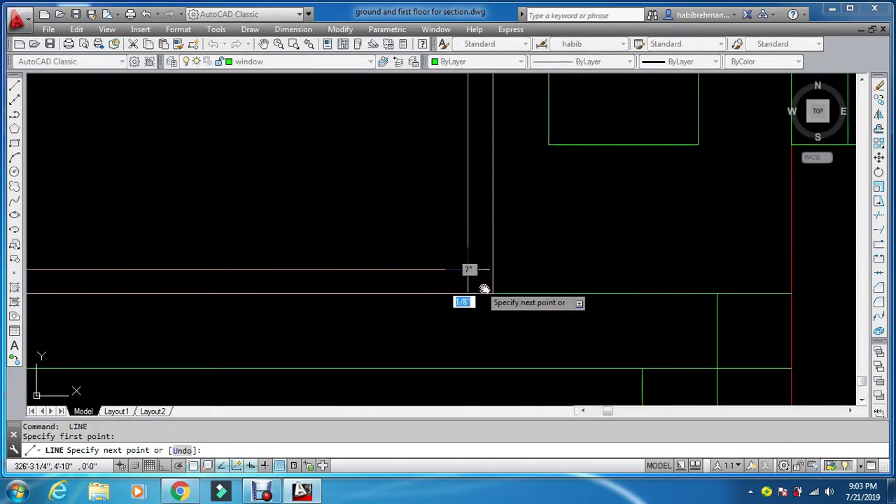
scroll(430, 254, down, 3)
key(Escape)
key(Escape)
Step: Match the four diagonal corner lines of the entrance door frame to the properties of the door frame outline
scroll(386, 266, up, 2)
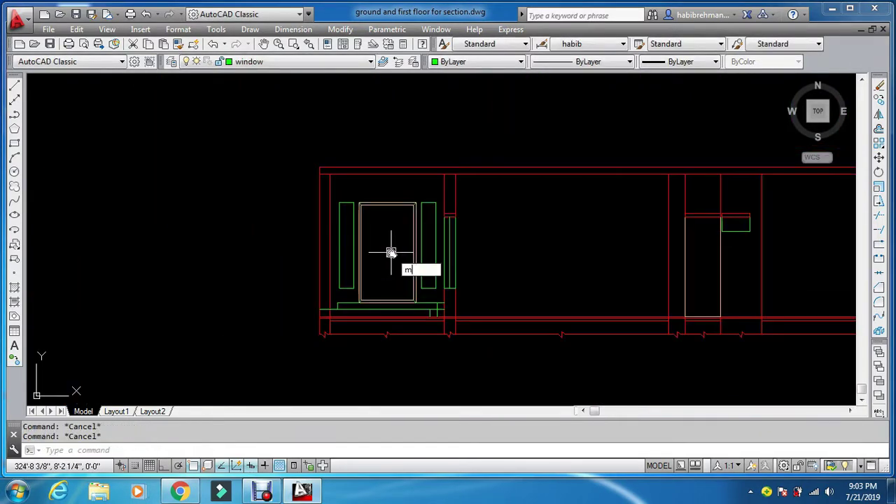
text(ma)
key(Return)
click(411, 253)
scroll(363, 196, up, 2)
click(374, 188)
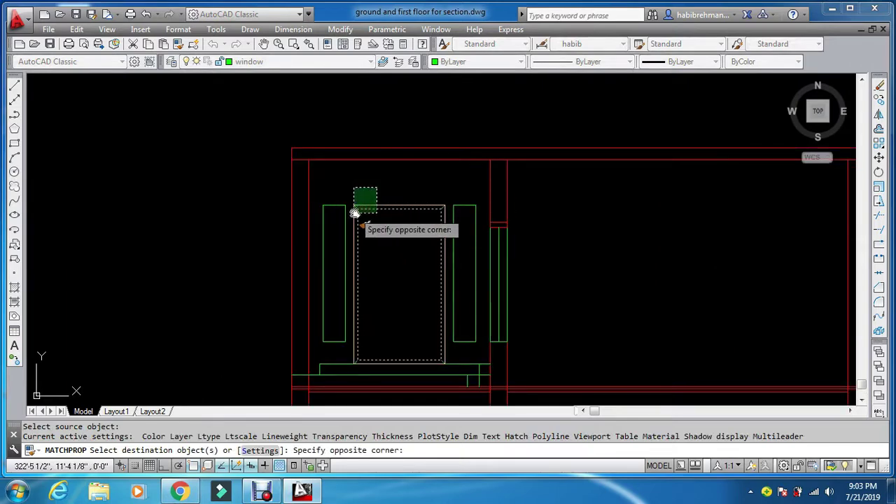
scroll(459, 198, up, 2)
click(459, 198)
click(438, 215)
scroll(437, 213, down, 5)
scroll(420, 240, up, 7)
click(477, 173)
click(416, 200)
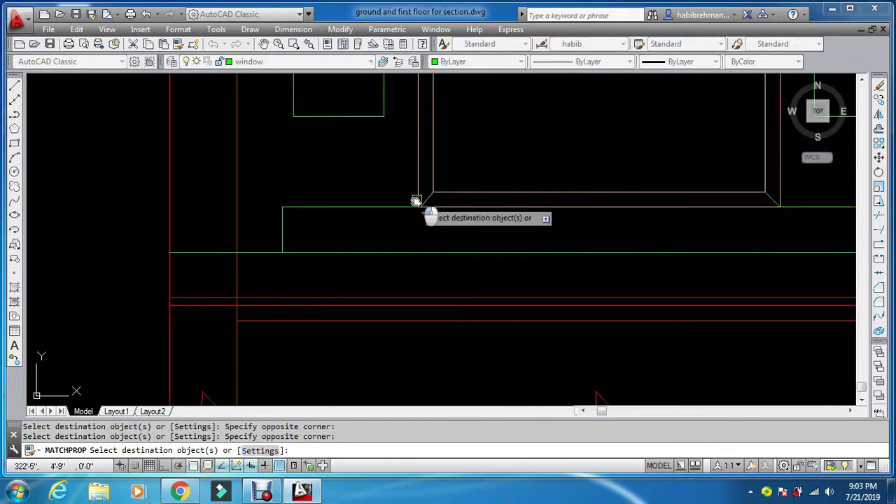
click(758, 195)
key(Escape)
key(Escape)
key(Escape)
scroll(652, 189, down, 6)
scroll(633, 185, down, 2)
middle_drag(632, 179, 521, 290)
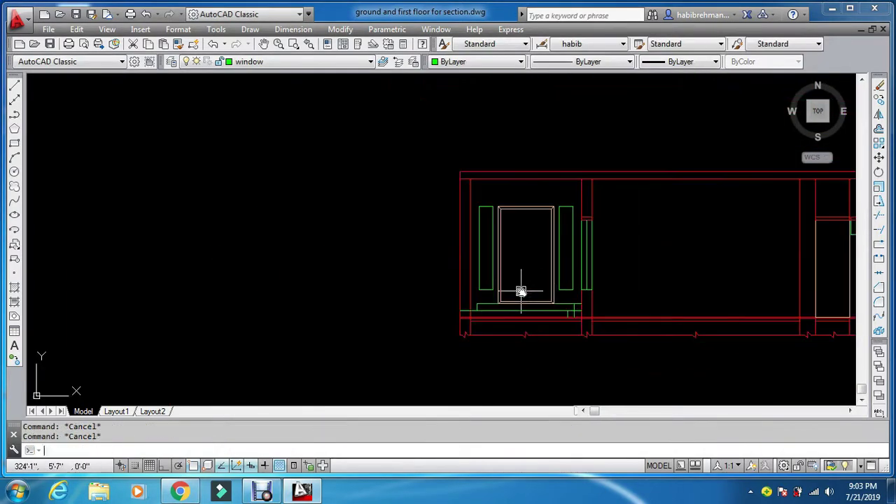
text(o)
key(Return)
scroll(490, 242, up, 4)
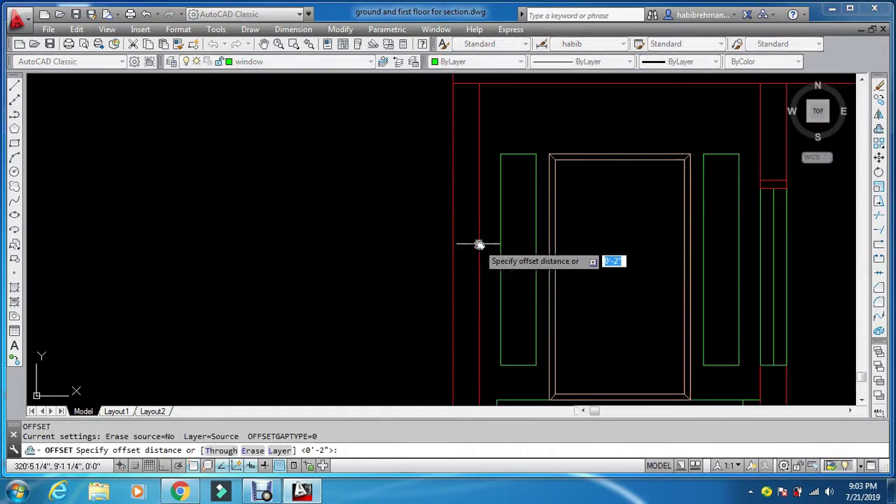
scroll(510, 183, up, 4)
text(2)
key(Return)
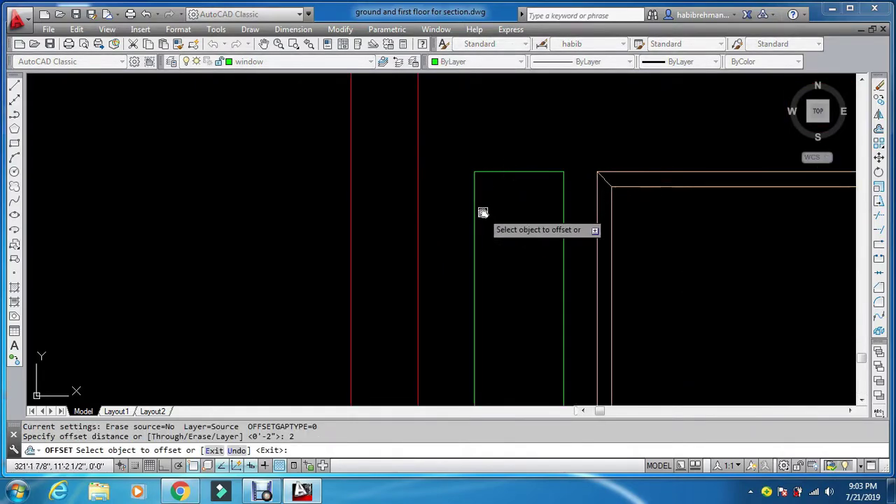
key(Escape)
Step: Offset the outlines of both narrow windows beside the entrance door 1" inward
key(Return)
text(1)
key(Return)
click(474, 218)
click(486, 229)
scroll(496, 224, down, 4)
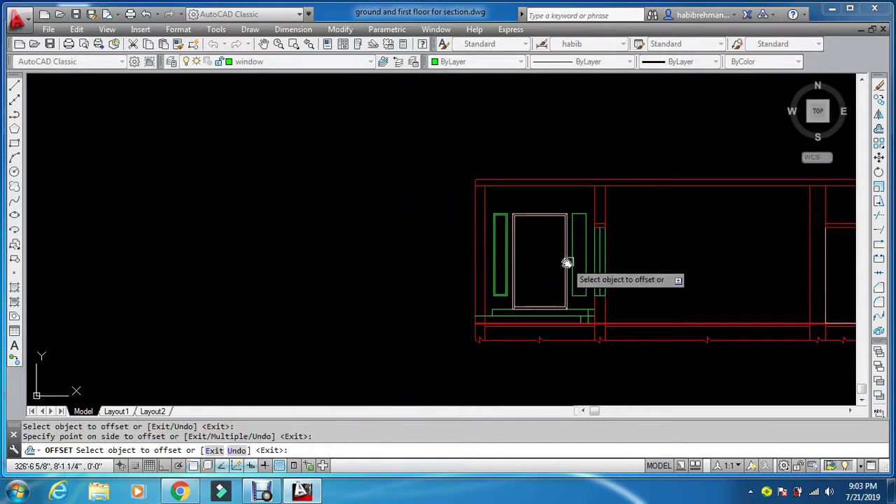
scroll(568, 261, up, 2)
key(Escape)
key(Escape)
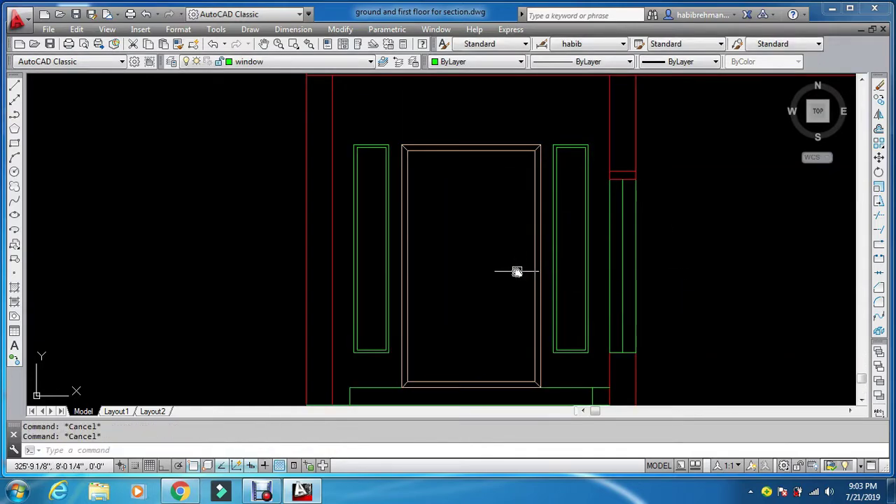
scroll(506, 223, down, 2)
text(rec)
key(Return)
key(Escape)
key(Escape)
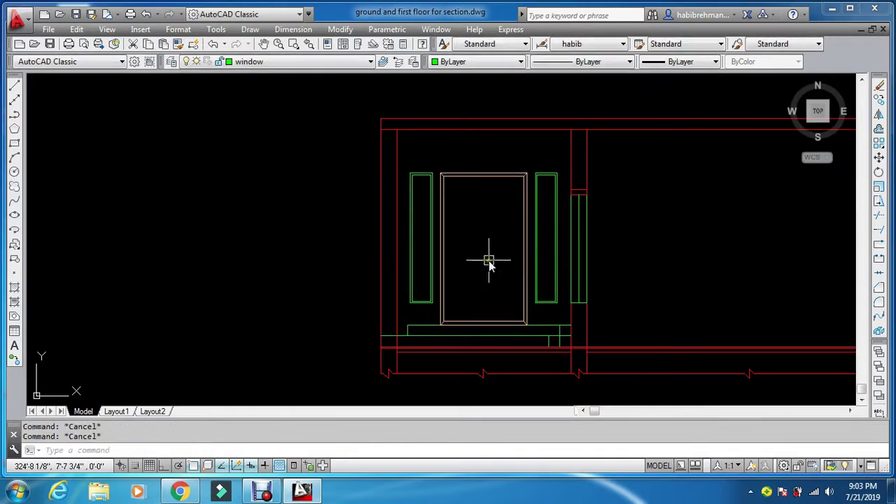
Step: Draw a vertical ray downward from the midpoint of the inner door frame's top edge
text(ray)
key(Return)
click(487, 176)
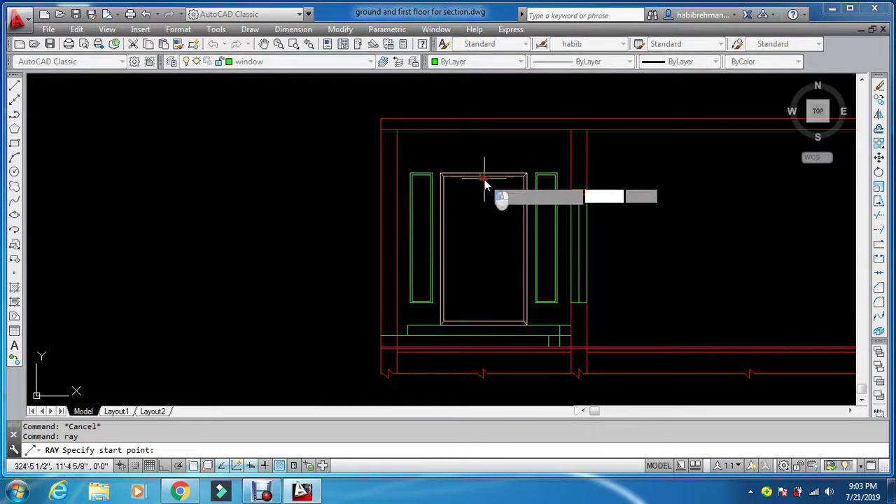
click(489, 217)
key(Escape)
key(Escape)
Step: Match the vertical ray to the properties of the door frame
text(a)
key(Return)
click(521, 274)
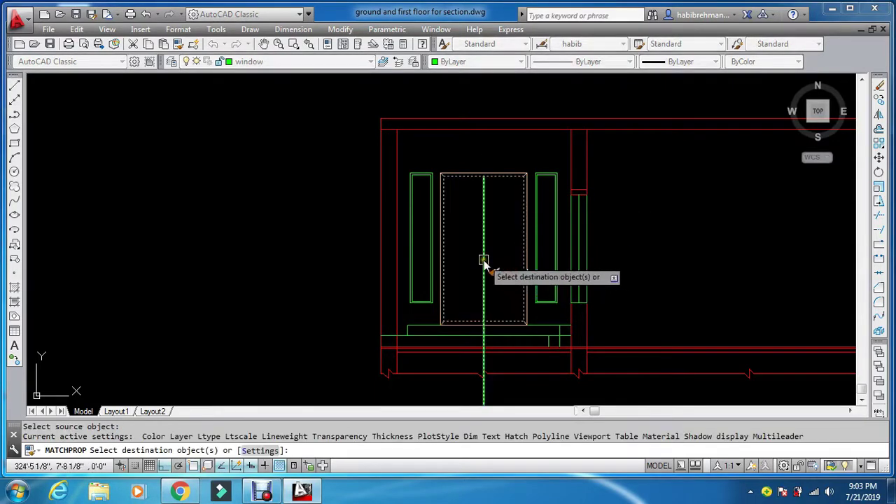
click(482, 260)
key(Escape)
key(Escape)
key(Escape)
Step: Trim the vertical centre line where it extends below the inner door frame
text(tr)
key(Return)
scroll(488, 320, up, 4)
key(Return)
key(Escape)
key(Escape)
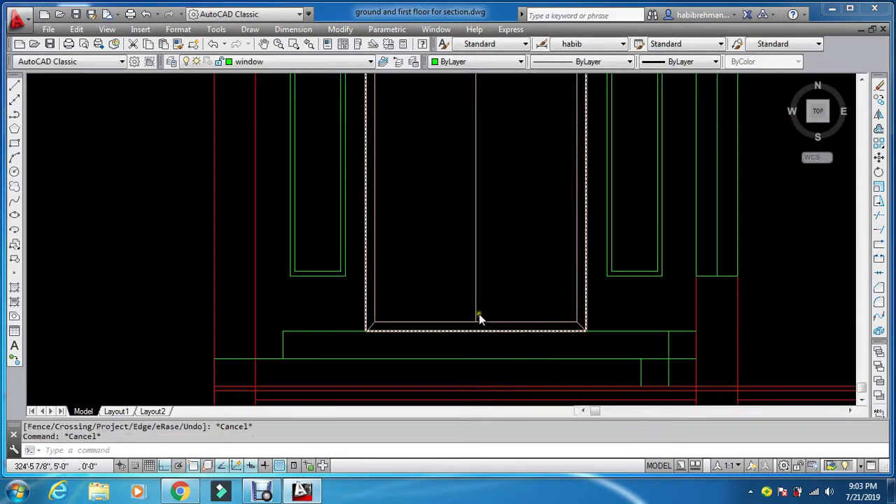
Step: Offset the door's vertical centre line 0.6" to both sides
scroll(471, 259, down, 4)
text(o)
key(Return)
key(Return)
scroll(470, 262, up, 3)
click(480, 260)
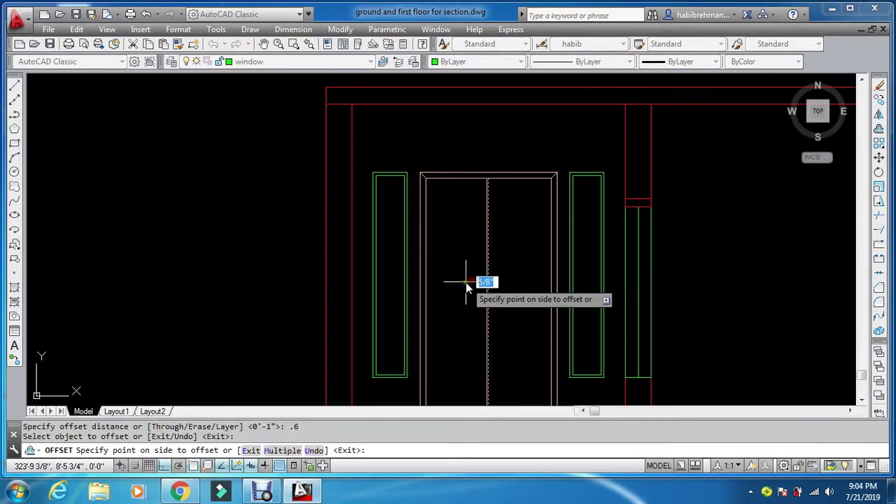
click(466, 289)
scroll(492, 259, up, 4)
key(Escape)
key(Escape)
key(Escape)
scroll(495, 238, down, 4)
Step: Draw an upright handle rectangle about 1 1/4" wide and 16" tall on the left leaf, against the door's centre lines
text(r)
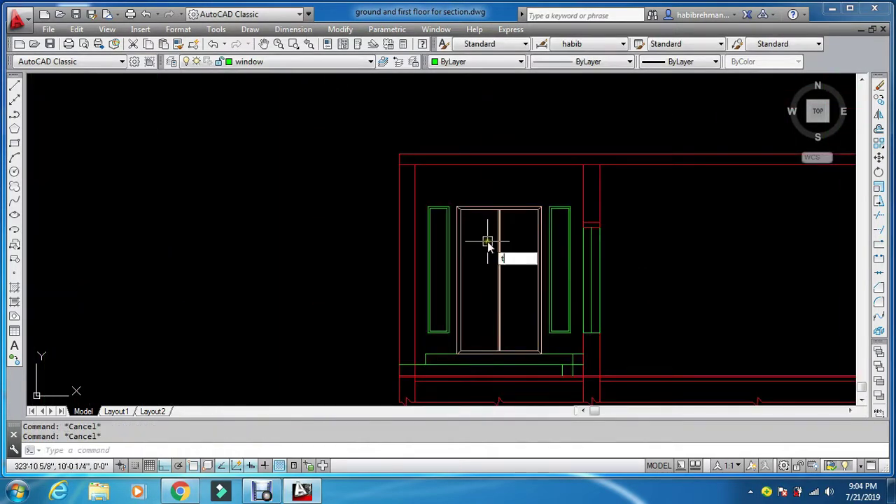
text(ec)
key(Return)
scroll(496, 259, up, 6)
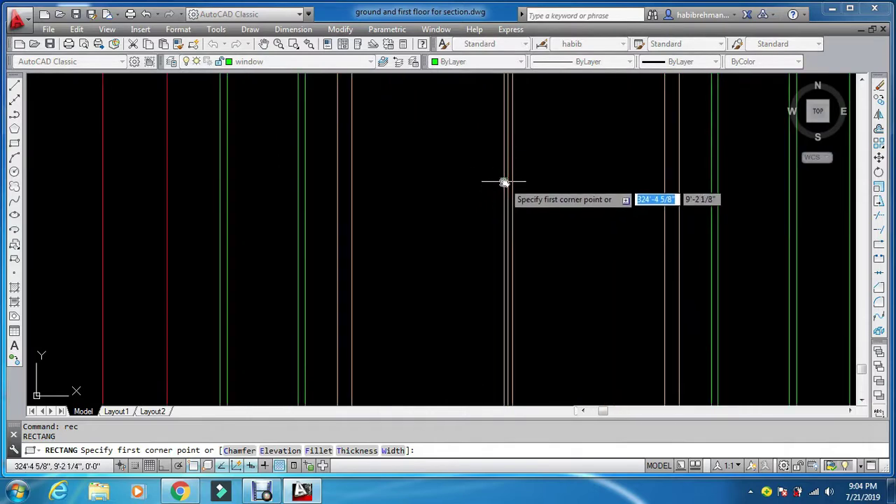
click(503, 187)
click(495, 304)
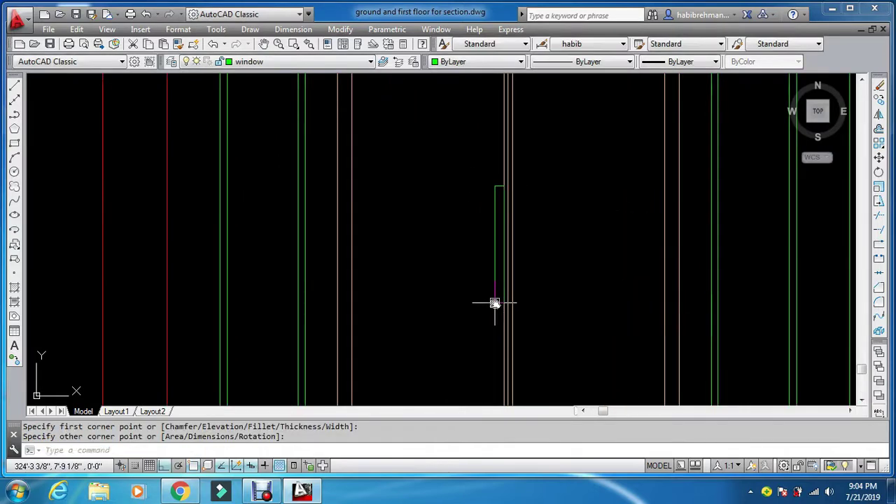
Step: Match the handle rectangle to the properties of the door's centre line
text(ma)
key(Return)
click(509, 274)
click(495, 279)
key(Escape)
key(Escape)
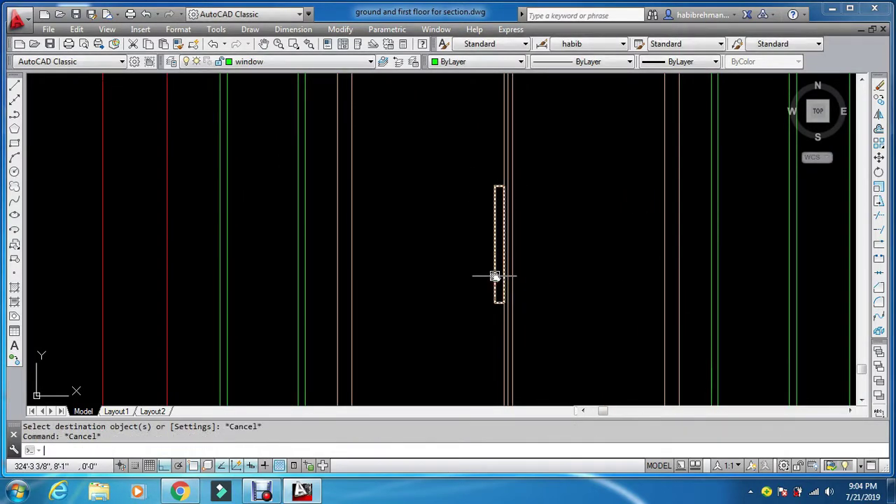
Step: Move the handle rectangle horizontally onto the left door leaf, clear of the centre lines
text(mo)
key(Return)
click(493, 260)
key(Return)
click(476, 296)
scroll(476, 296, down, 4)
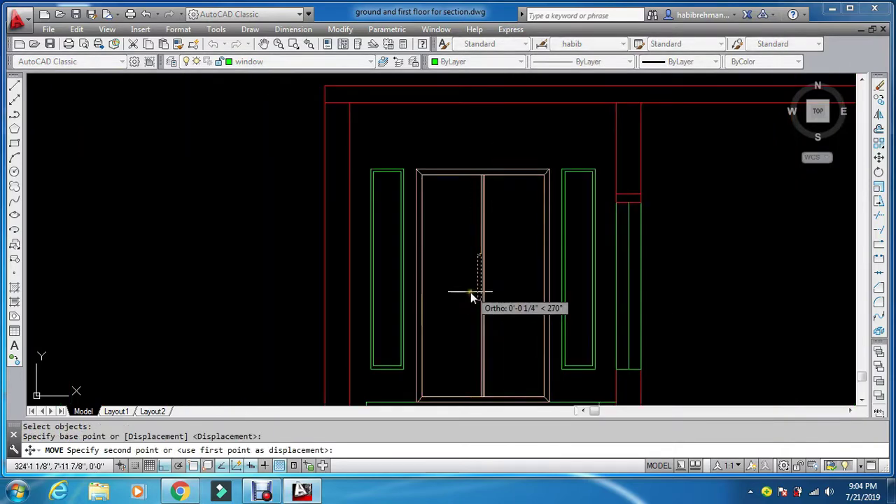
key(Escape)
key(Escape)
Step: Draw a horizontal bracket rectangle about 3" by 7/8" across the handle near its upper end
scroll(487, 267, up, 4)
text(rec)
key(Return)
scroll(438, 249, up, 4)
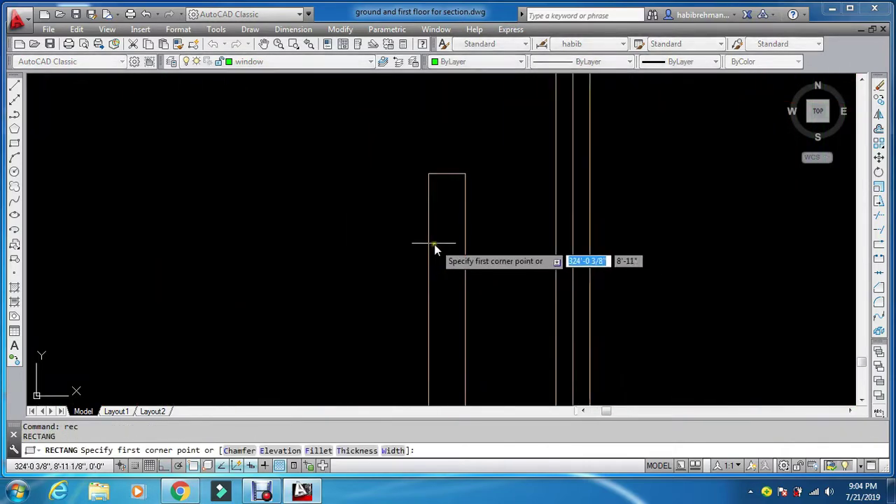
click(401, 211)
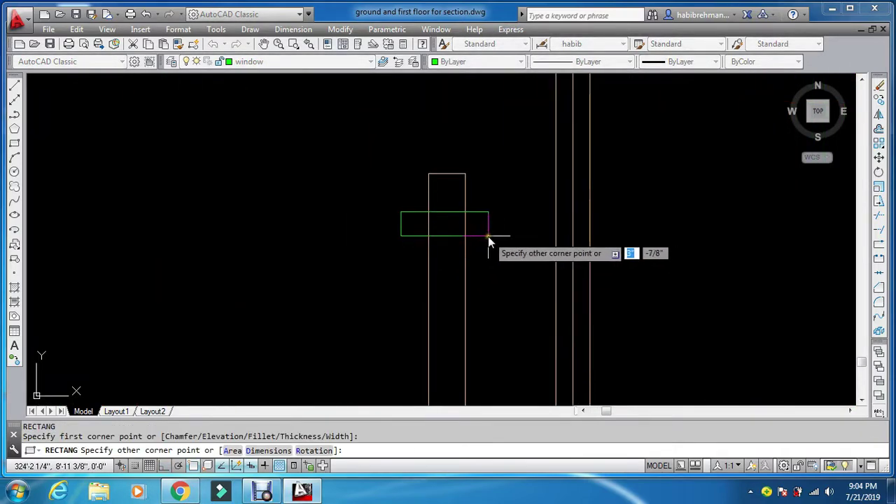
click(491, 236)
key(Escape)
Step: Match the bracket rectangle to the properties of the handle
text(ma)
key(Return)
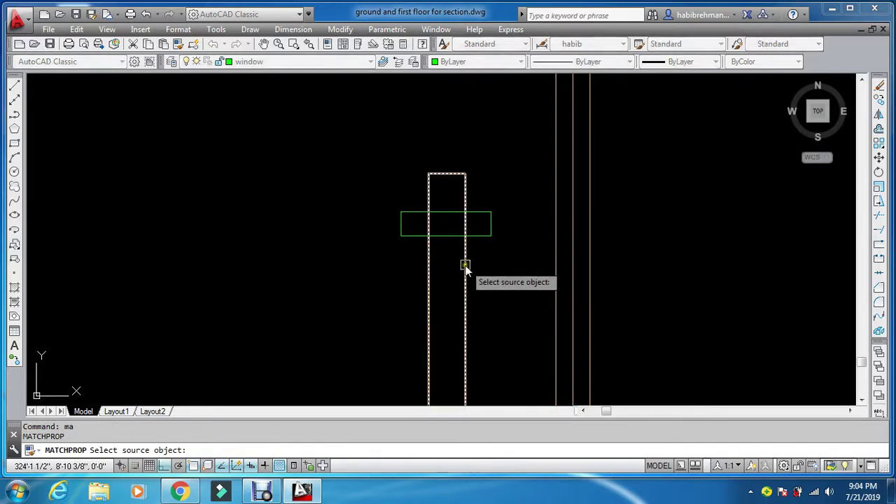
click(465, 266)
click(488, 189)
click(485, 235)
key(Escape)
Step: Draw a screw-hole circle with a radius of about 1/4" in the left end of the bracket
text(c)
key(Return)
scroll(388, 224, up, 6)
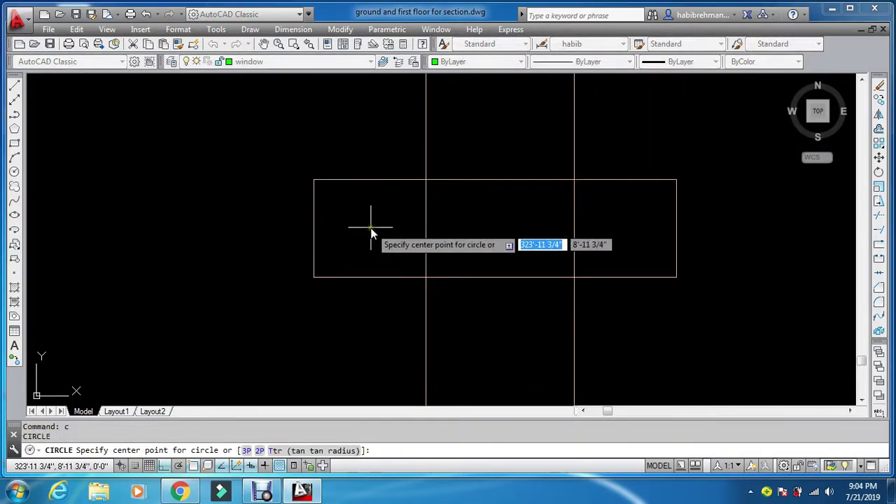
click(370, 226)
click(399, 239)
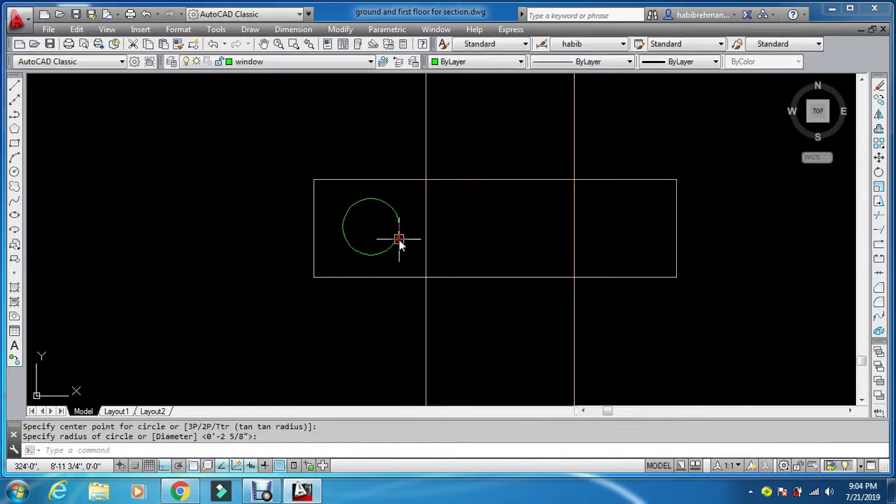
key(Escape)
key(Escape)
Step: Match the screw-hole circle to the properties of the handle
text(ma)
key(Return)
click(424, 311)
click(393, 250)
key(Escape)
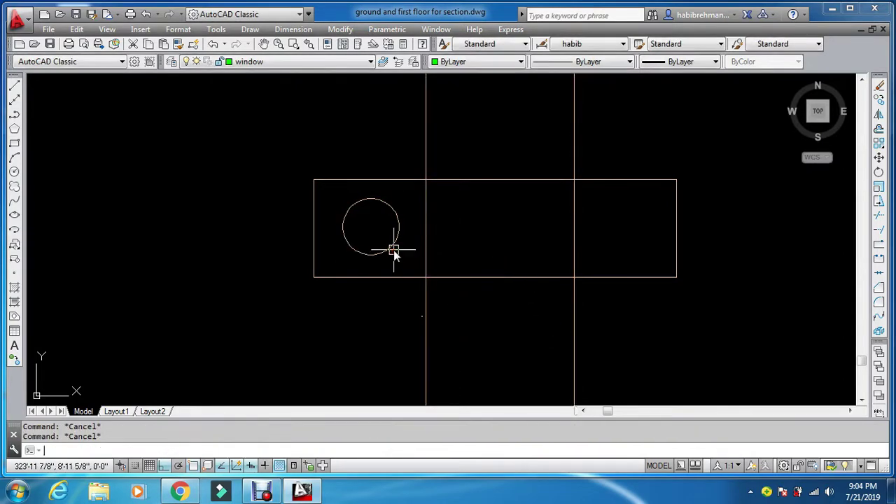
Step: Copy the screw-hole circle from the left end to the right end of the bracket
text(co)
key(Return)
click(393, 251)
key(Return)
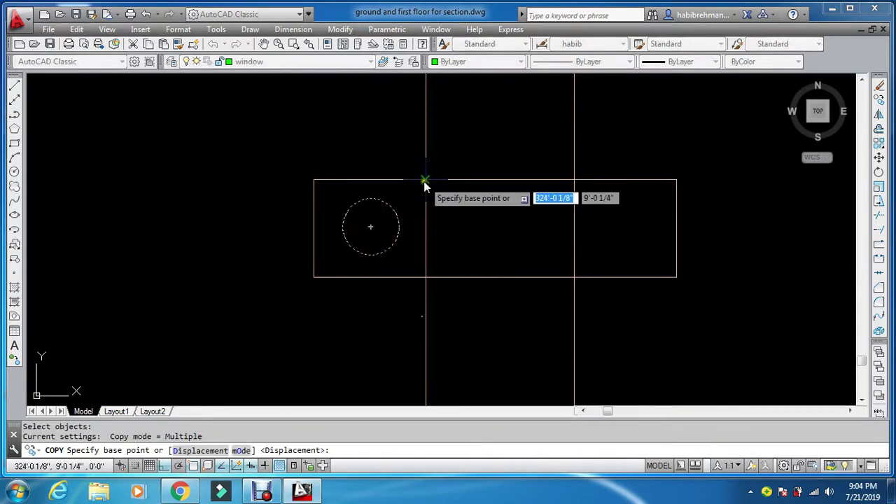
click(425, 180)
click(674, 180)
key(Escape)
key(Escape)
scroll(613, 271, down, 5)
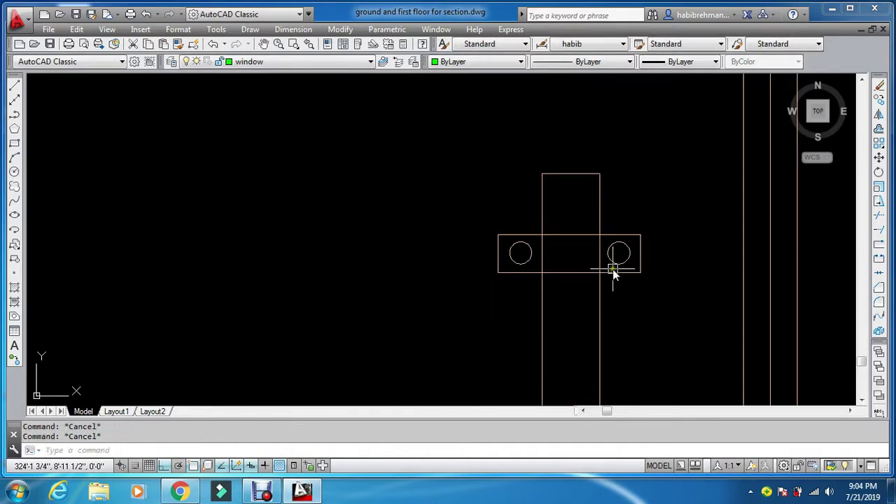
Step: Trim the bracket lines that cross the inside of the handle
key(Return)
scroll(606, 251, up, 2)
click(566, 240)
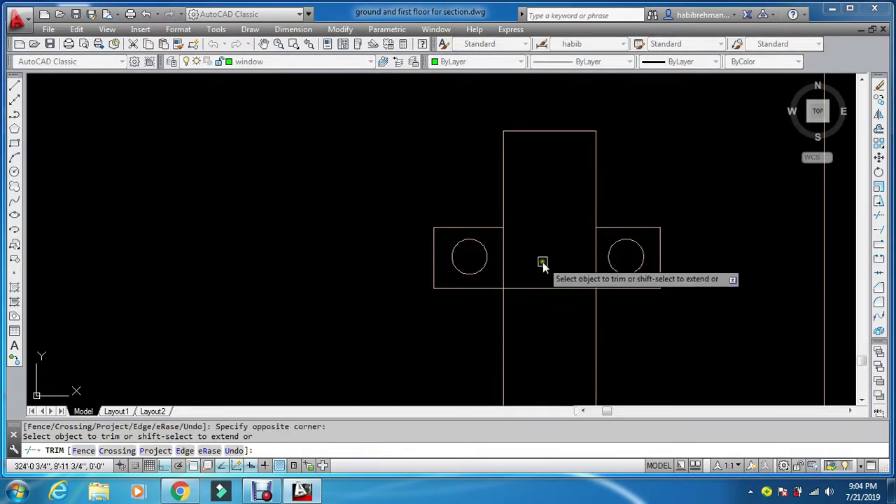
key(Escape)
key(Escape)
key(Escape)
text(co)
key(Return)
scroll(682, 236, down, 2)
scroll(681, 235, down, 2)
key(Escape)
key(Escape)
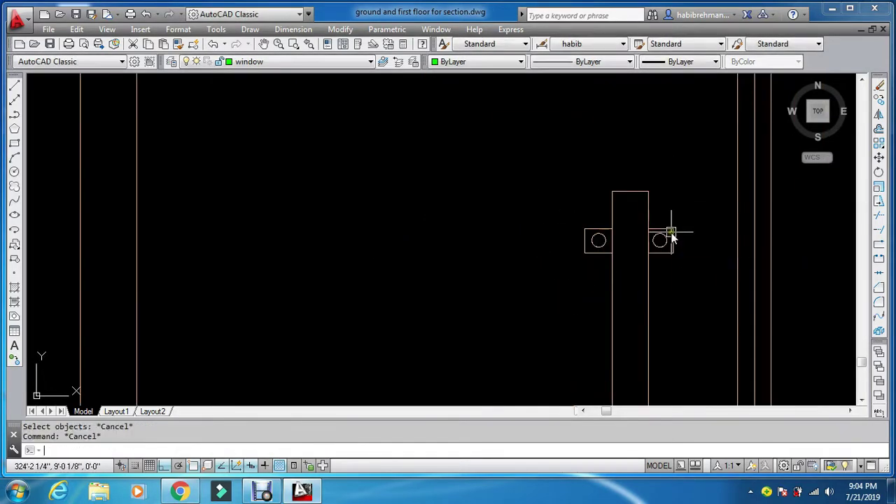
Step: Mirror the upper bracket and its circles about the handle's horizontal midline to the lower end, keeping the originals
text(mi)
key(Return)
click(568, 210)
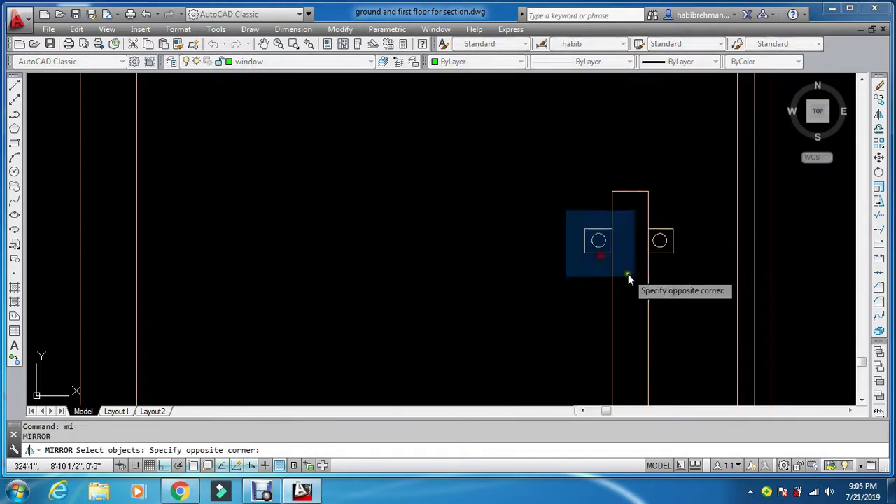
click(630, 270)
key(Return)
scroll(672, 237, down, 4)
scroll(671, 241, up, 2)
click(666, 262)
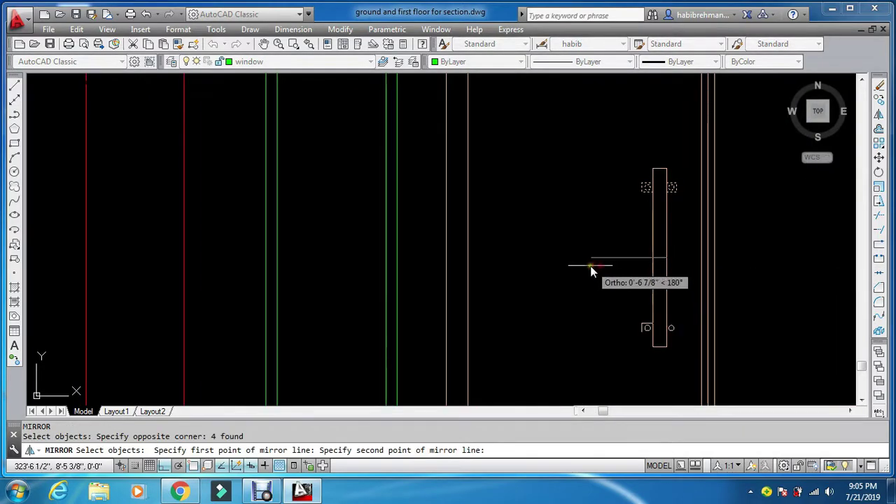
key(Escape)
key(Escape)
Step: Mirror the complete handle with its brackets and screw holes about the double door's vertical centre line, keeping the original
scroll(591, 259, down, 4)
text(mi)
key(Return)
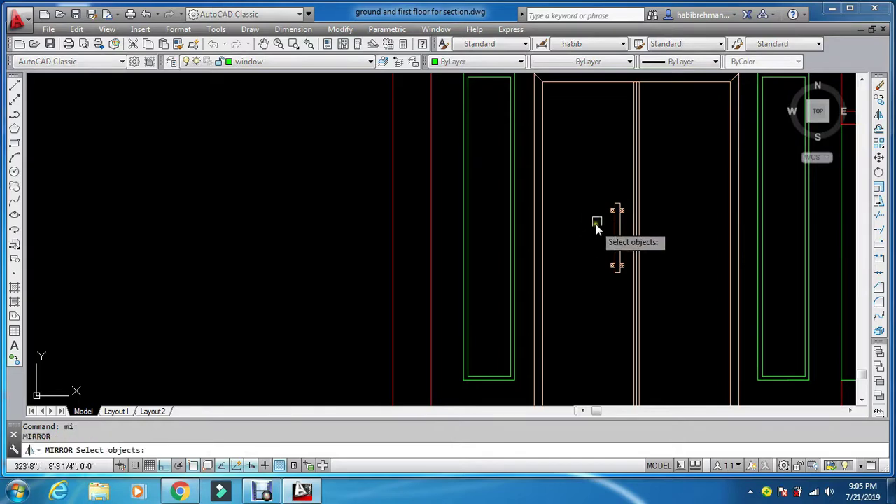
scroll(595, 224, up, 2)
click(588, 188)
click(645, 312)
key(Return)
scroll(652, 298, down, 2)
scroll(652, 260, up, 2)
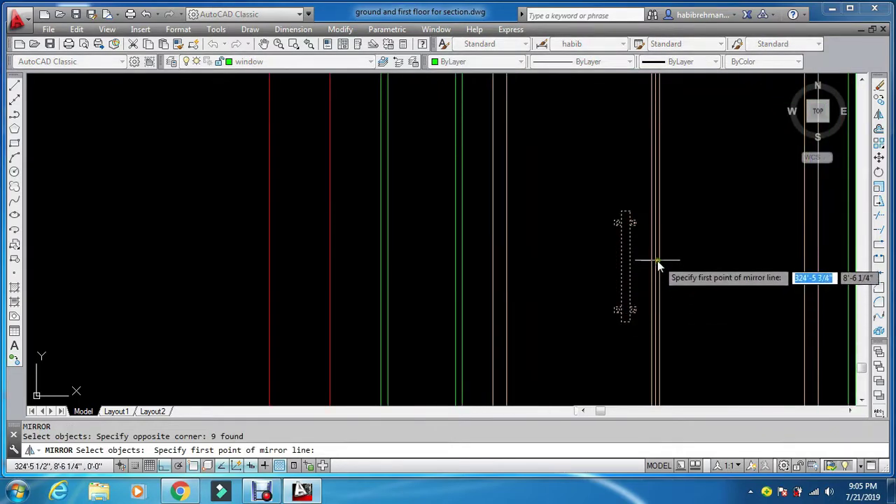
scroll(653, 252, up, 3)
scroll(658, 259, down, 4)
scroll(647, 248, up, 3)
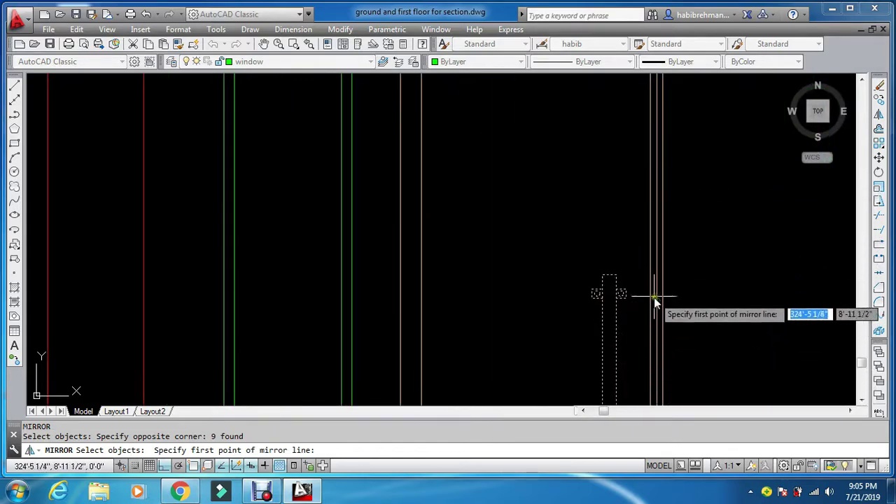
scroll(658, 212, down, 3)
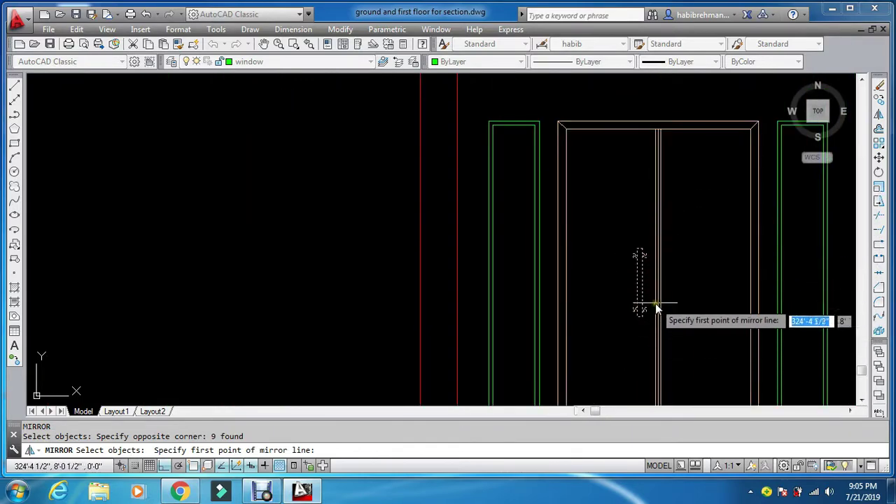
scroll(658, 310, up, 3)
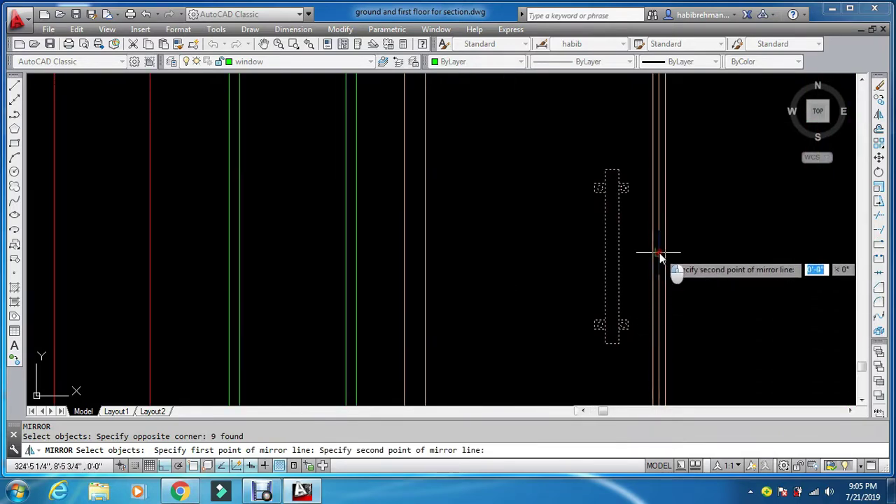
click(658, 154)
key(Return)
key(Escape)
key(Escape)
Step: Review the whole building section from the entrance door to the far end wall, framing it with a zoom window
scroll(669, 165, down, 10)
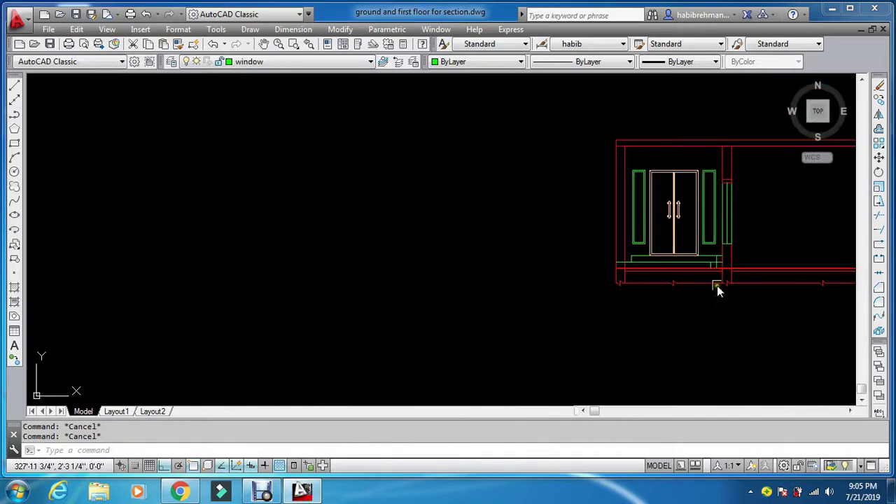
middle_drag(670, 326, 545, 329)
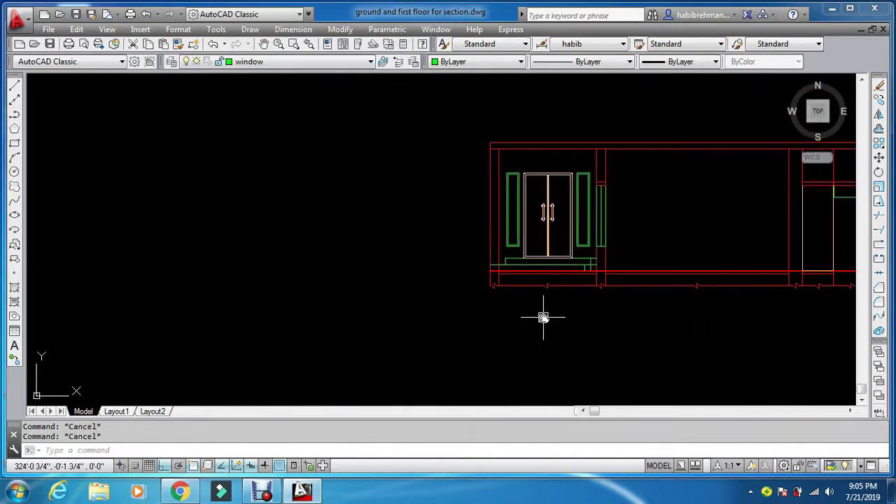
middle_drag(536, 201, 487, 208)
middle_drag(586, 258, 500, 264)
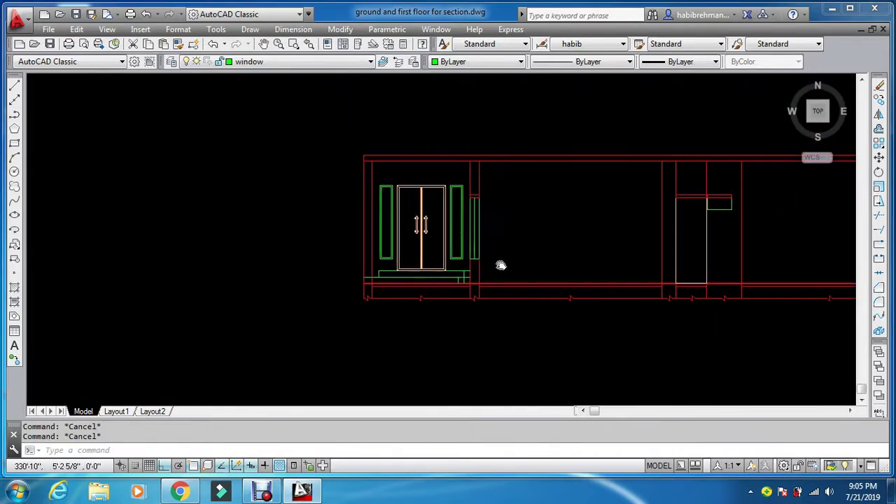
middle_drag(706, 252, 597, 246)
middle_drag(499, 255, 415, 261)
text(z)
key(Return)
click(144, 152)
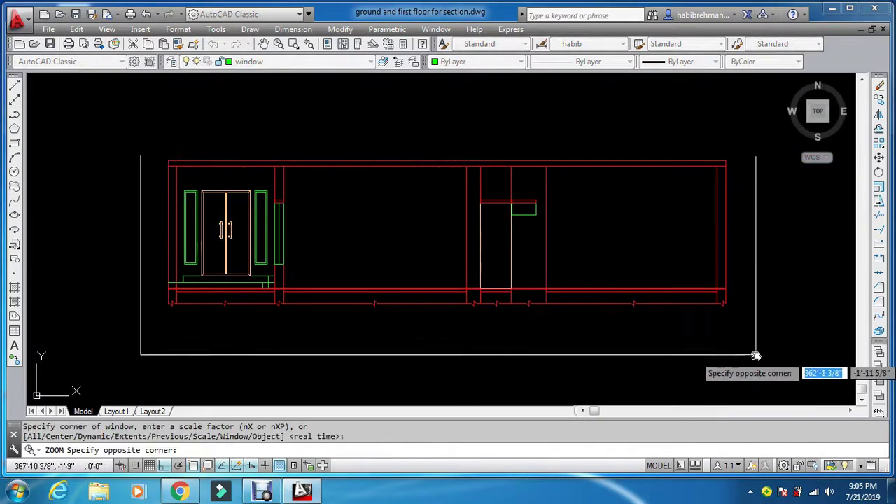